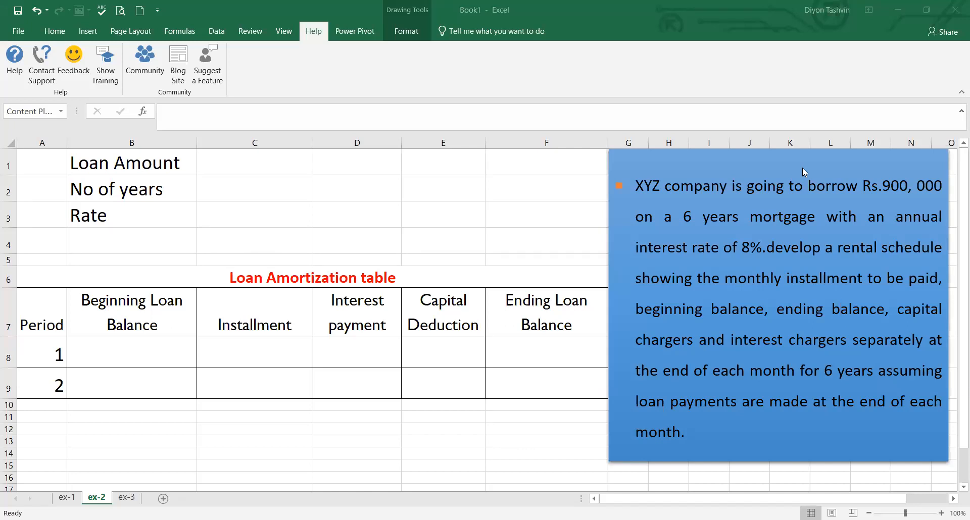
# Step: Enter 900000 as the loan amount in C1 and 6 as the number of years in C2
pyautogui.click(238, 164)
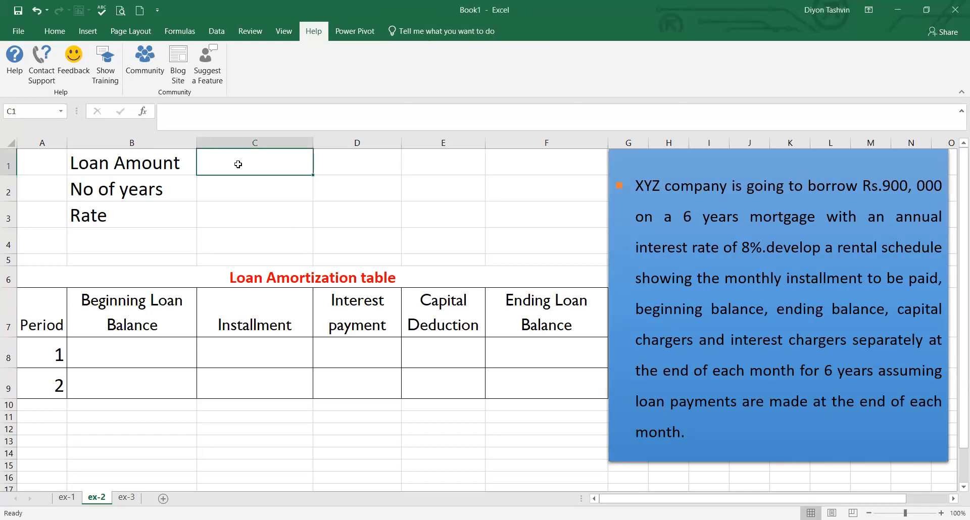
pyautogui.write('9')
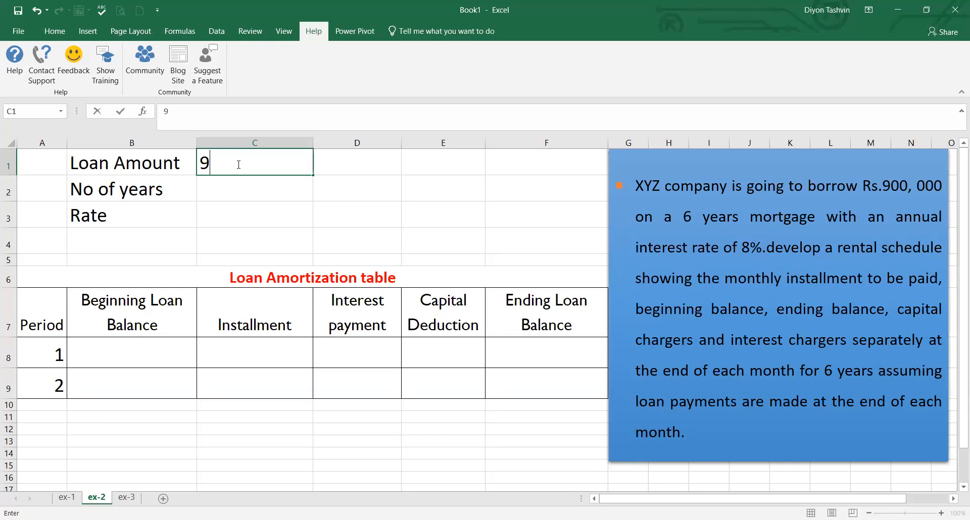
pyautogui.write('00,000')
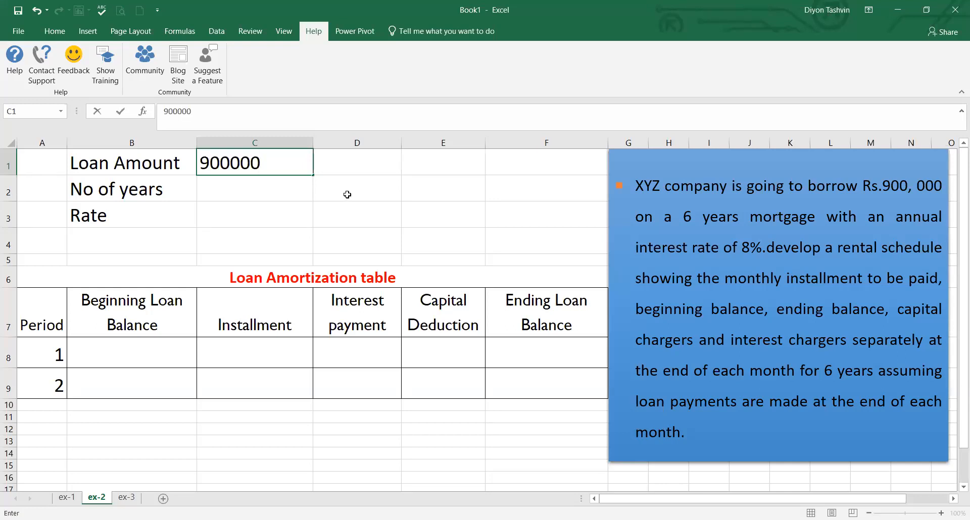
pyautogui.click(347, 195)
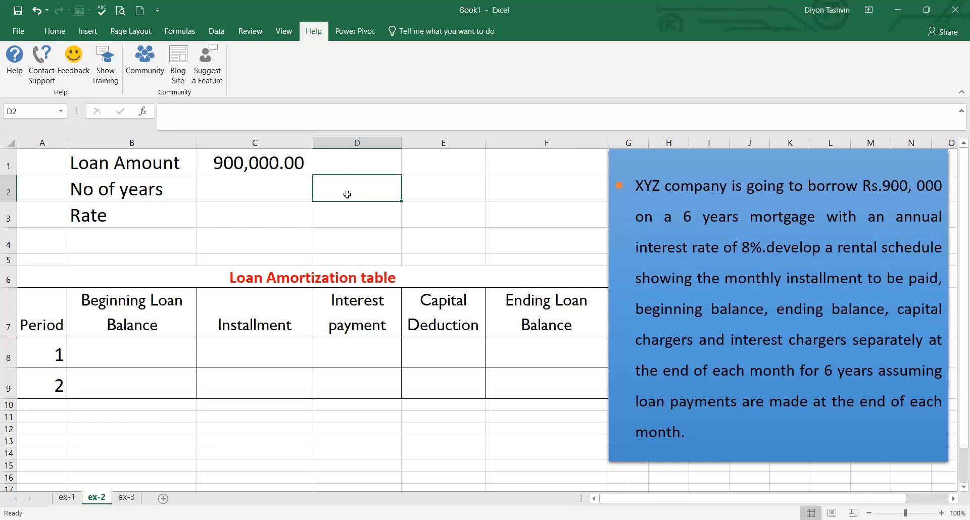
pyautogui.click(250, 194)
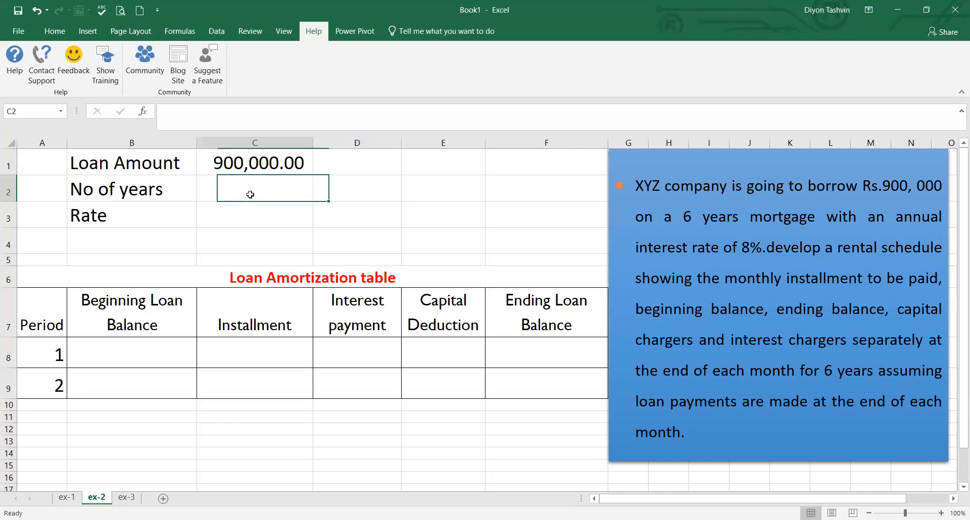
pyautogui.write('6')
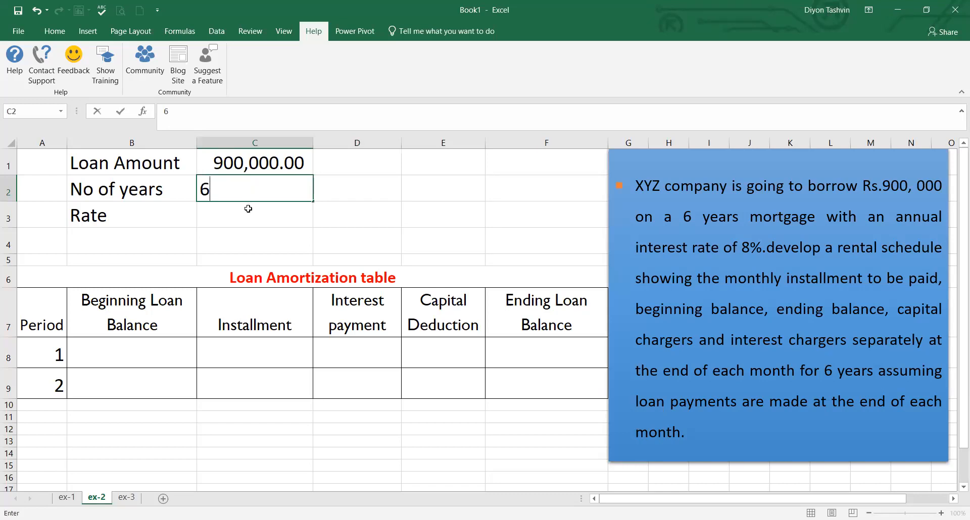
# Step: Enter 0.08 as the rate in C3 and format the cell as a percentage
pyautogui.click(229, 215)
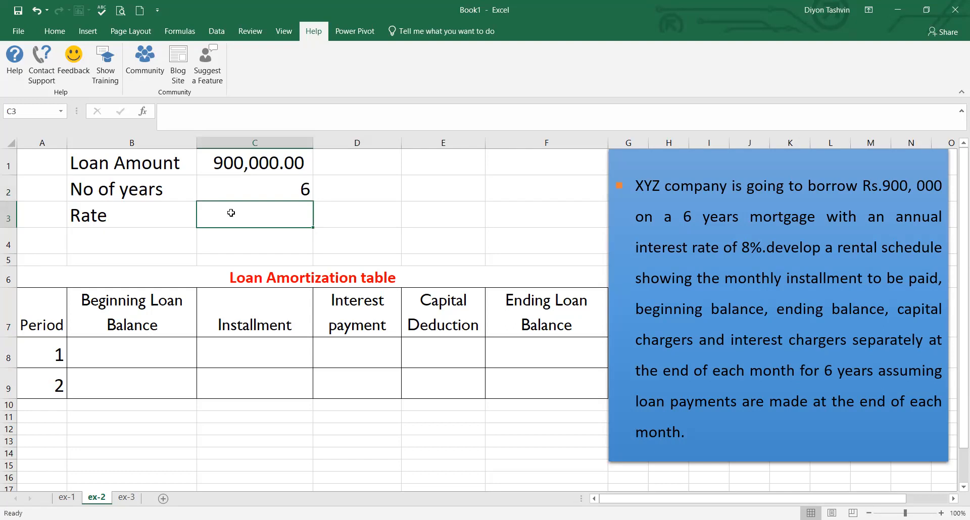
pyautogui.write('0')
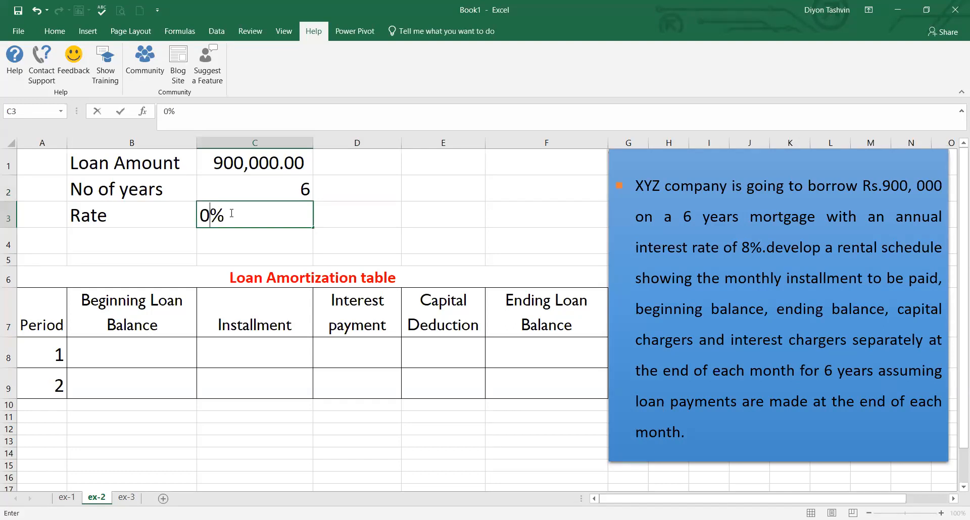
pyautogui.write('.08')
pyautogui.press('Delete')
pyautogui.hotkey('ctrl', 'Return')
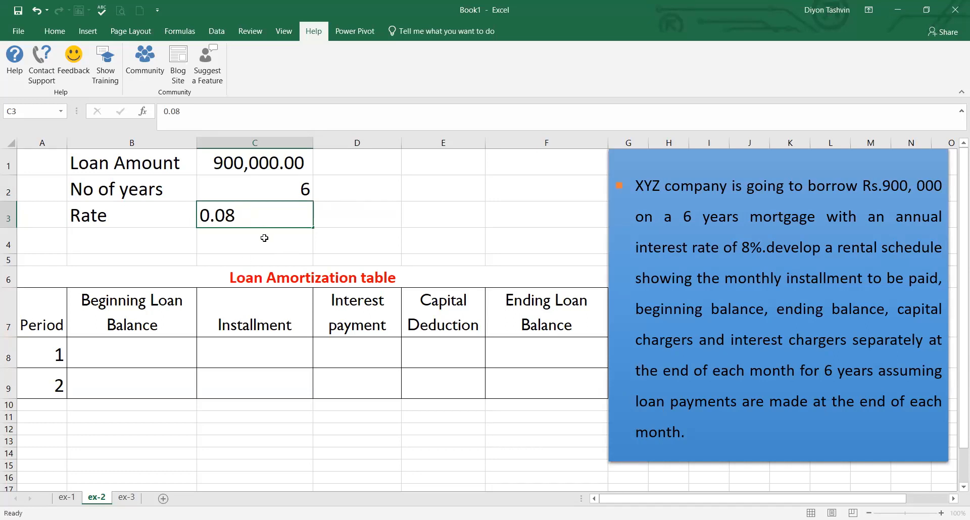
pyautogui.hotkey('ctrl', 'shift', '5')
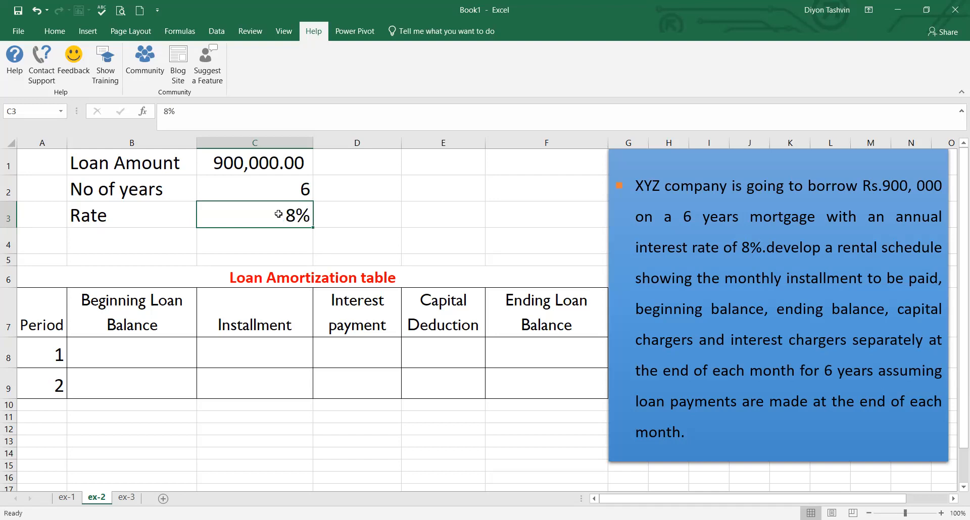
# Step: Replace the table title in row 6 with "Rental Schedule"
pyautogui.click(244, 275)
pyautogui.moveTo(261, 111); pyautogui.dragTo(150, 120)
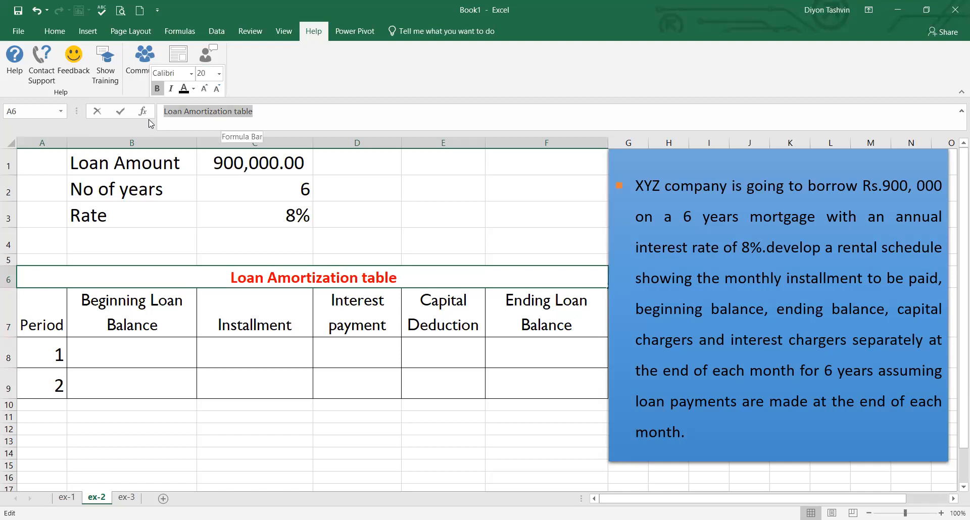
pyautogui.write('Rental')
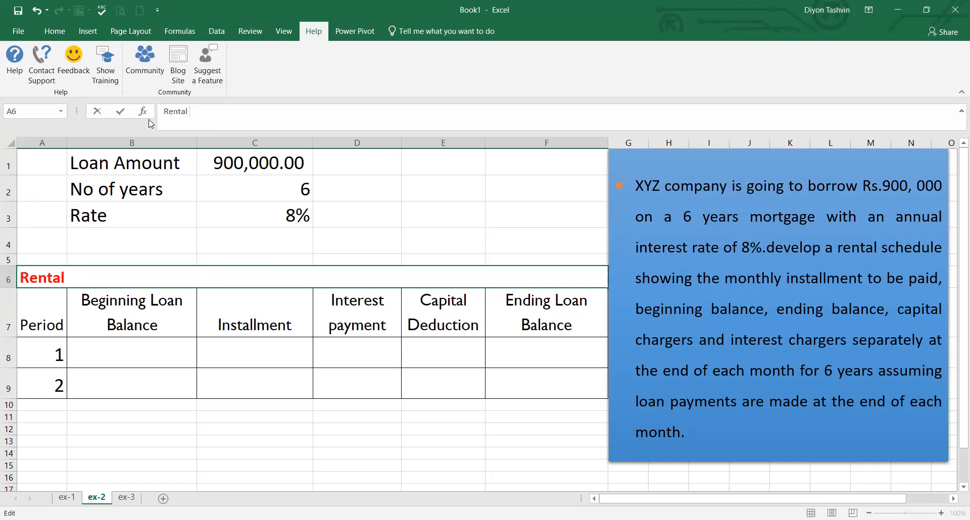
pyautogui.write(' Schedule')
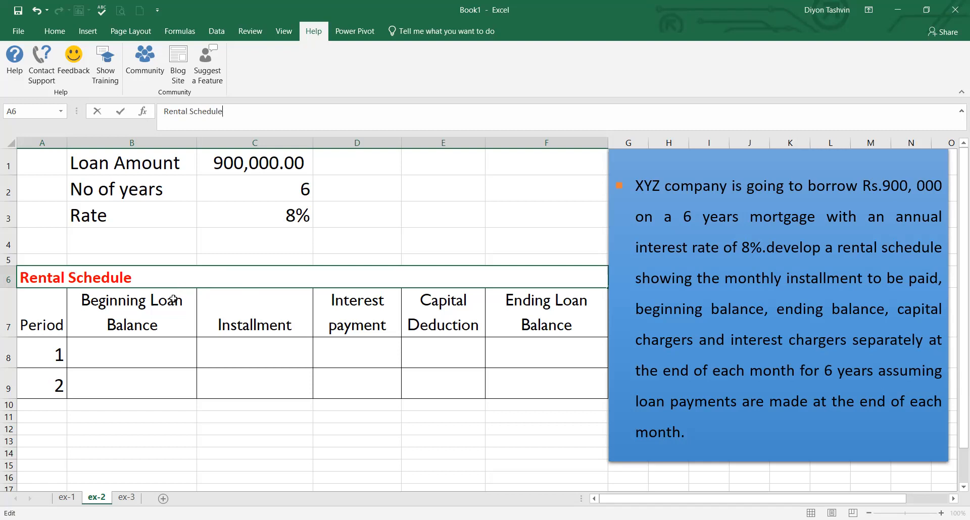
pyautogui.click(146, 308)
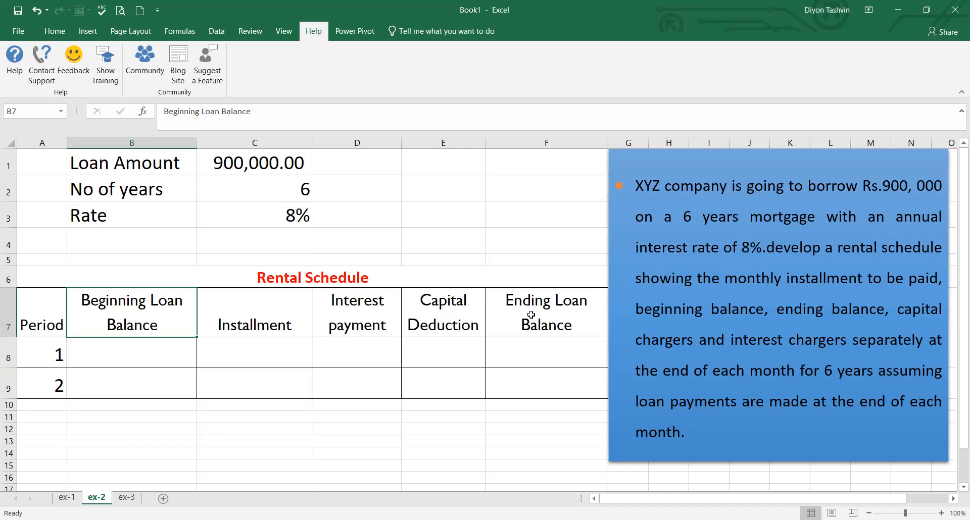
# Step: Shorten the "Capital Deduction" header to "Capital" and the "Interest payment" header to "Interest"
pyautogui.doubleClick(418, 326)
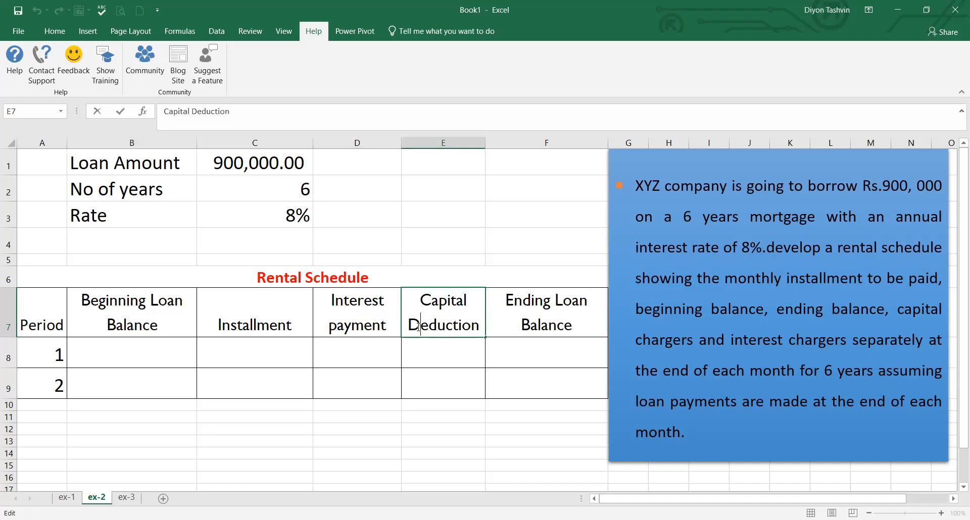
pyautogui.moveTo(410, 325); pyautogui.dragTo(484, 324)
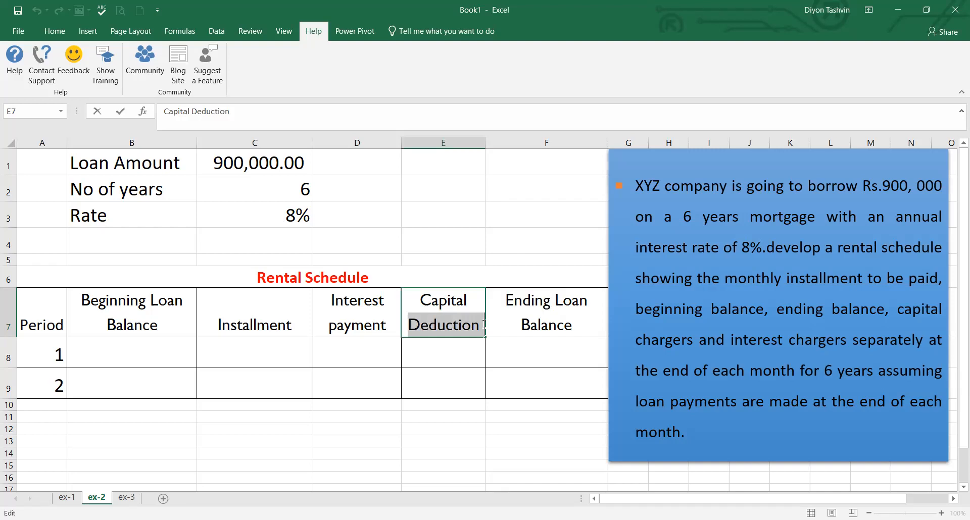
pyautogui.press('BackSpace')
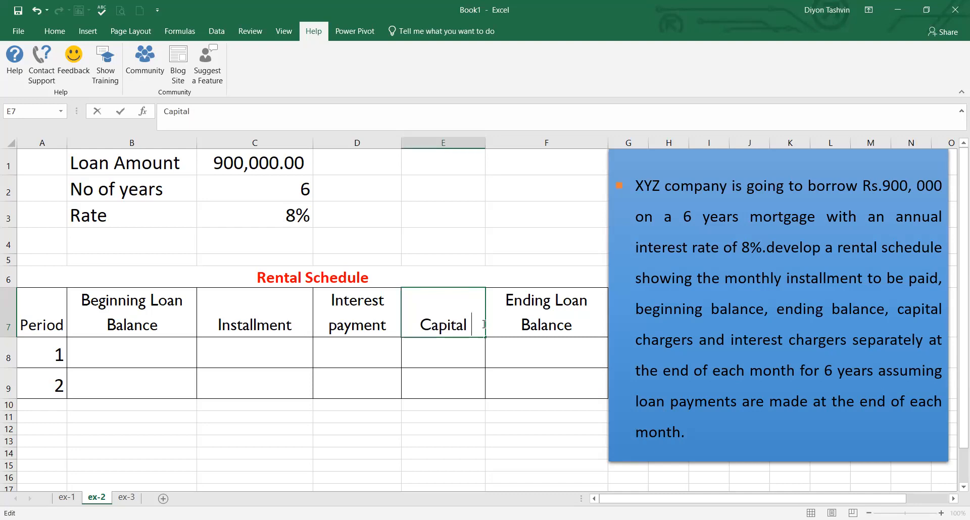
pyautogui.click(360, 320)
pyautogui.moveTo(195, 112); pyautogui.dragTo(239, 111)
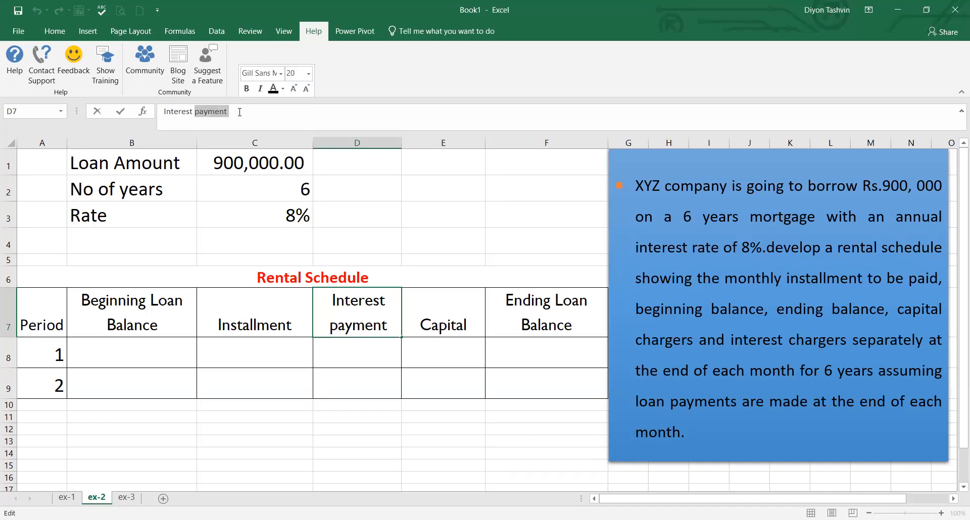
pyautogui.press('BackSpace')
pyautogui.click(329, 379)
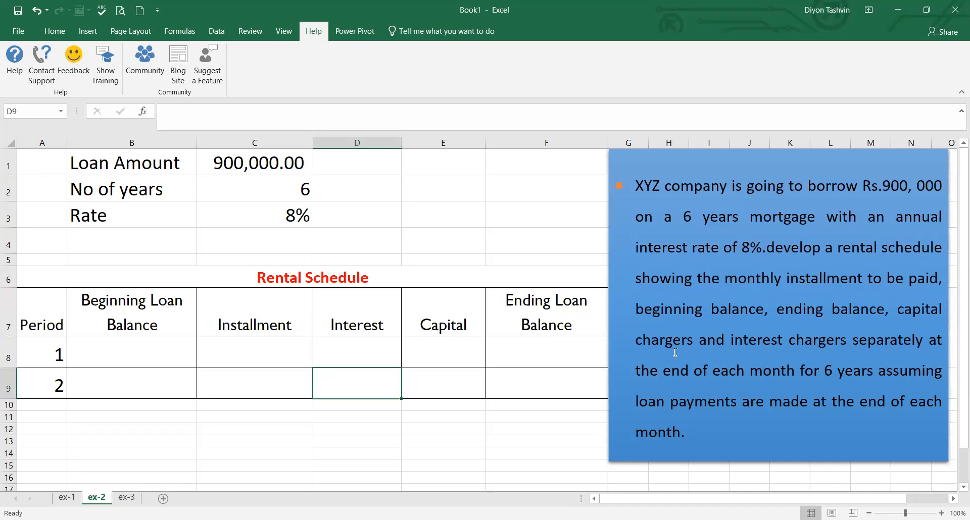
# Step: Underline the phrase "end of each month" before "for 6 years" in the problem text box
pyautogui.moveTo(663, 375); pyautogui.dragTo(798, 374)
pyautogui.hotkey('ctrl', 'u')
pyautogui.click(547, 231)
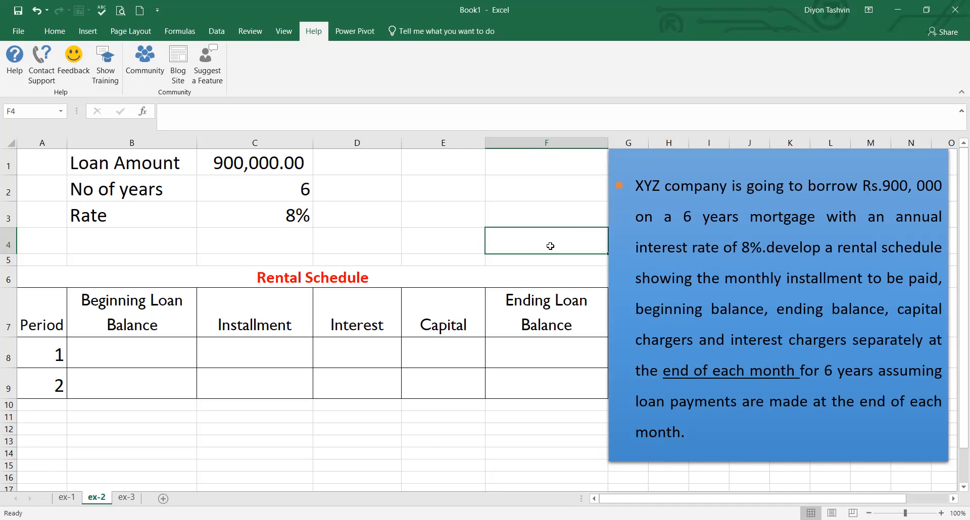
# Step: Link the beginning loan balance of period 1 in B8 to the loan amount in C1
pyautogui.click(168, 350)
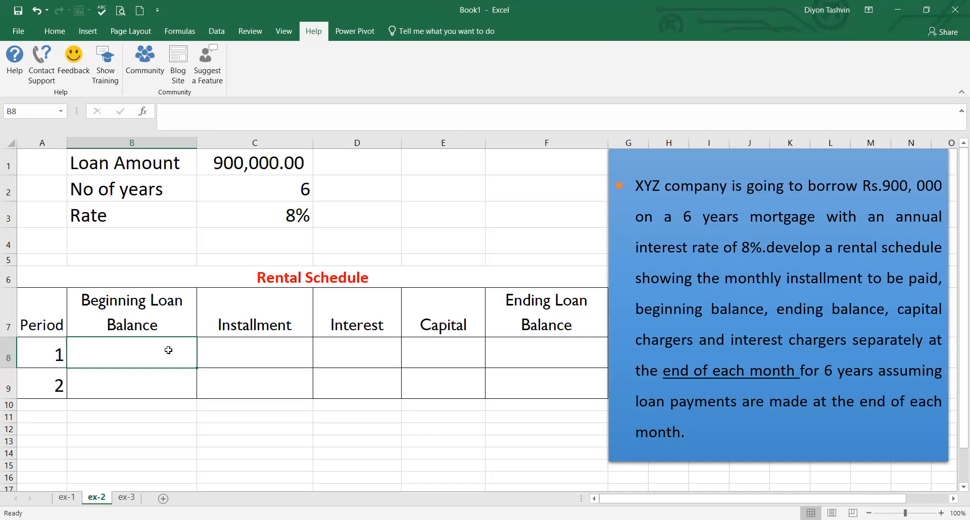
pyautogui.write('+')
pyautogui.click(271, 165)
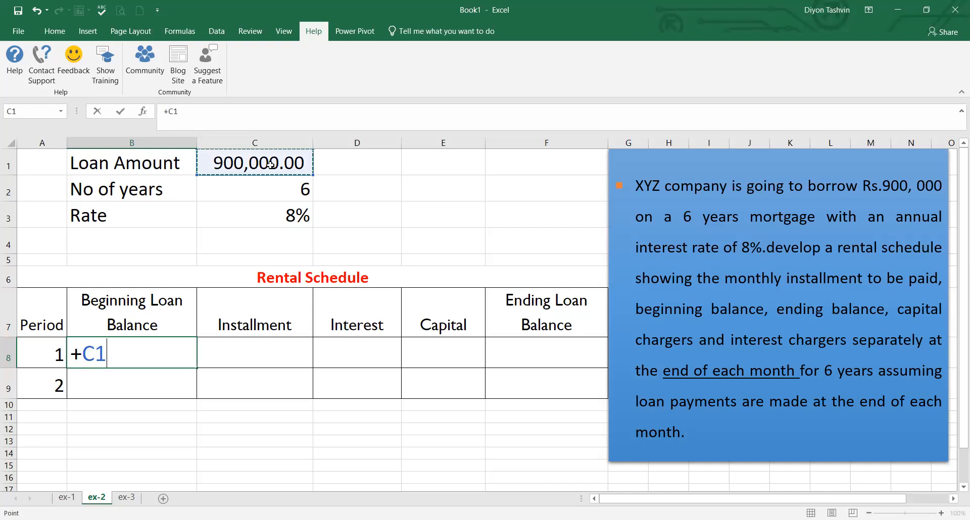
pyautogui.press('Return')
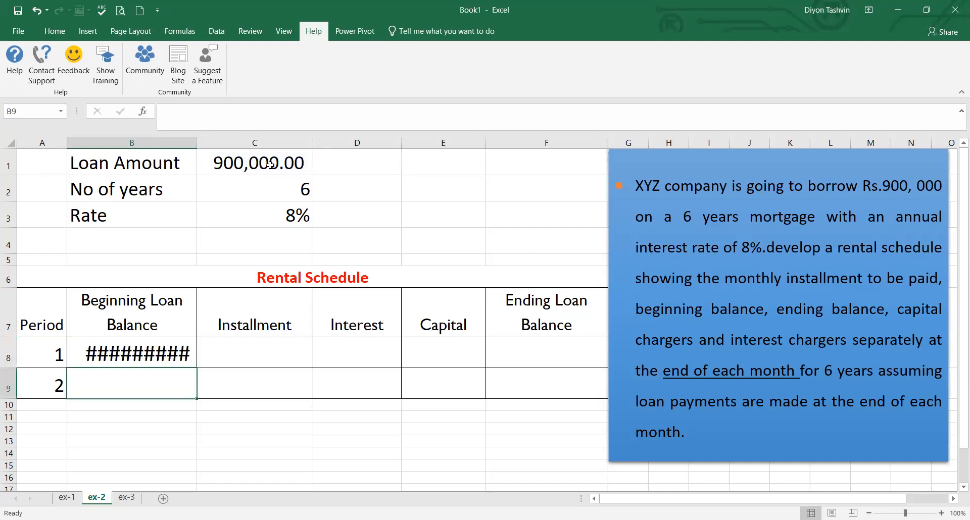
# Step: Make the loan amount reference in the B8 formula absolute, as $C$1
pyautogui.click(157, 348)
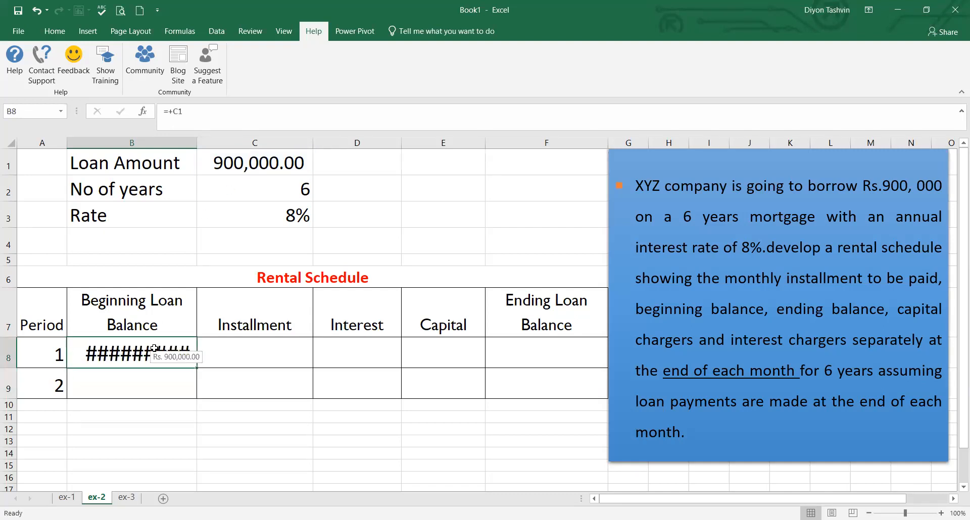
pyautogui.click(179, 118)
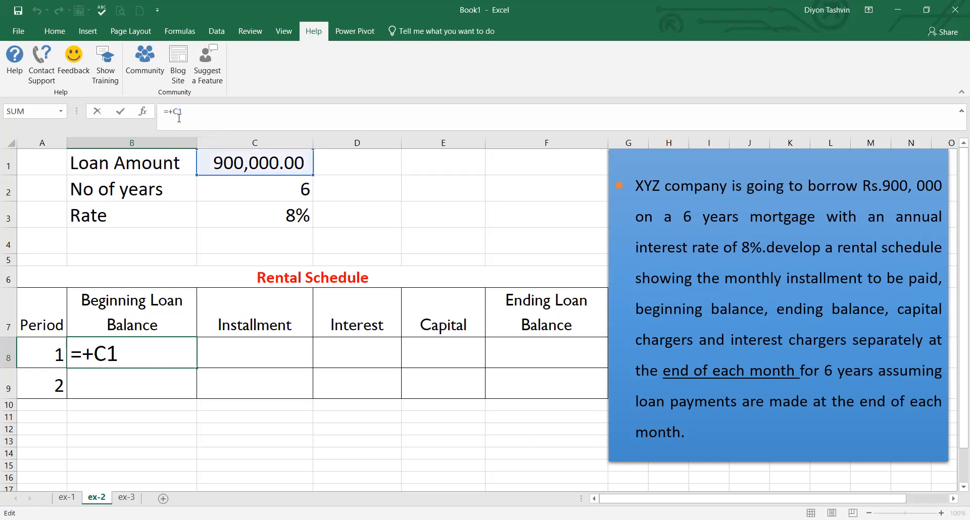
pyautogui.press('F4')
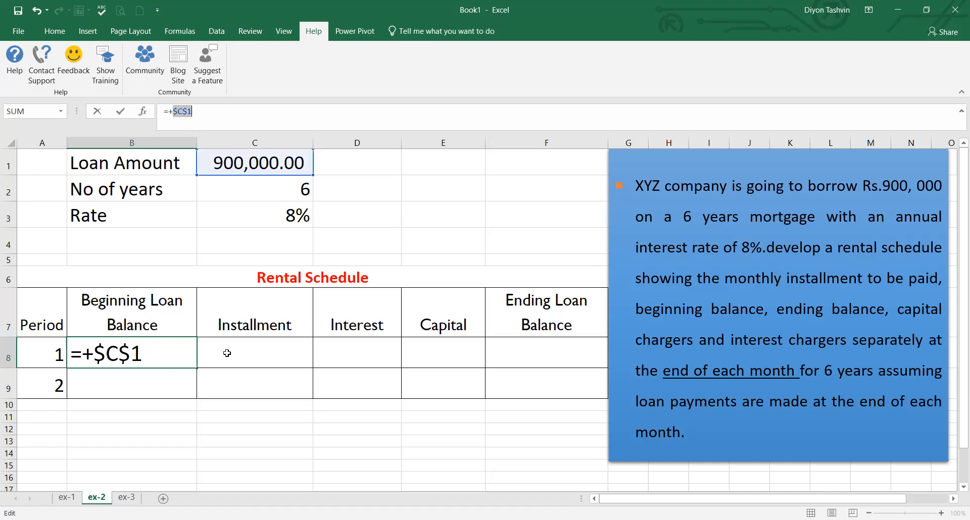
pyautogui.press('Return')
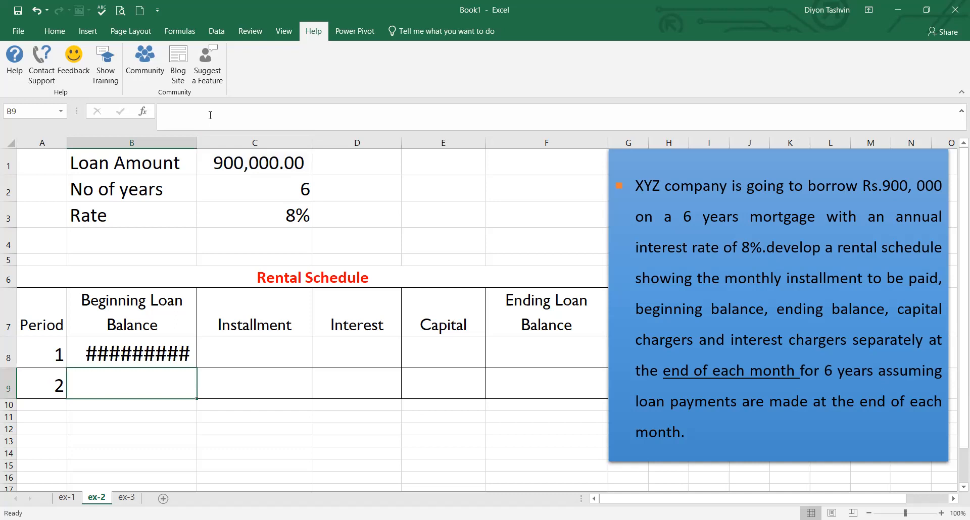
# Step: Widen column B slightly and reduce the font size of cells B8:F9 to 24
pyautogui.moveTo(194, 143); pyautogui.dragTo(219, 143)
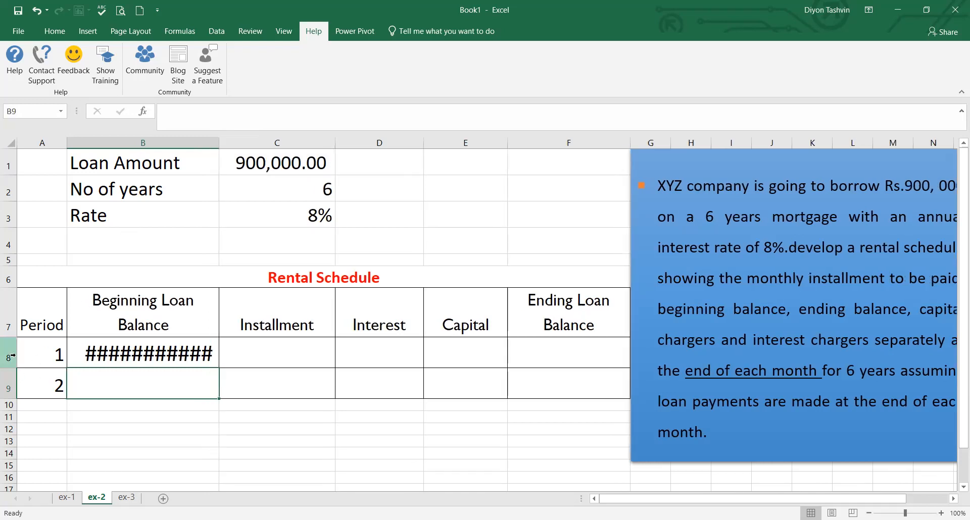
pyautogui.moveTo(85, 347); pyautogui.dragTo(583, 368)
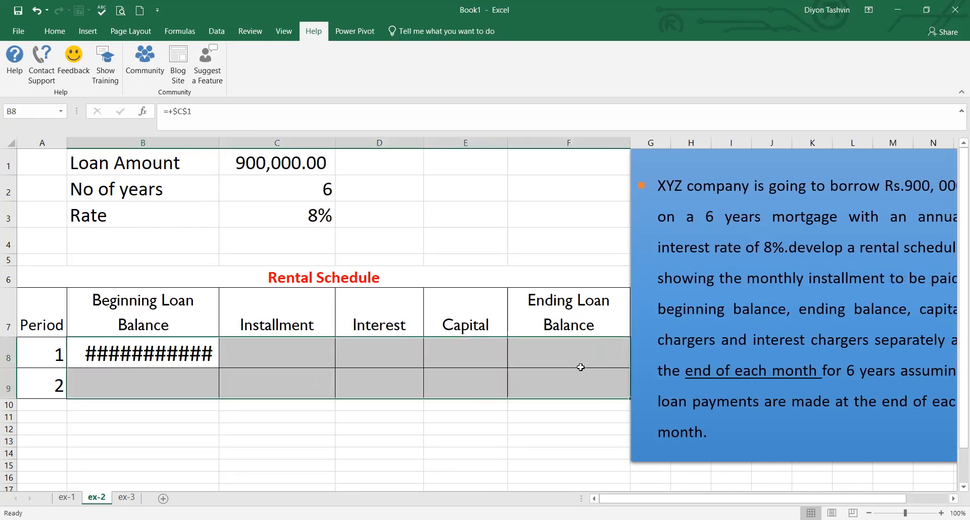
pyautogui.click(55, 32)
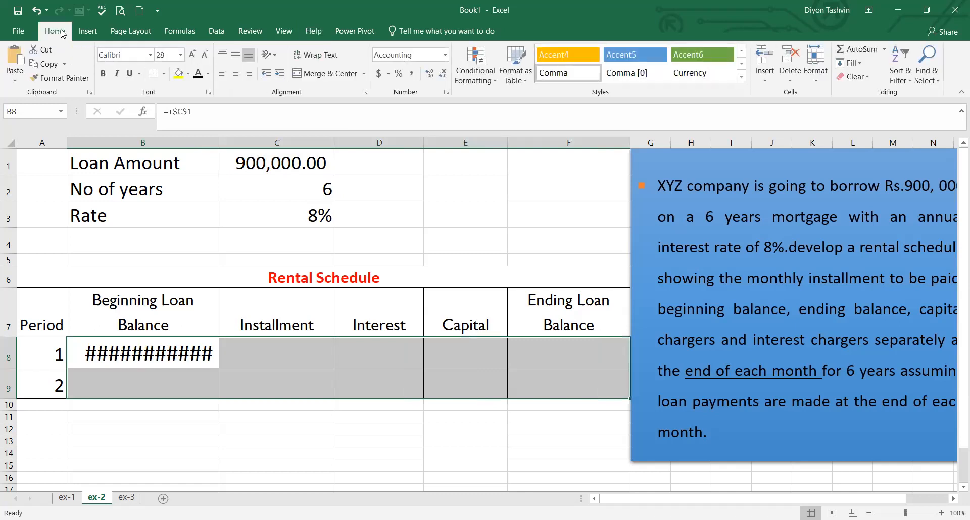
pyautogui.click(205, 56)
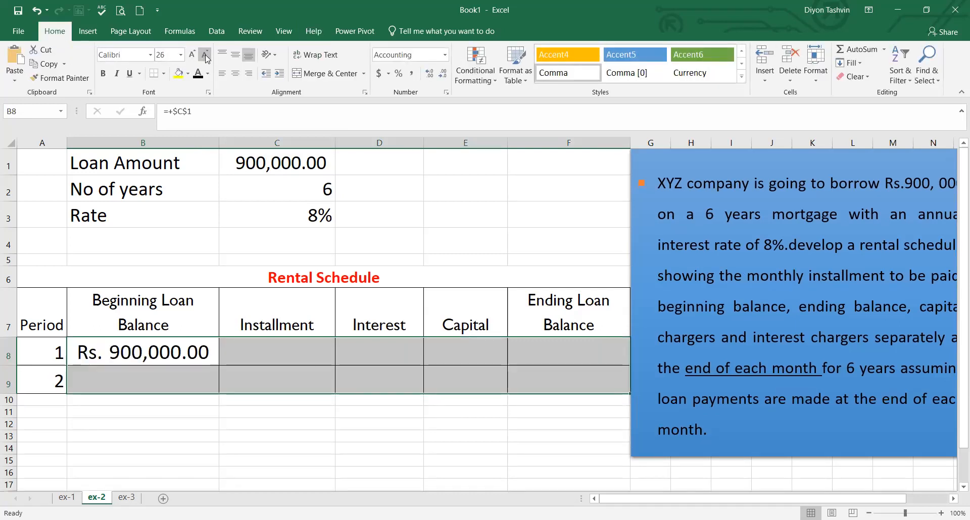
pyautogui.click(205, 57)
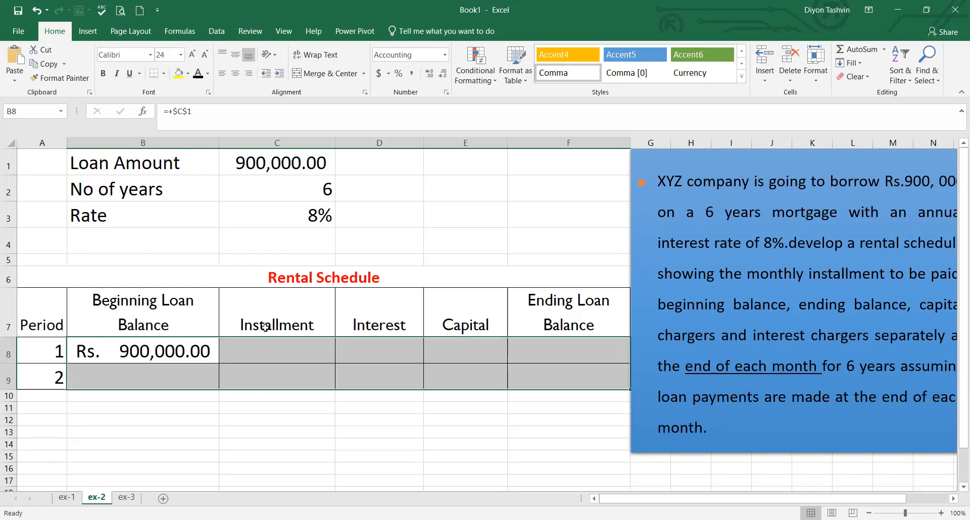
# Step: Start a PMT formula in C8 for the period 1 installment, with the monthly rate $C$3/12 as its rate argument
pyautogui.click(268, 344)
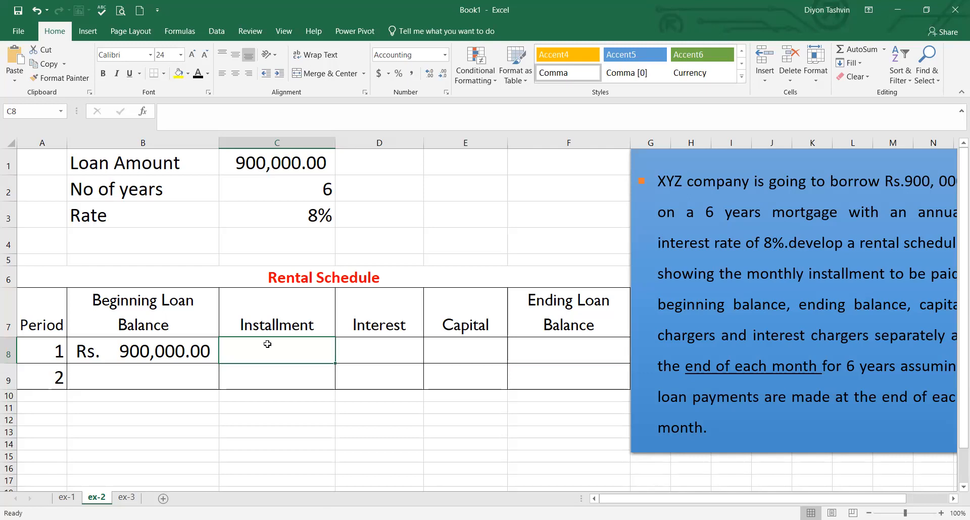
pyautogui.write('=')
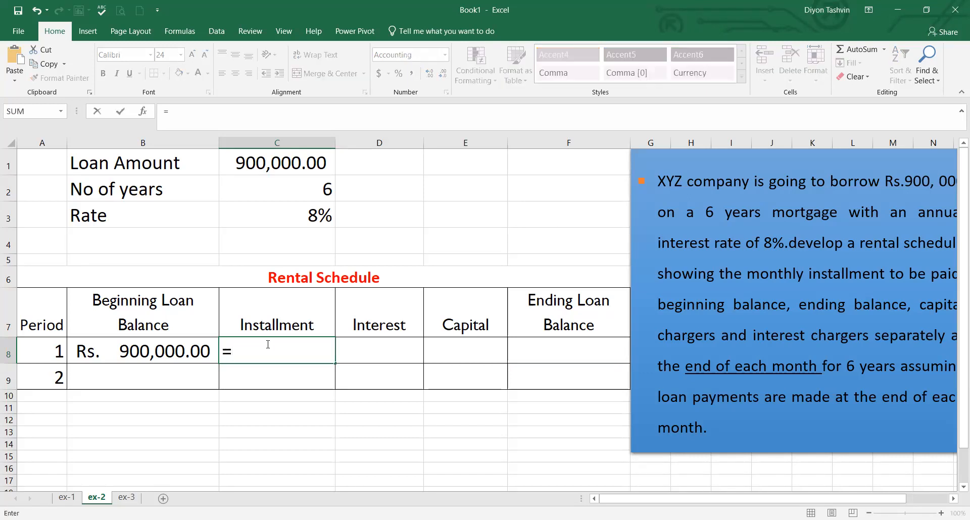
pyautogui.write('pmt')
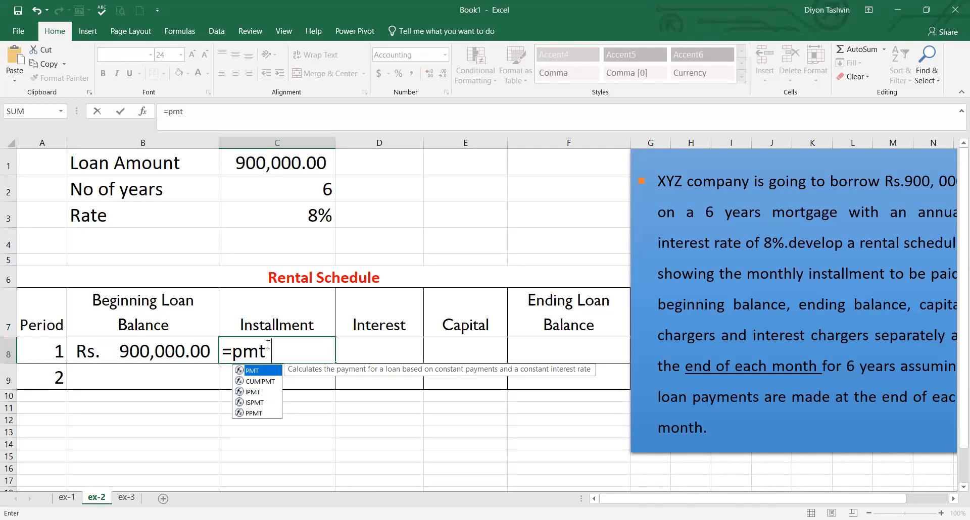
pyautogui.write('(')
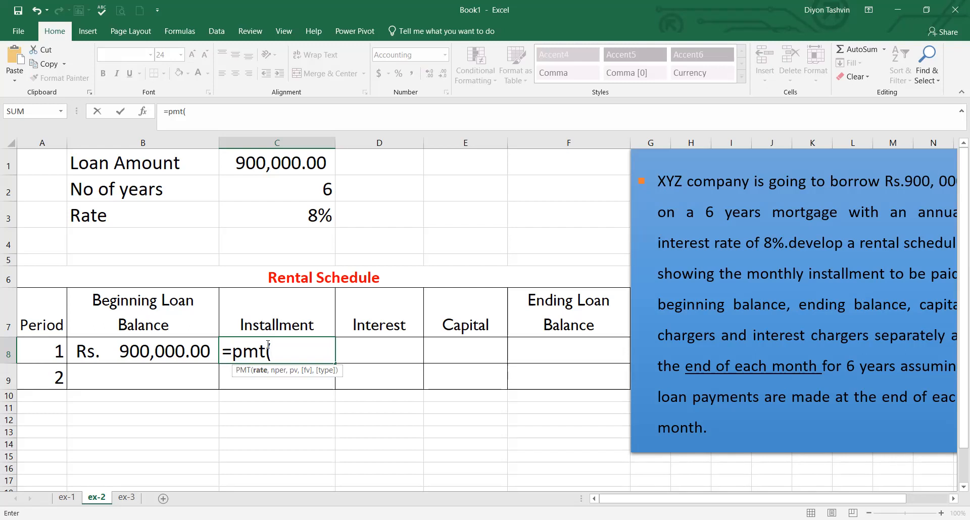
pyautogui.click(312, 218)
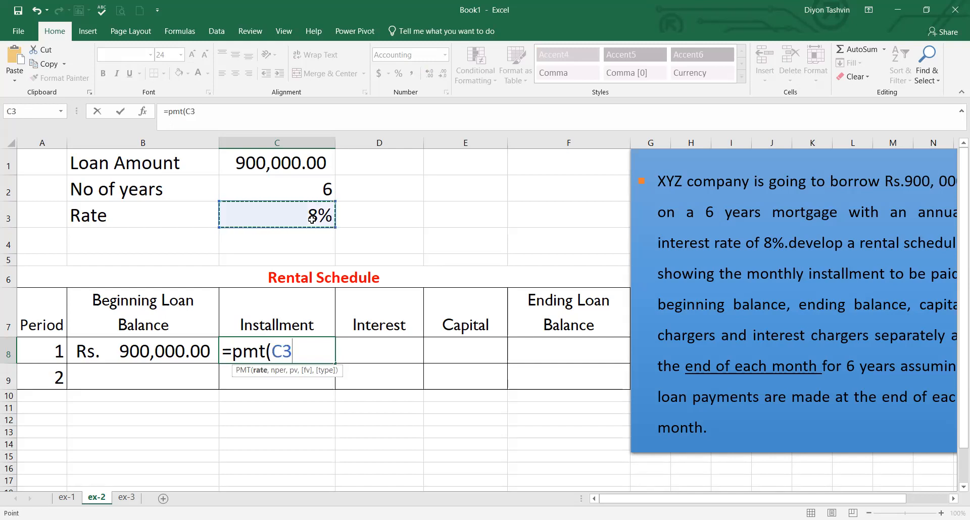
pyautogui.write('/')
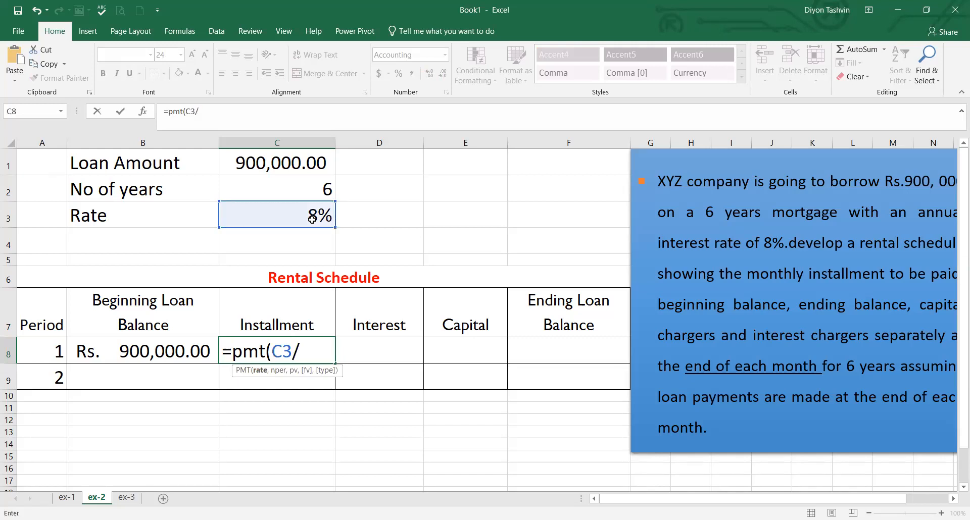
pyautogui.write('12,')
pyautogui.click(286, 350)
pyautogui.press('F4')
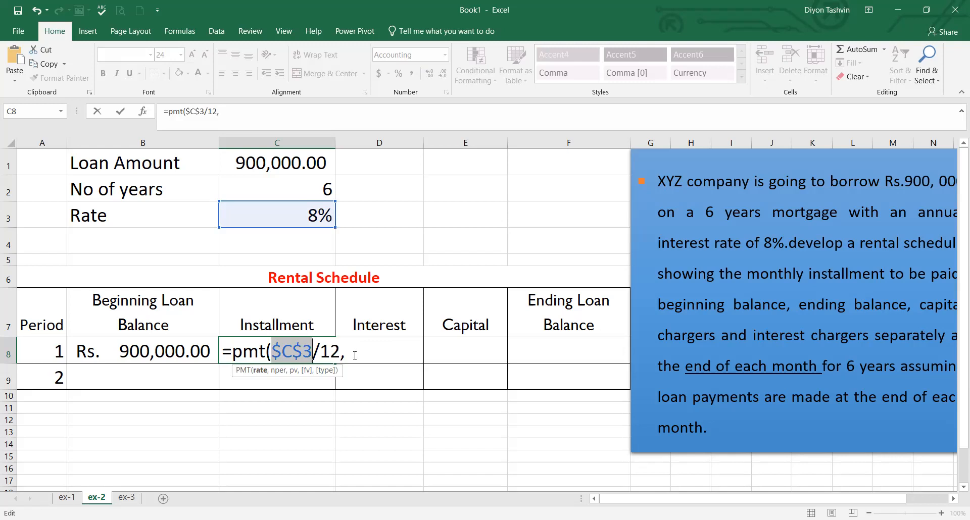
pyautogui.click(356, 355)
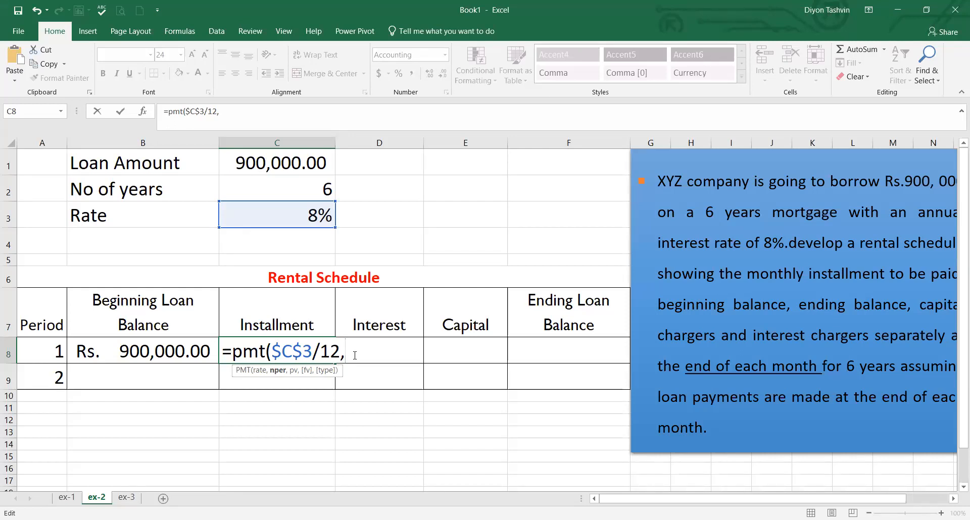
# Step: Add the number of monthly payments, $C$2*12, as the nper argument of the PMT formula in C8
pyautogui.click(283, 190)
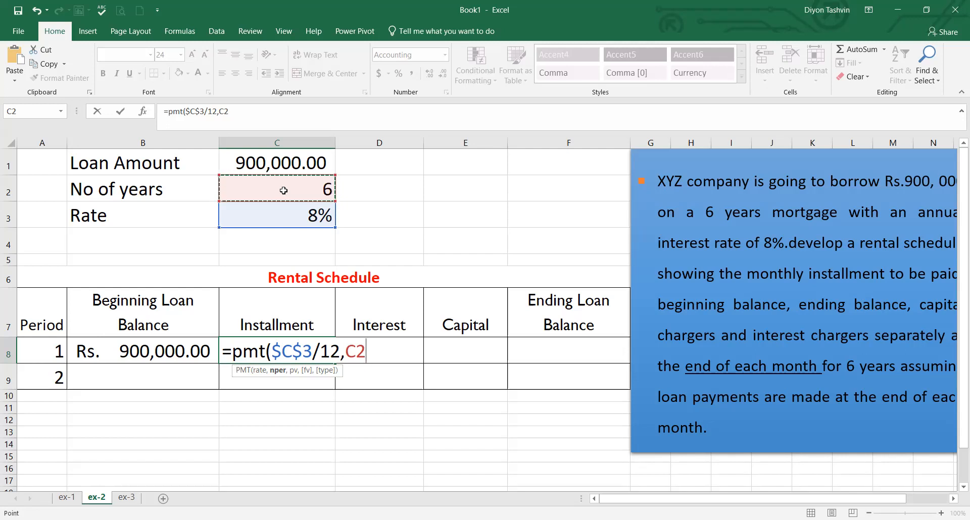
pyautogui.press('F4')
pyautogui.write('*12')
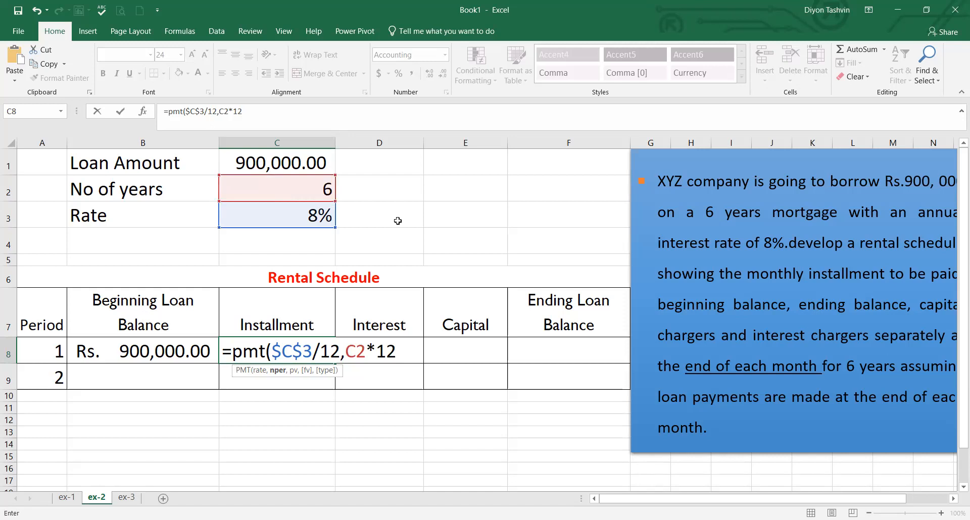
pyautogui.click(356, 351)
pyautogui.press('F4')
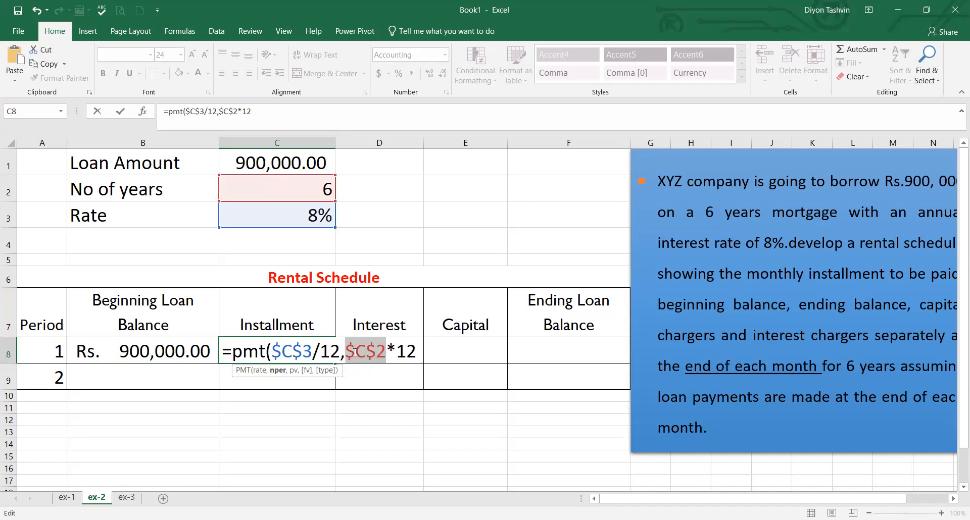
pyautogui.click(415, 353)
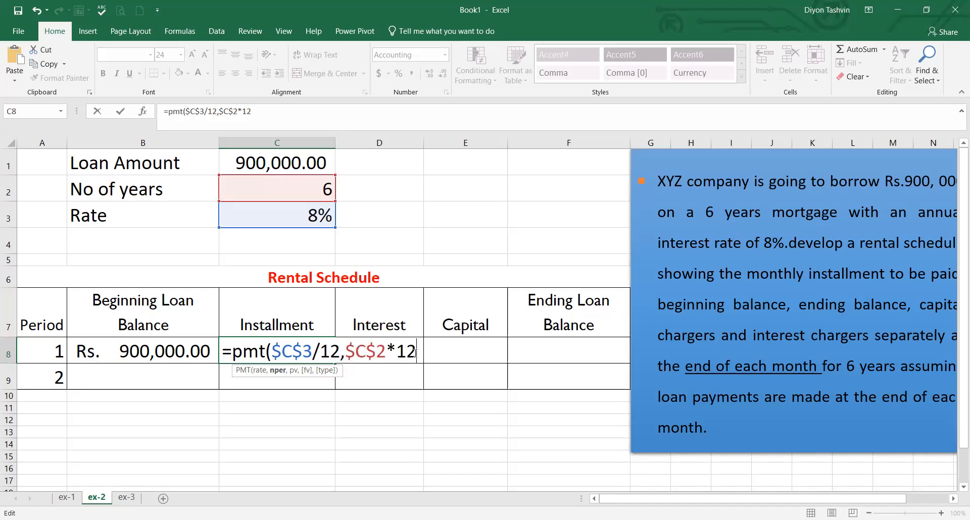
# Step: Add the negative absolute loan amount, -$C$1, as the present value, leave the future value empty, and commit the PMT formula
pyautogui.write(',')
pyautogui.click(289, 162)
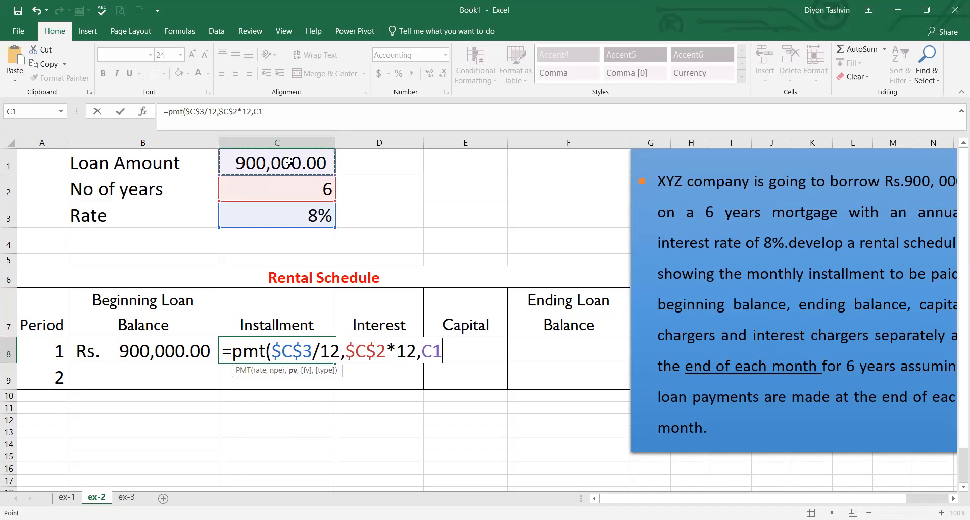
pyautogui.click(433, 352)
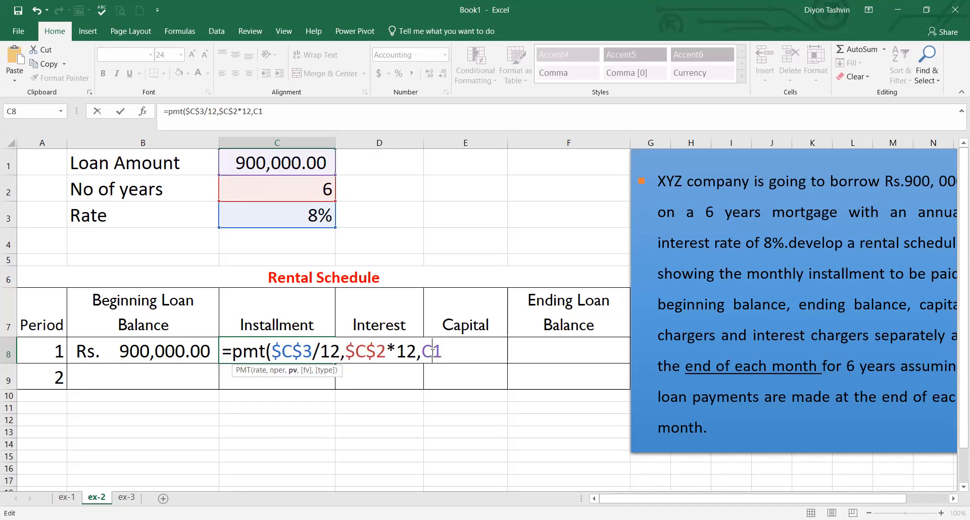
pyautogui.press('F4')
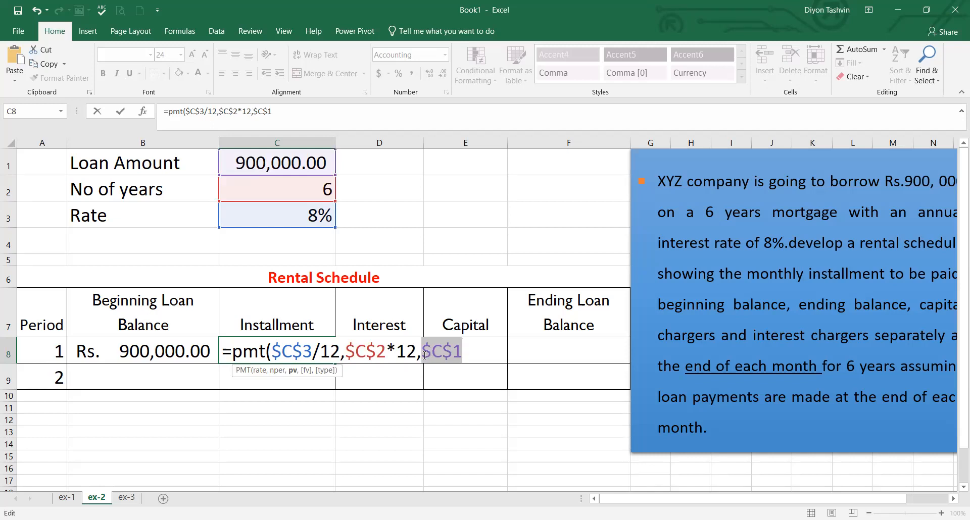
pyautogui.click(424, 355)
pyautogui.write('-')
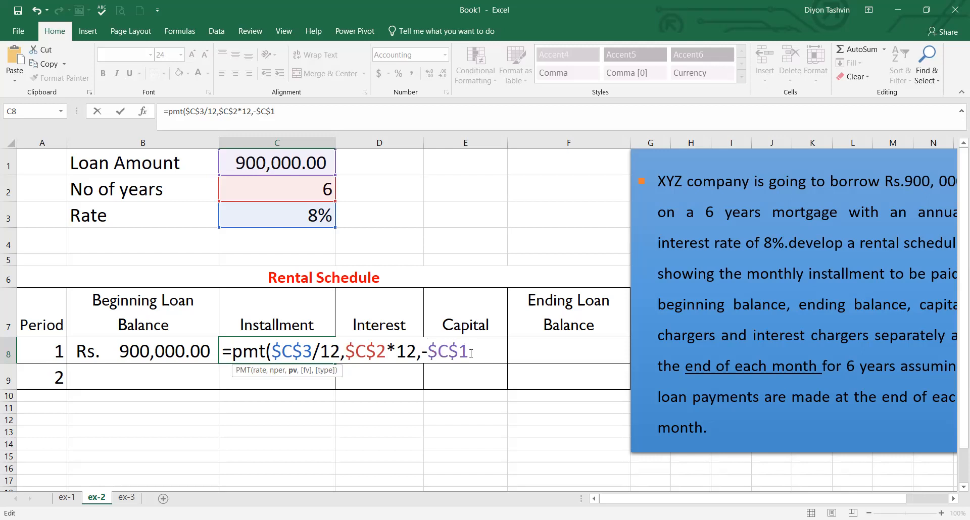
pyautogui.write(',')
pyautogui.write(',')
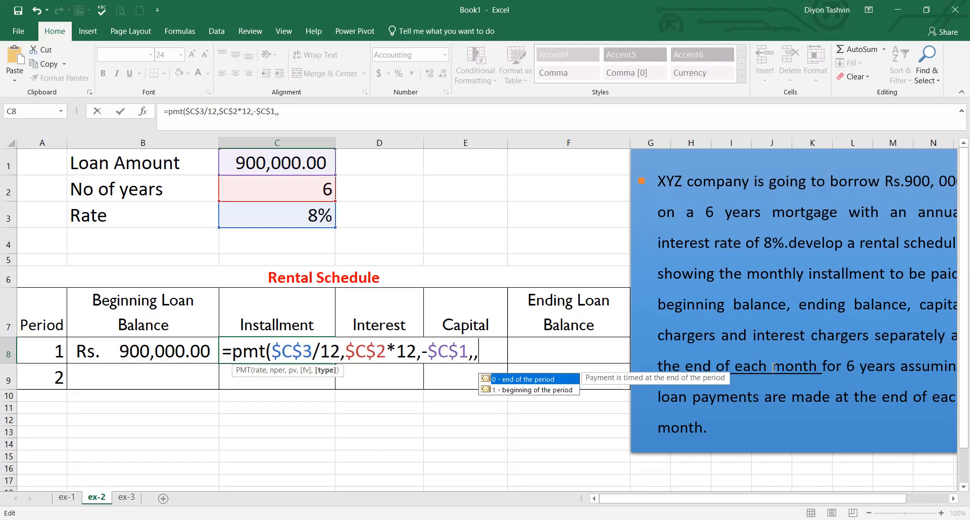
pyautogui.press('Return')
# Step: Set the type argument of the C8 PMT formula to 0 for end-of-period payments and widen column C slightly
pyautogui.click(276, 357)
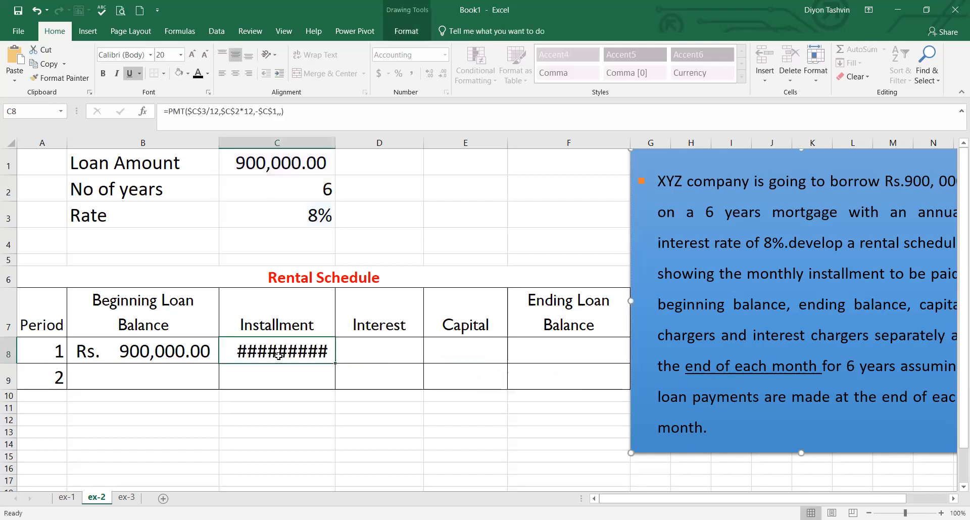
pyautogui.click(282, 111)
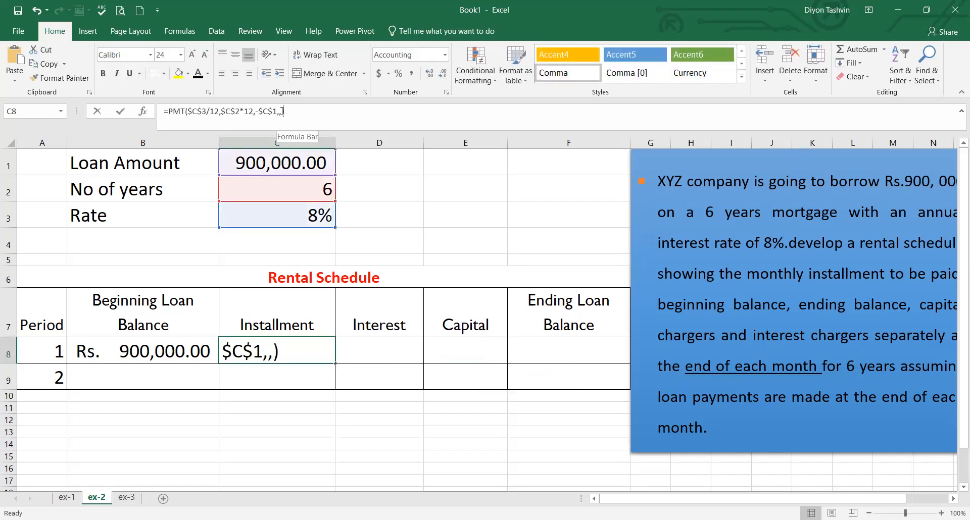
pyautogui.write('0')
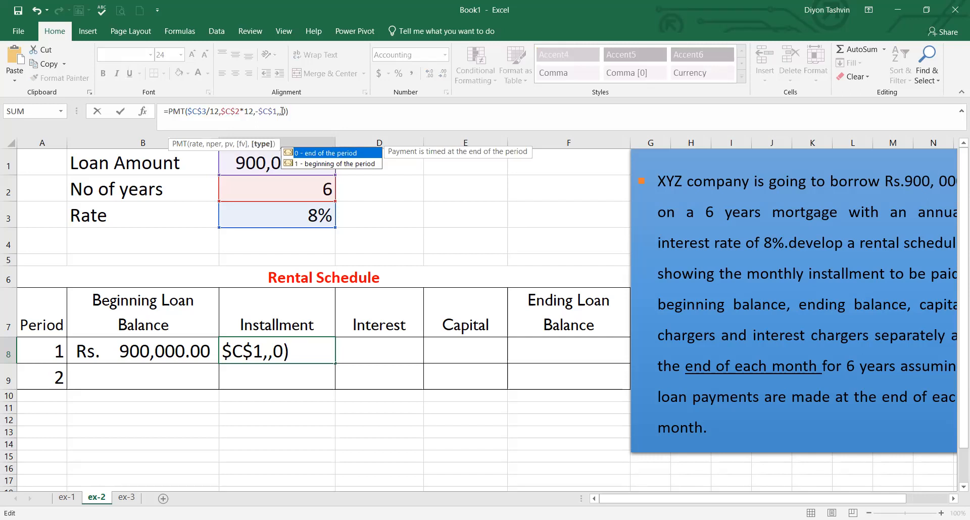
pyautogui.press('Return')
pyautogui.click(295, 349)
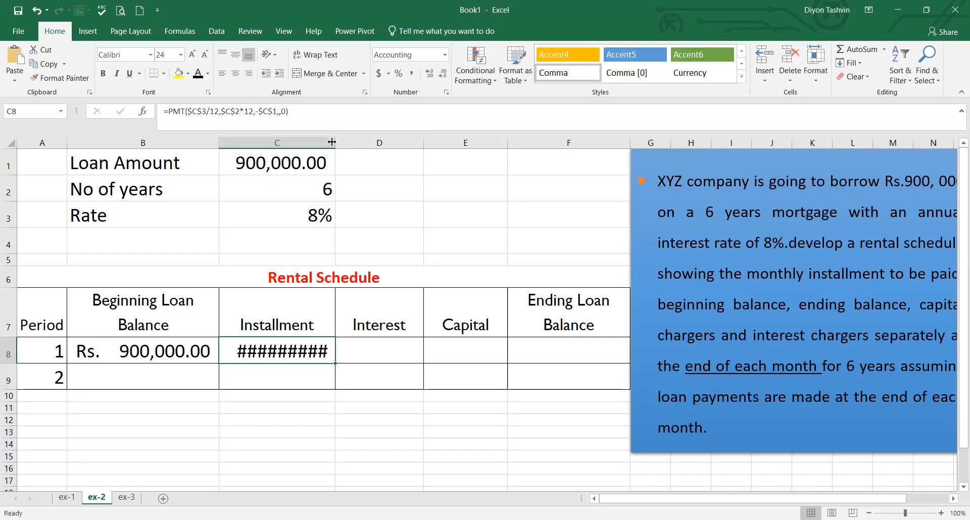
pyautogui.moveTo(332, 142); pyautogui.dragTo(357, 145)
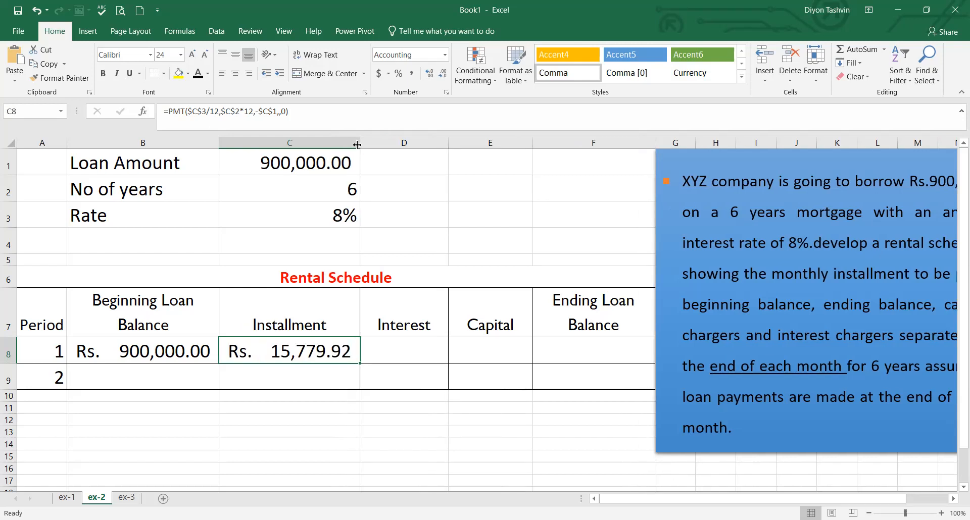
# Step: Start an IPMT formula in D8 for the period 1 interest, with the monthly rate $C$3/12 as its rate argument
pyautogui.click(407, 351)
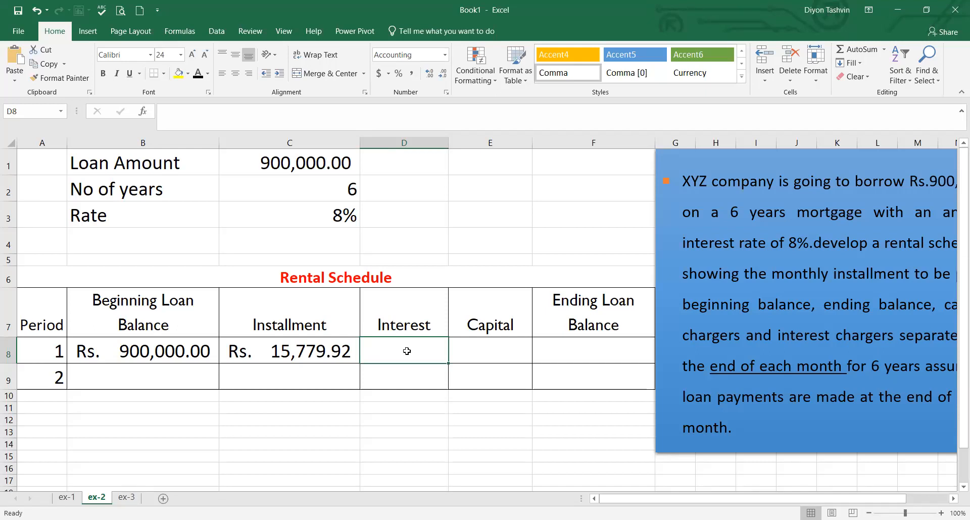
pyautogui.write('=')
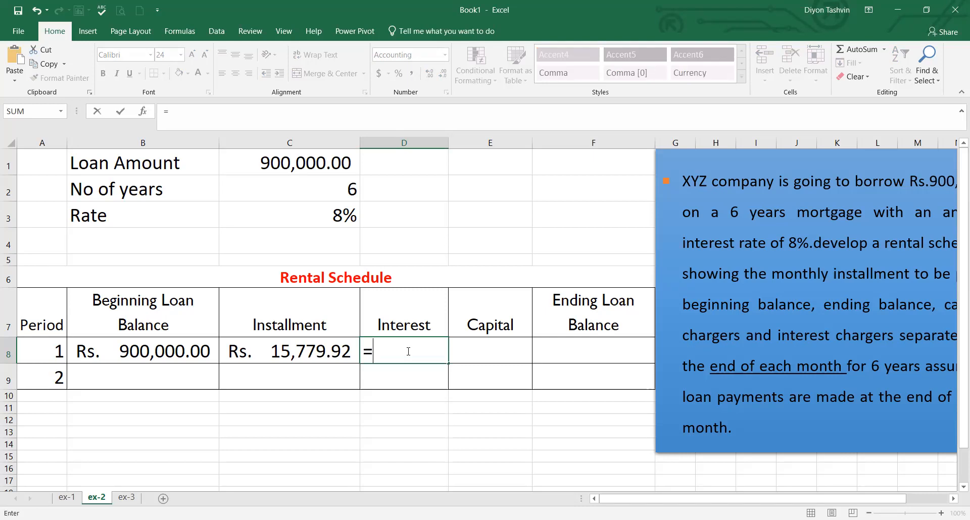
pyautogui.write('ipmt')
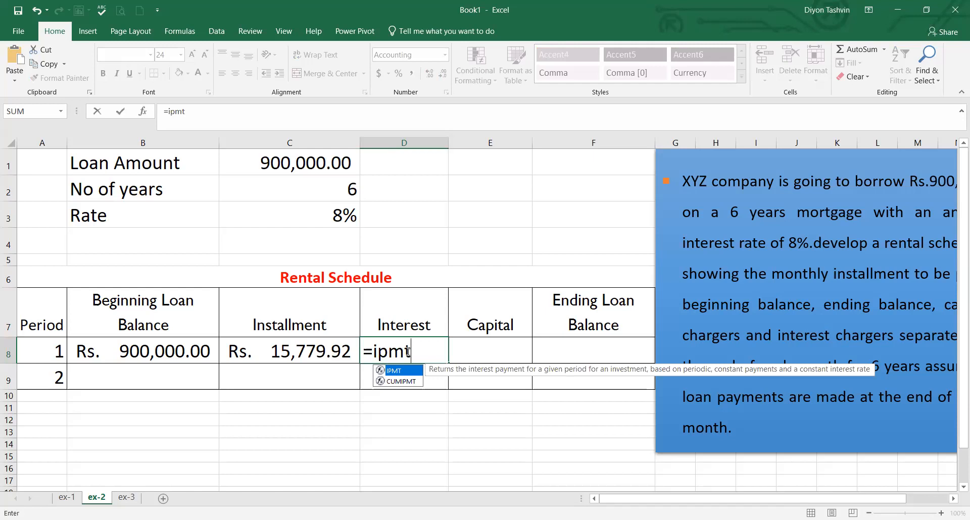
pyautogui.write('(')
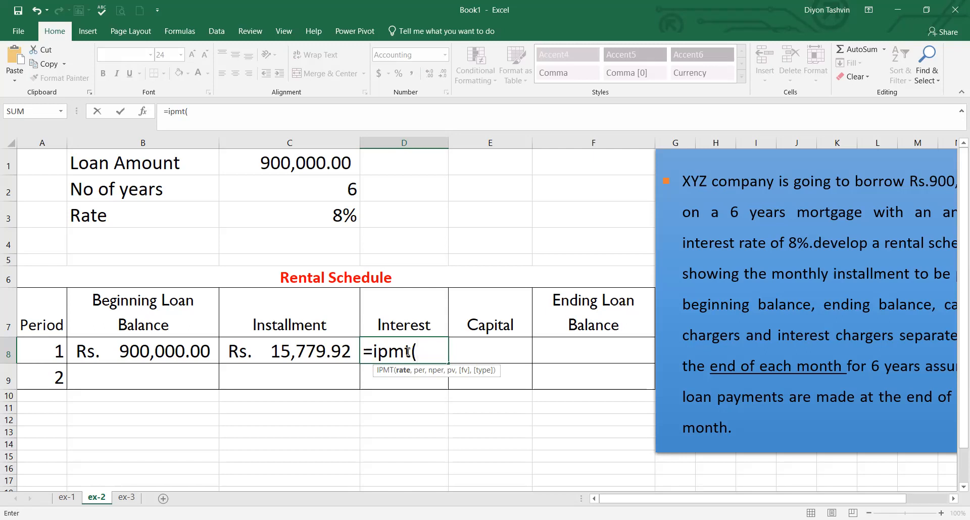
pyautogui.click(341, 213)
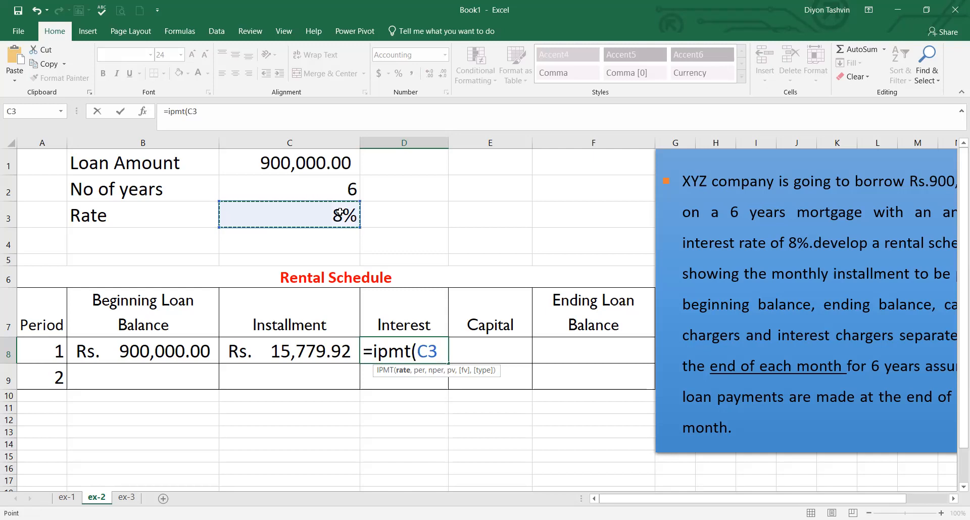
pyautogui.write('/12')
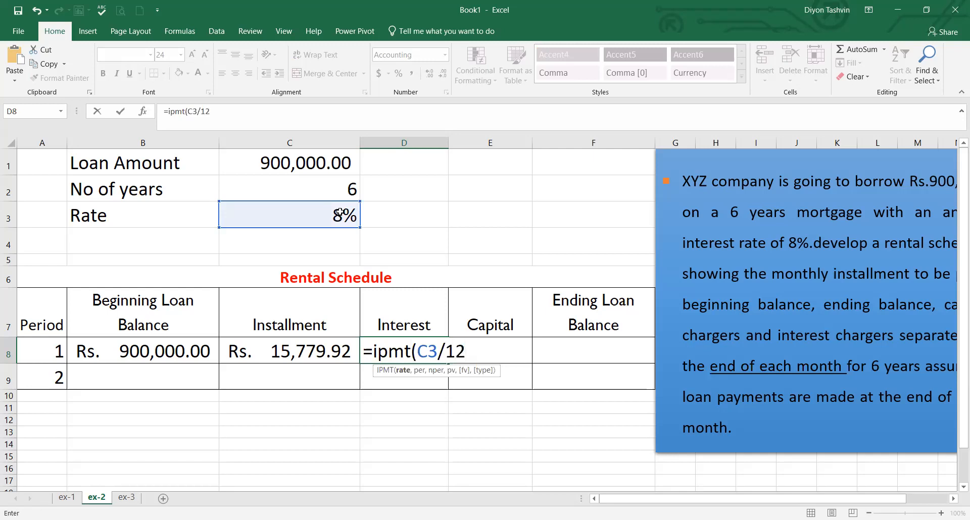
pyautogui.click(428, 352)
pyautogui.press('F4')
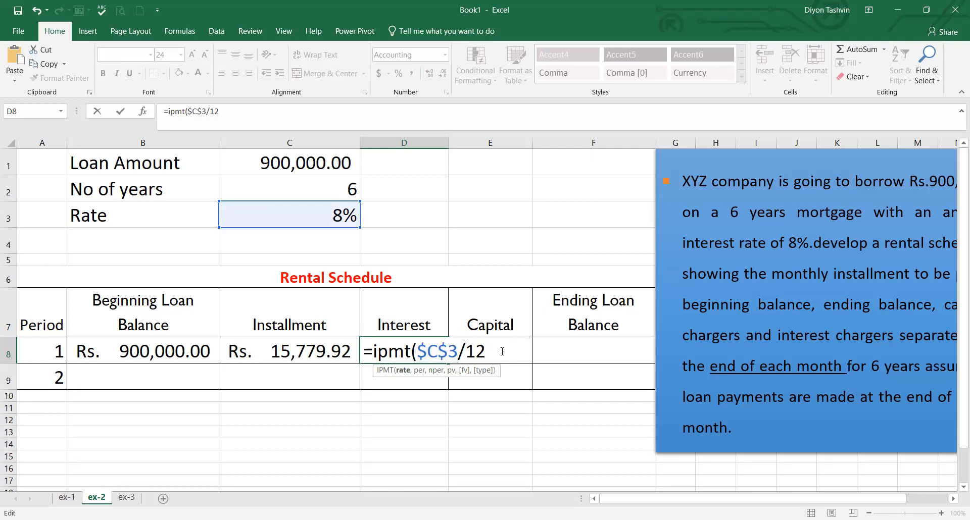
pyautogui.write('/12,')
# Step: Add period cell A8 as the per argument and $C$2*12 as the nper argument of the IPMT formula in D8
pyautogui.click(34, 355)
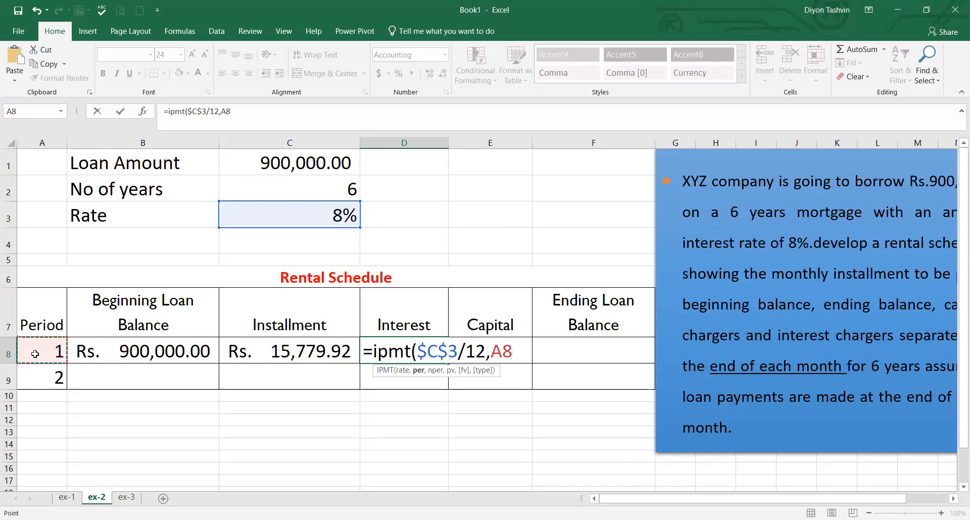
pyautogui.write(',')
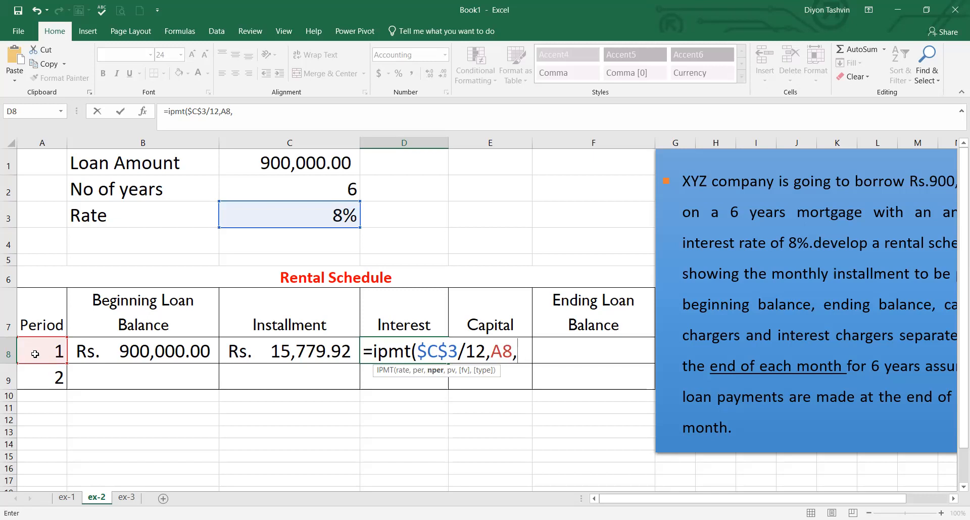
pyautogui.click(294, 193)
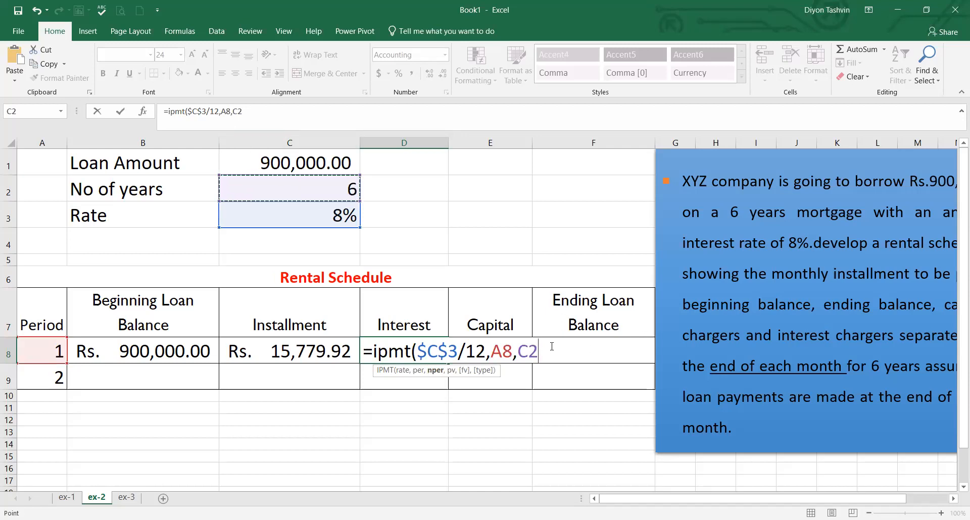
pyautogui.write('*12')
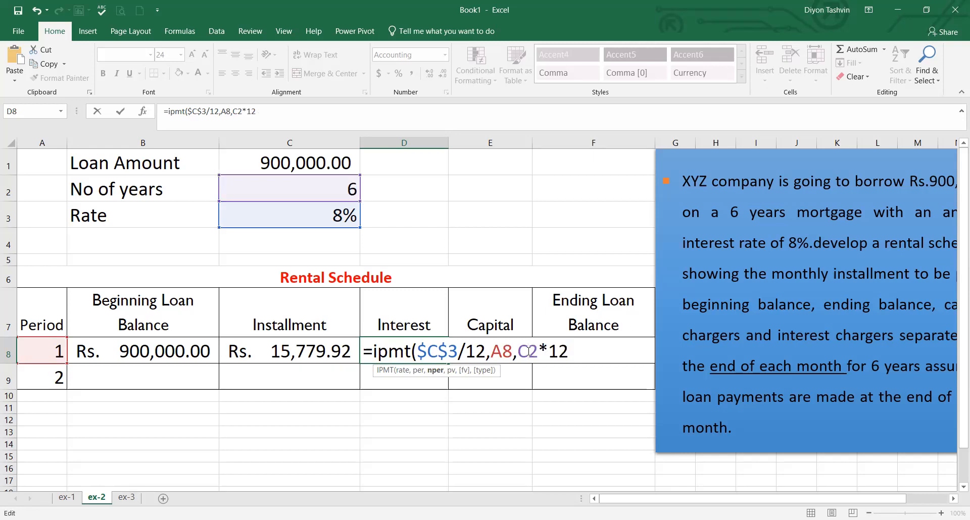
pyautogui.click(528, 352)
pyautogui.press('F4')
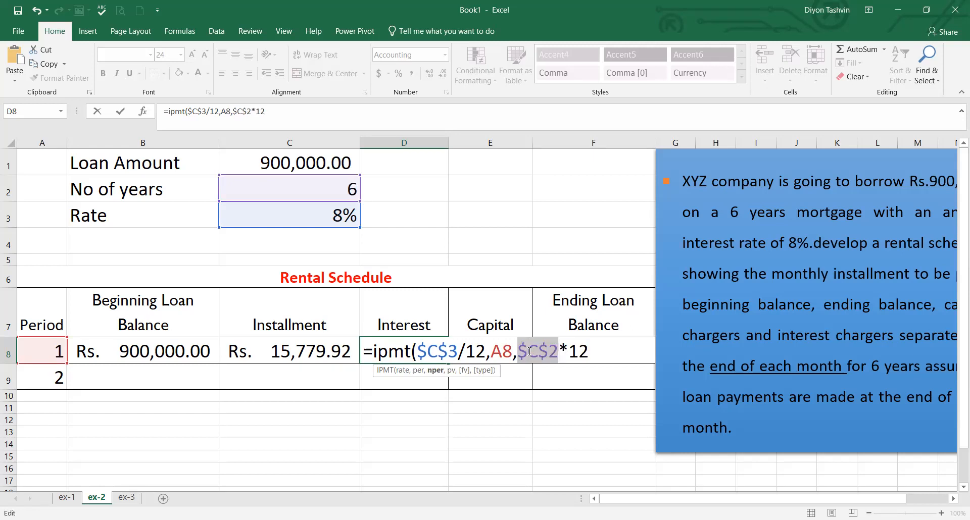
pyautogui.click(601, 359)
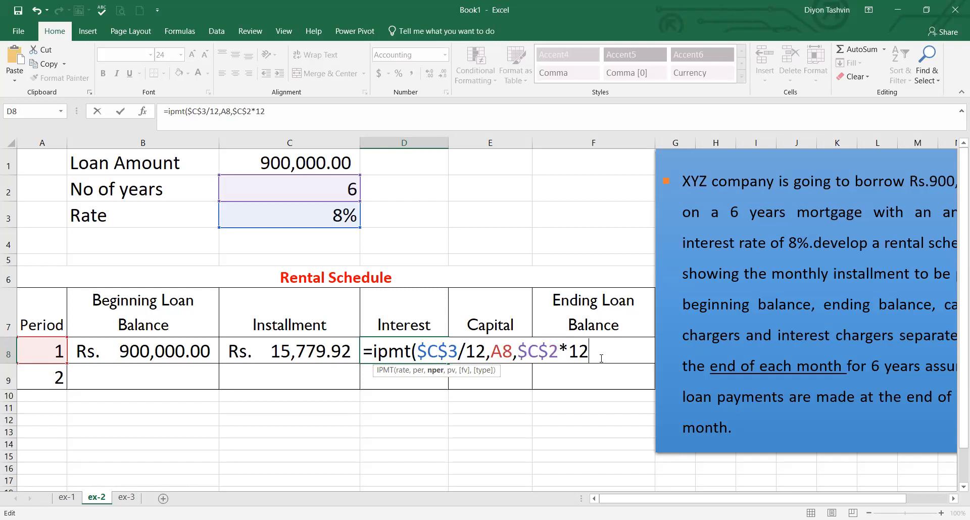
# Step: Add the negative absolute loan amount, -$C$1, as the present value argument of the IPMT formula in D8
pyautogui.write(',')
pyautogui.click(320, 164)
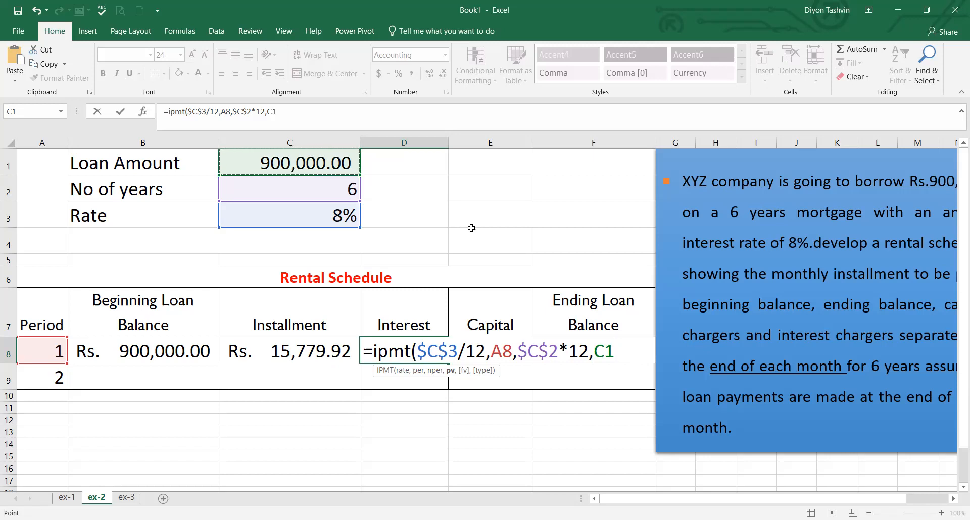
pyautogui.click(605, 349)
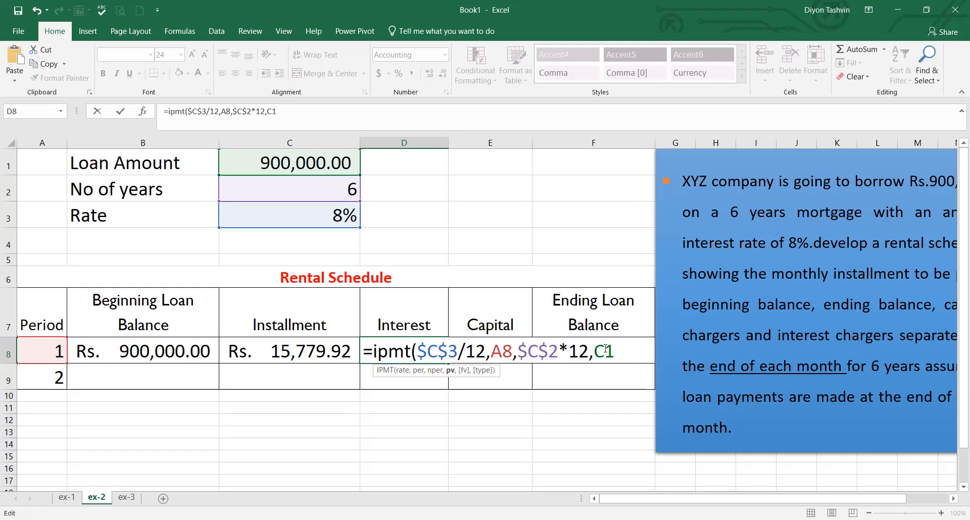
pyautogui.press('F4')
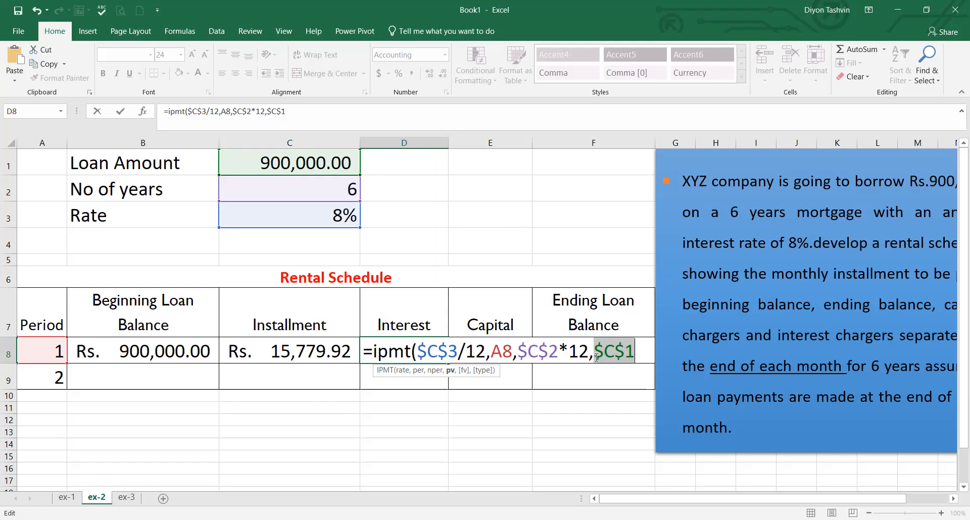
pyautogui.click(597, 357)
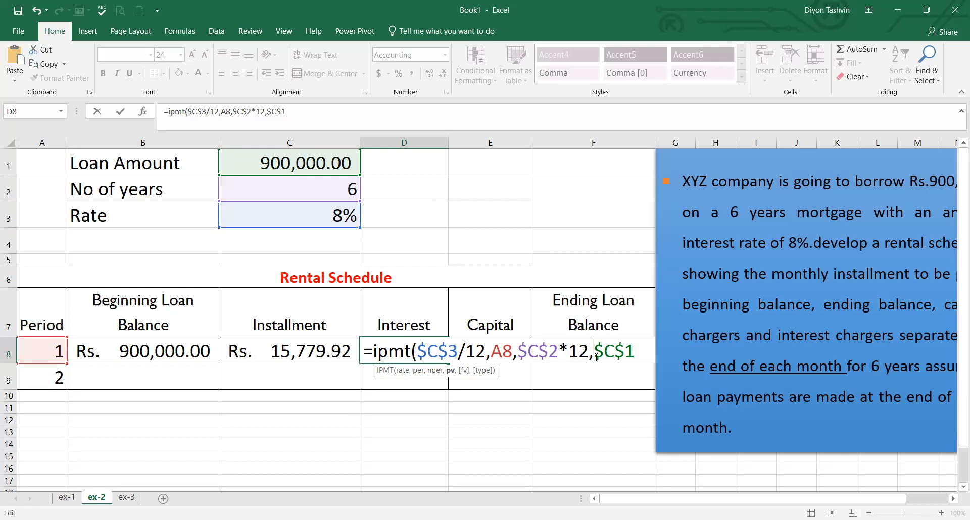
pyautogui.write('-')
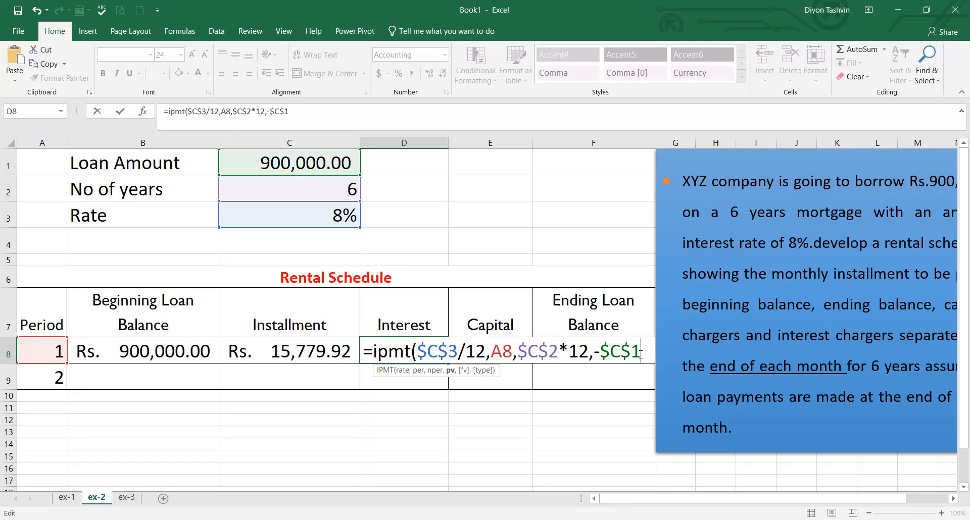
# Step: Leave the future value empty, set the type to 0, commit the IPMT formula in D8, and widen column D
pyautogui.write(',,')
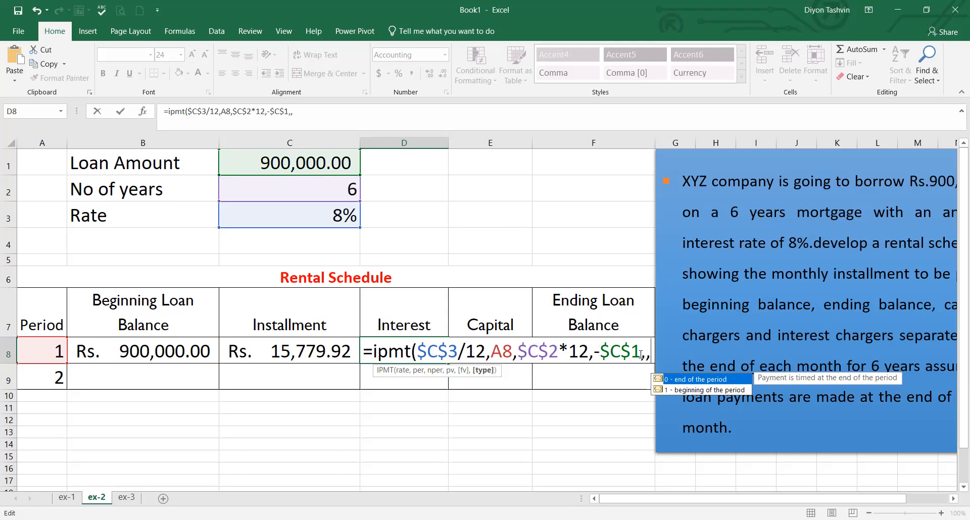
pyautogui.write('0')
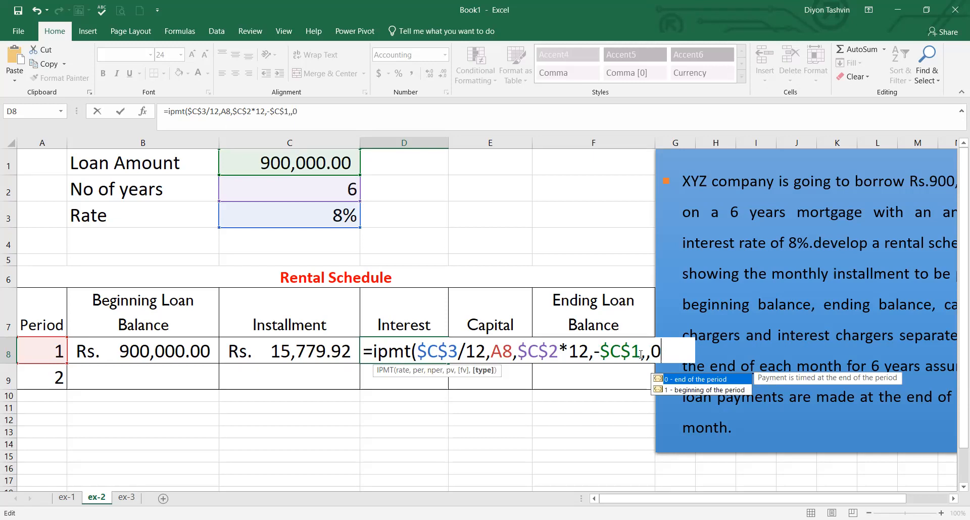
pyautogui.write(')')
pyautogui.press('Return')
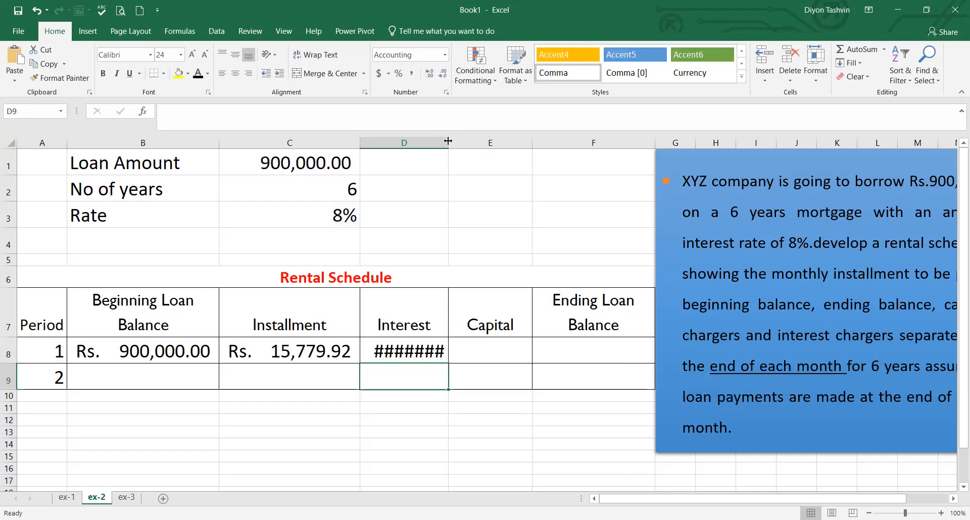
pyautogui.moveTo(448, 141); pyautogui.dragTo(492, 143)
# Step: Start a PPMT formula in E8 for the period 1 capital, with the monthly rate $C$3/12 as its rate argument
pyautogui.click(513, 353)
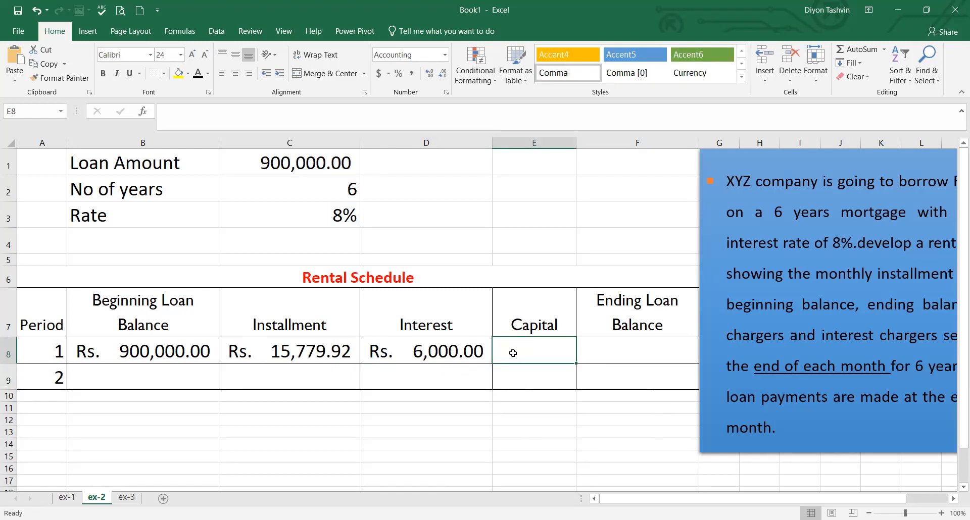
pyautogui.write('=')
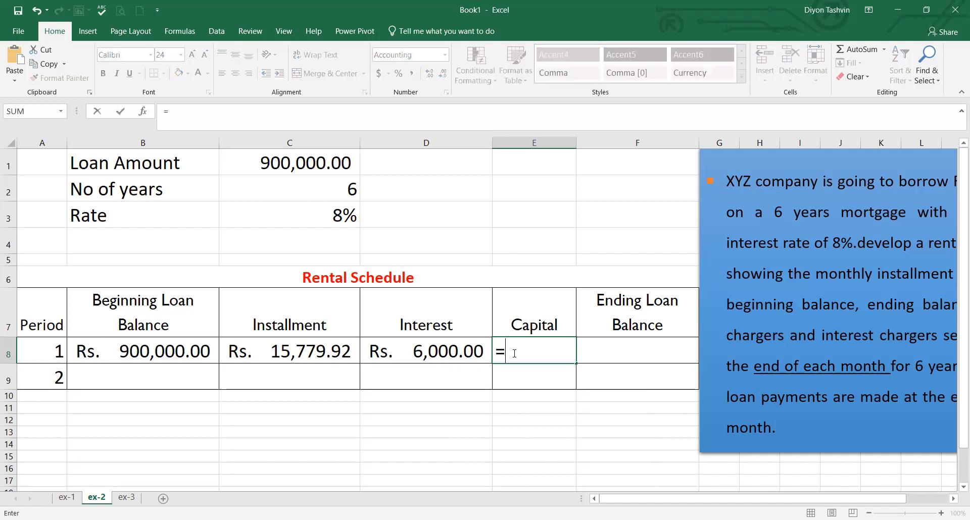
pyautogui.write('ppm')
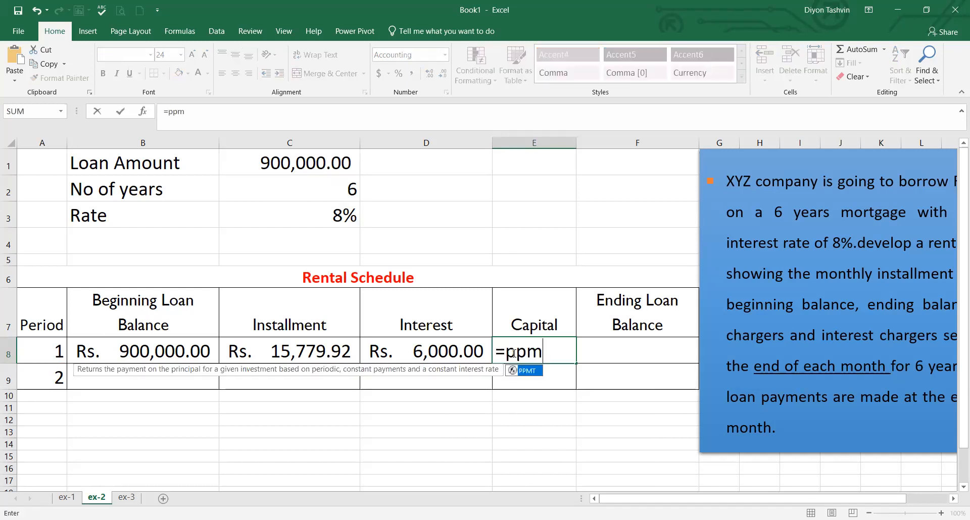
pyautogui.write('t(')
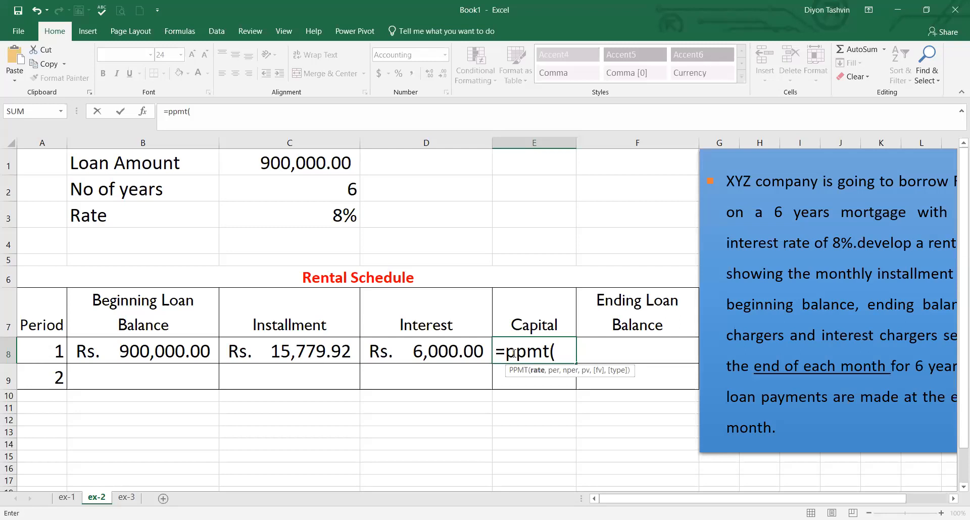
pyautogui.click(325, 215)
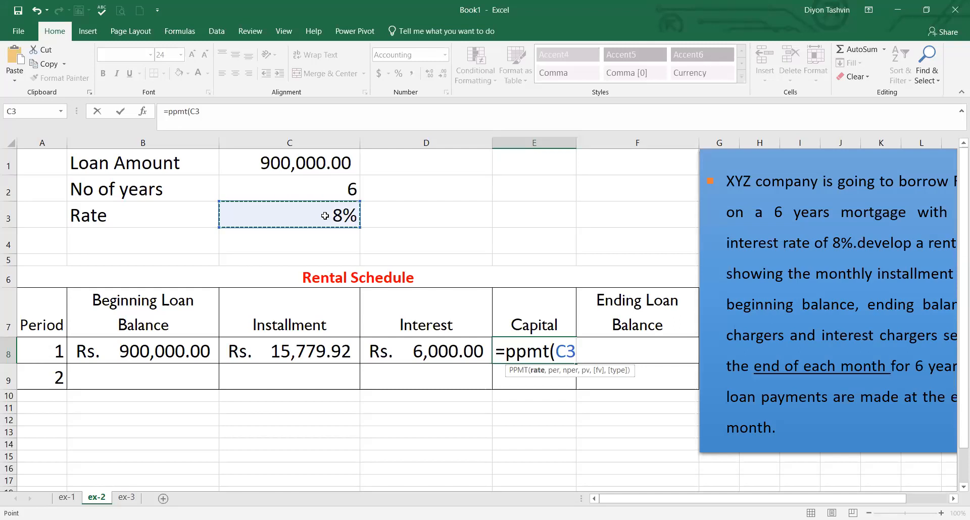
pyautogui.write('/12')
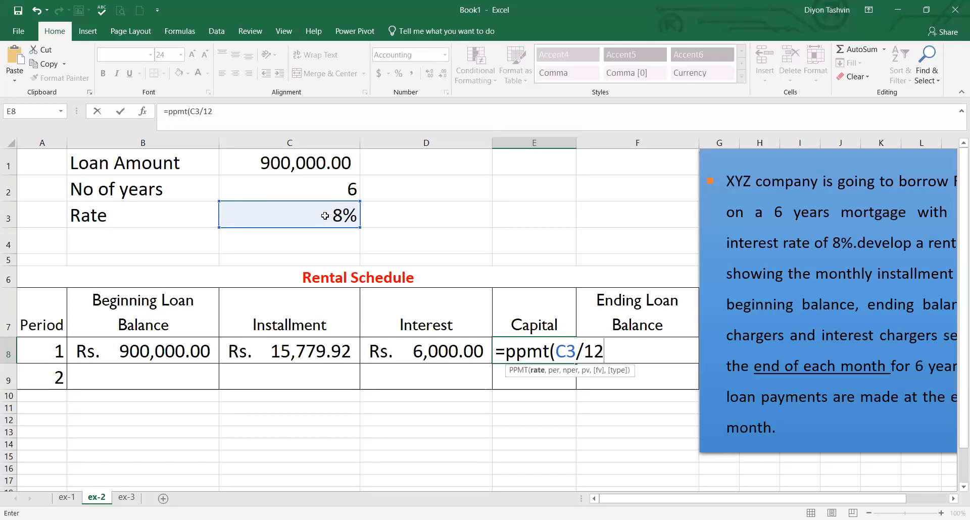
pyautogui.click(566, 349)
pyautogui.press('F4')
pyautogui.click(635, 355)
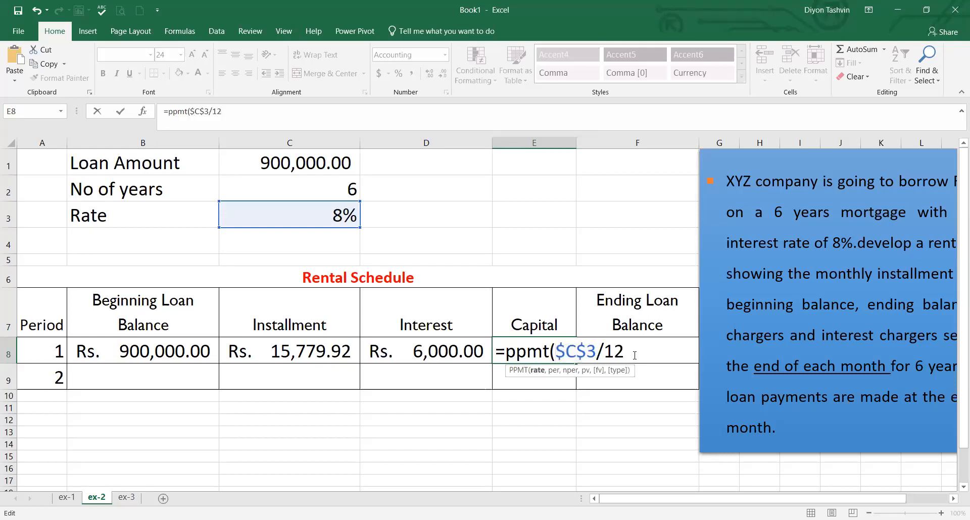
# Step: Add period cell A8 as the per argument and $C$2*12 as the nper argument of the PPMT formula in E8
pyautogui.write(',')
pyautogui.click(41, 349)
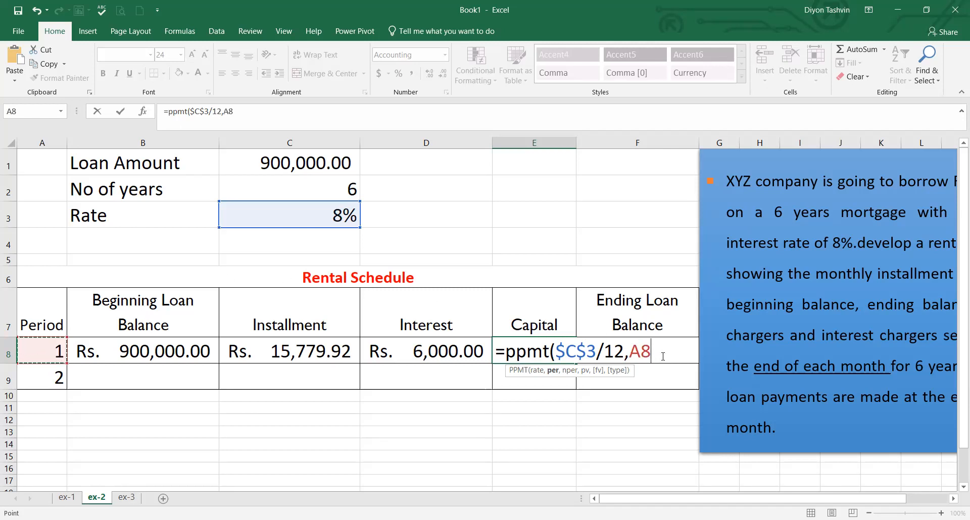
pyautogui.write(',')
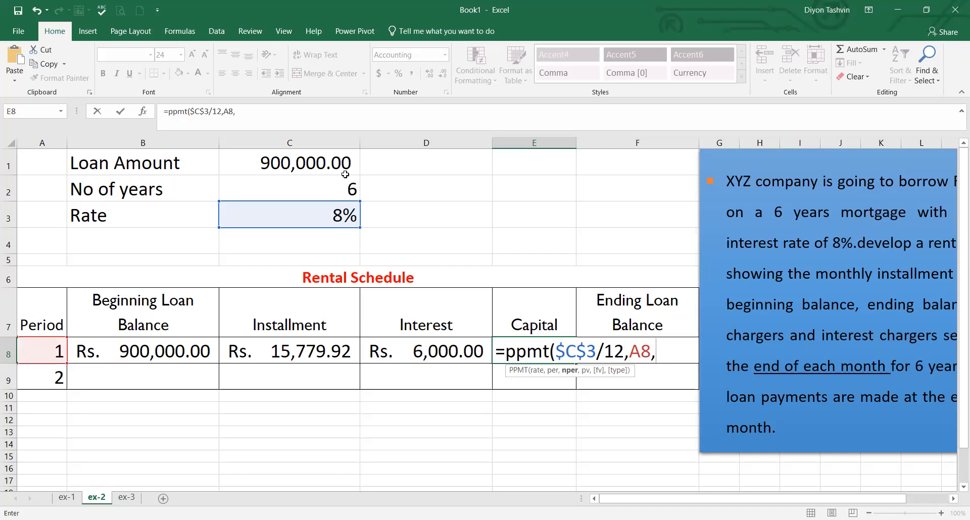
pyautogui.click(340, 188)
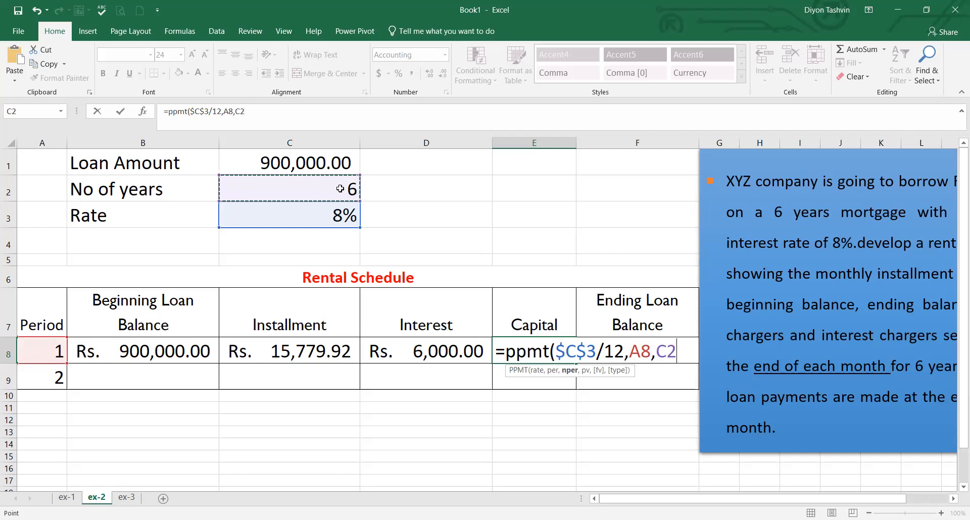
pyautogui.write('*12')
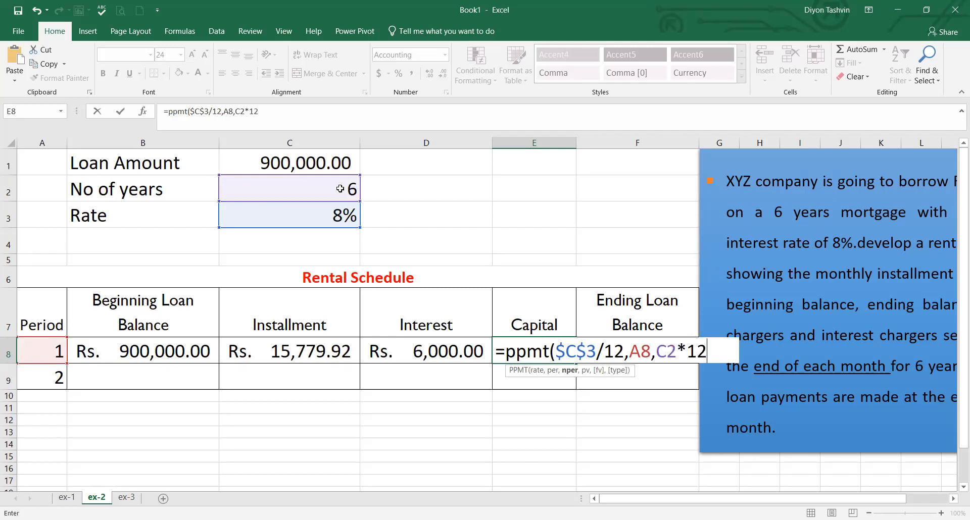
pyautogui.click(668, 354)
pyautogui.press('F4')
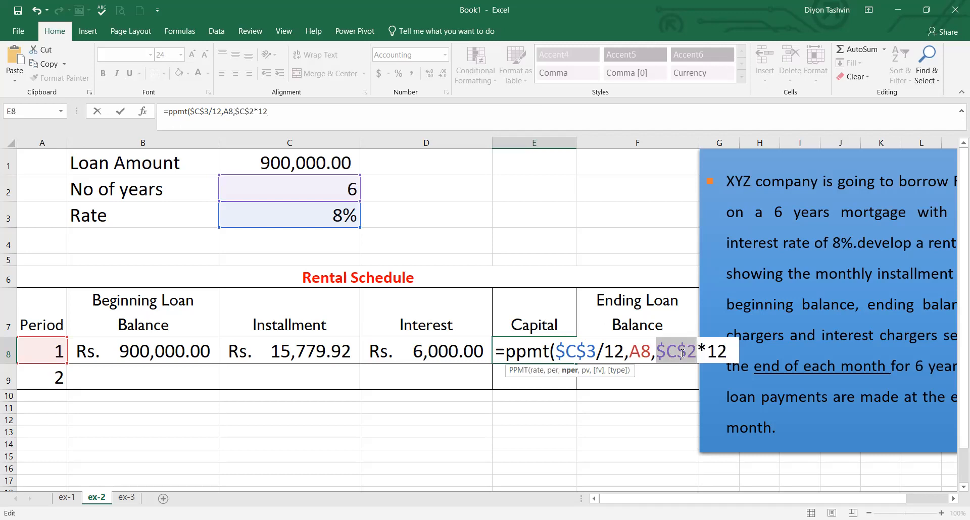
# Step: Add the negative absolute loan amount, -$C$1, as the present value argument of the PPMT formula in E8
pyautogui.press('End')
pyautogui.write(',')
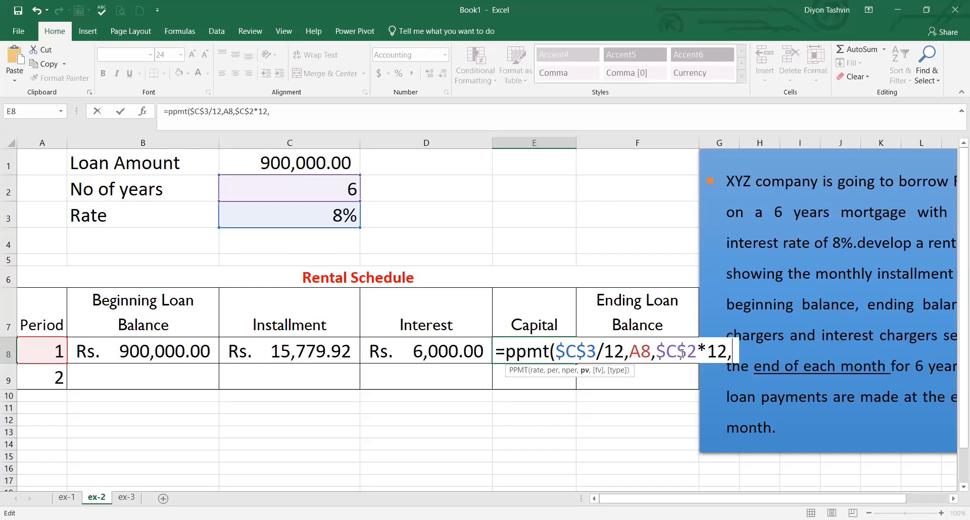
pyautogui.click(324, 163)
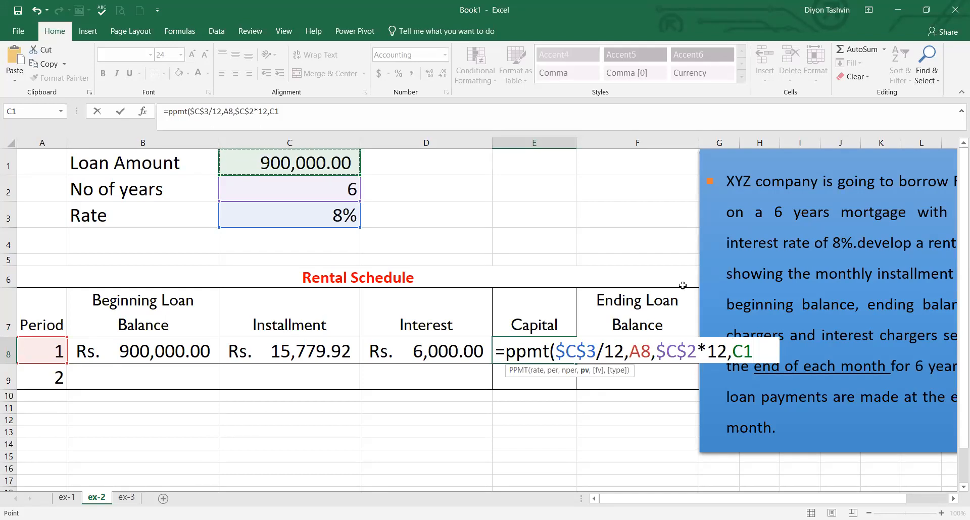
pyautogui.press('F2')
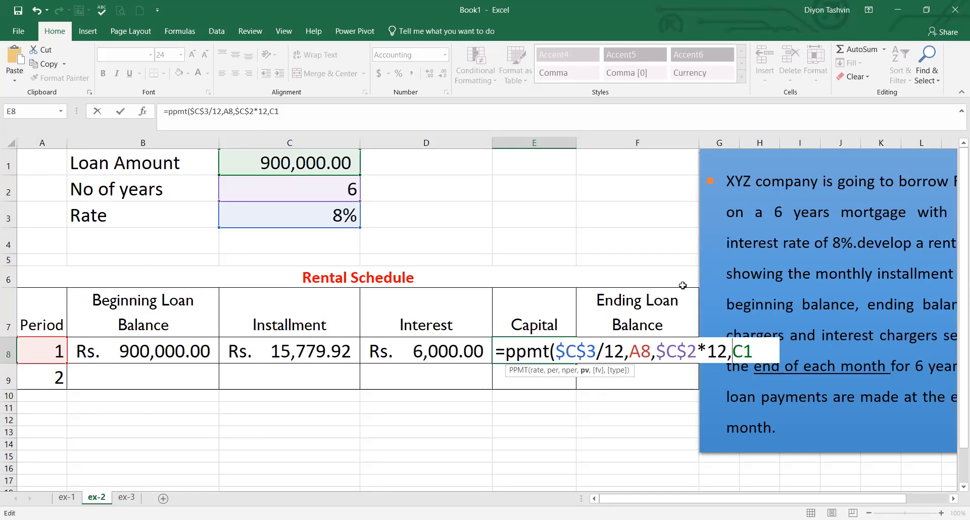
pyautogui.write('-')
pyautogui.press('F4')
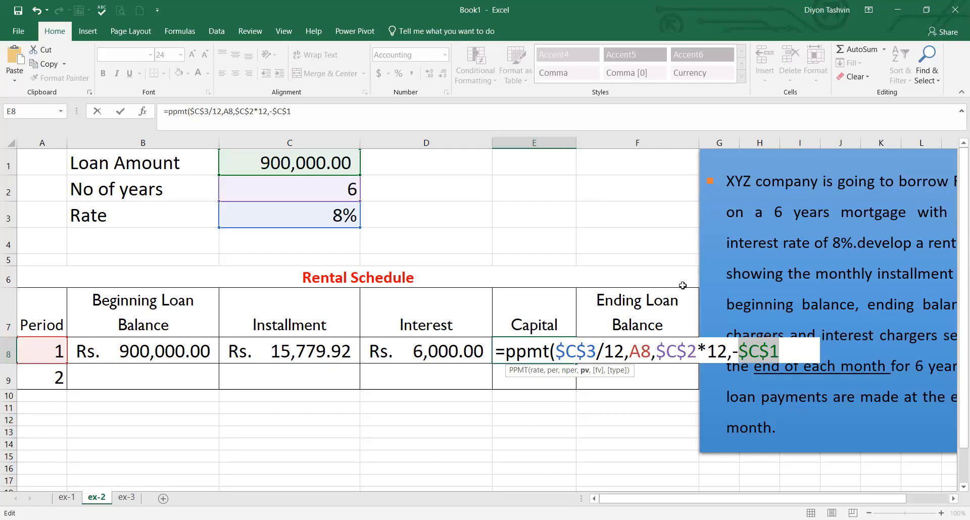
pyautogui.press('Right')
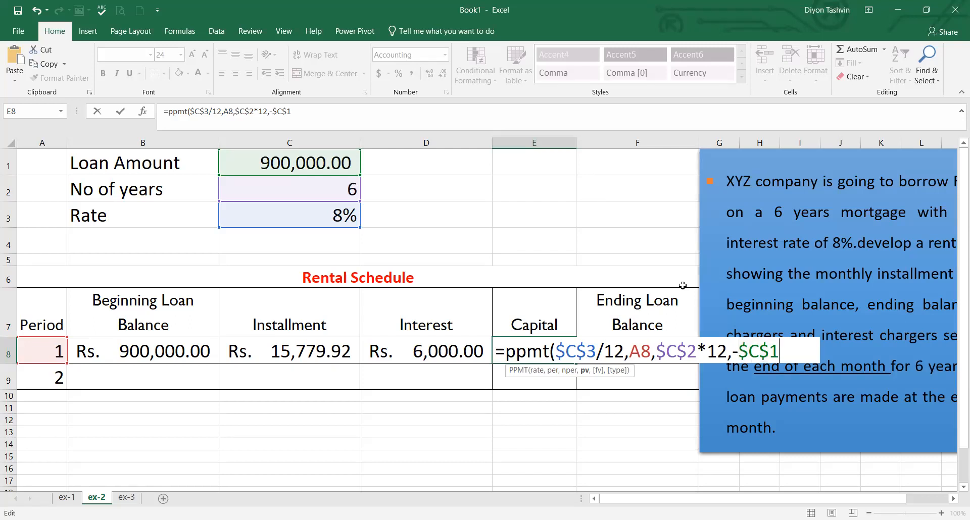
# Step: Leave the PPMT future value empty, set the type argument to 0 for end-of-period payments, and close the parenthesis
pyautogui.write(',')
pyautogui.write(',')
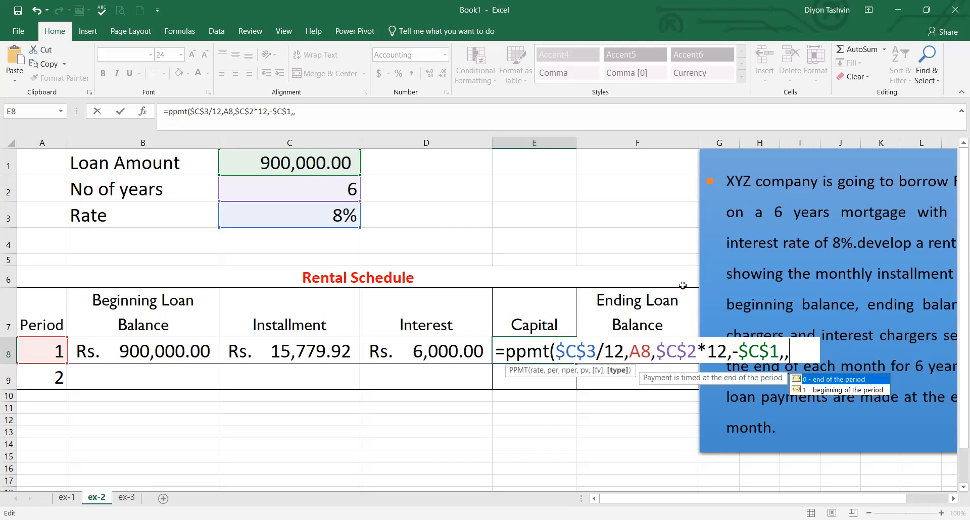
pyautogui.write('0')
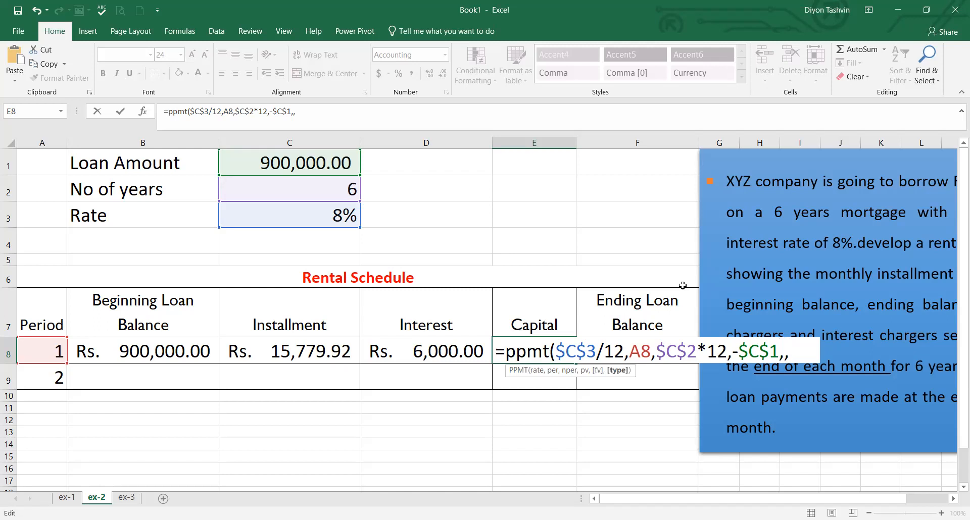
pyautogui.press('Left')
pyautogui.press('Right')
pyautogui.write('0')
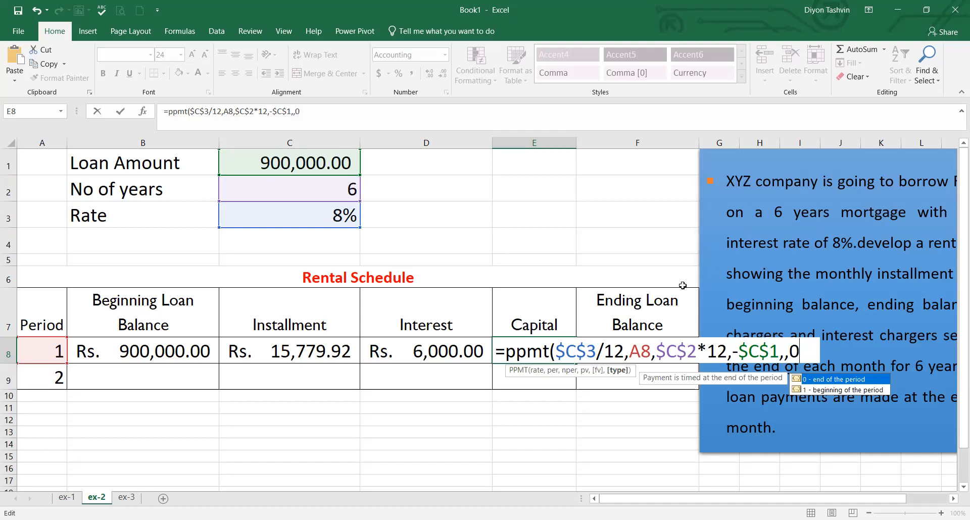
pyautogui.write(')')
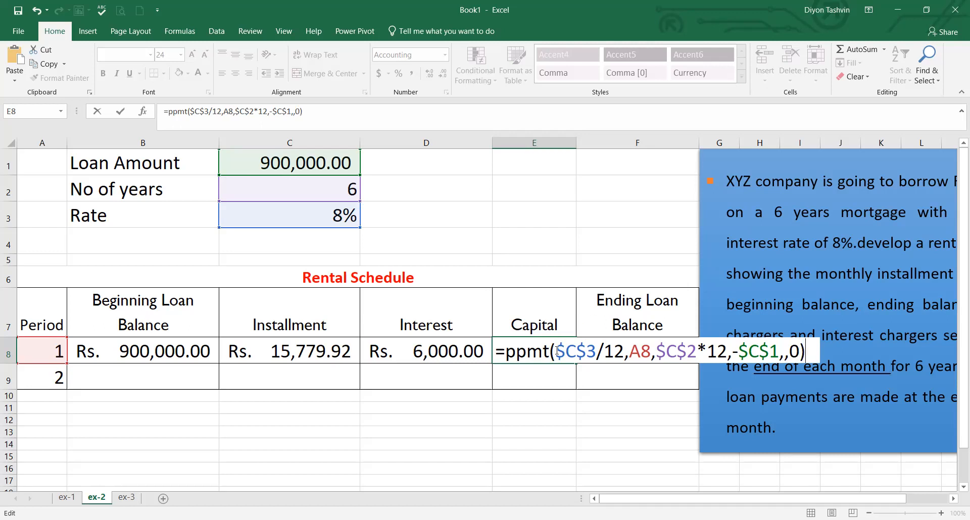
# Step: Check the absolute references $C$3, $C$2 and $C$1 and the relative reference A8 in the PPMT formula, and commit it
pyautogui.moveTo(556, 352); pyautogui.dragTo(594, 353)
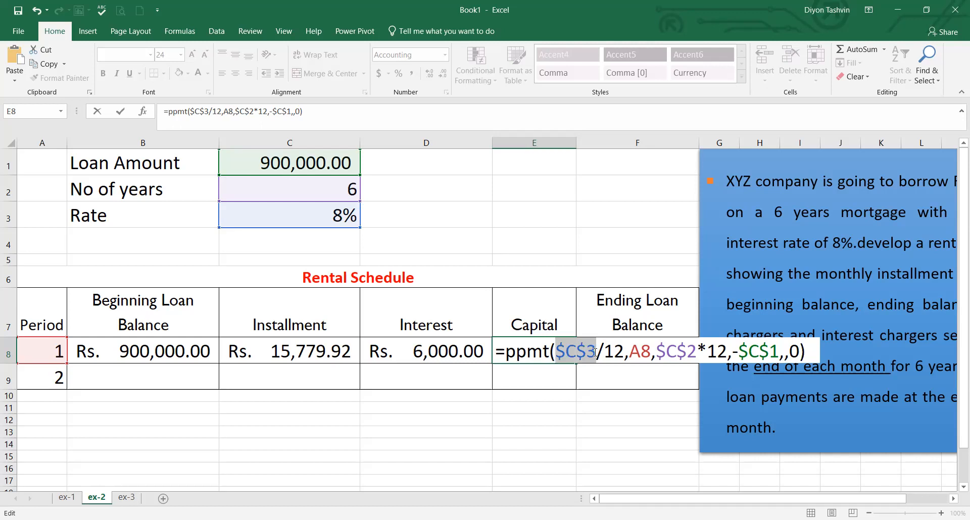
pyautogui.click(659, 352)
pyautogui.moveTo(660, 351); pyautogui.dragTo(697, 351)
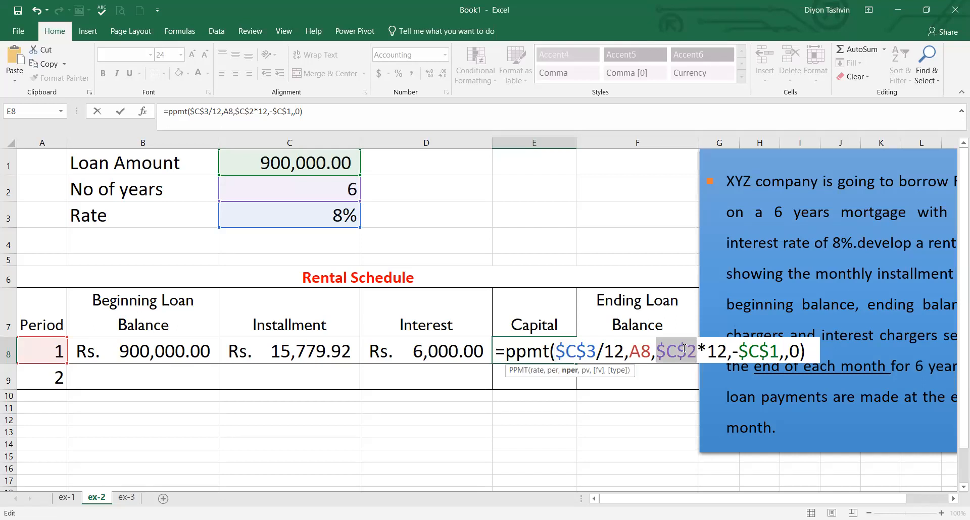
pyautogui.press('Right')
pyautogui.press('Right')
pyautogui.press('Right')
pyautogui.press('Right')
pyautogui.press('Right')
pyautogui.hotkey('shift', 'Right')
pyautogui.hotkey('shift', 'Right')
pyautogui.hotkey('shift', 'Right')
pyautogui.hotkey('shift', 'Right')
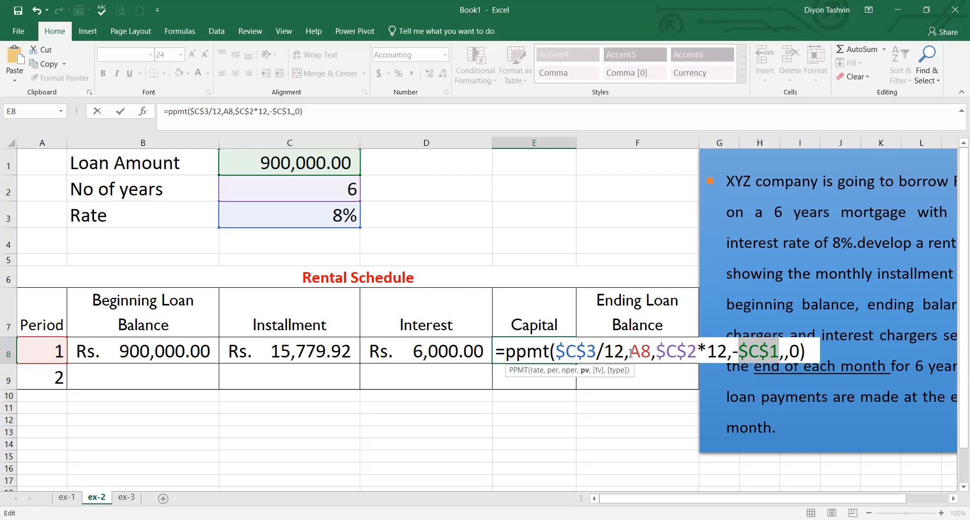
pyautogui.moveTo(631, 353); pyautogui.dragTo(650, 353)
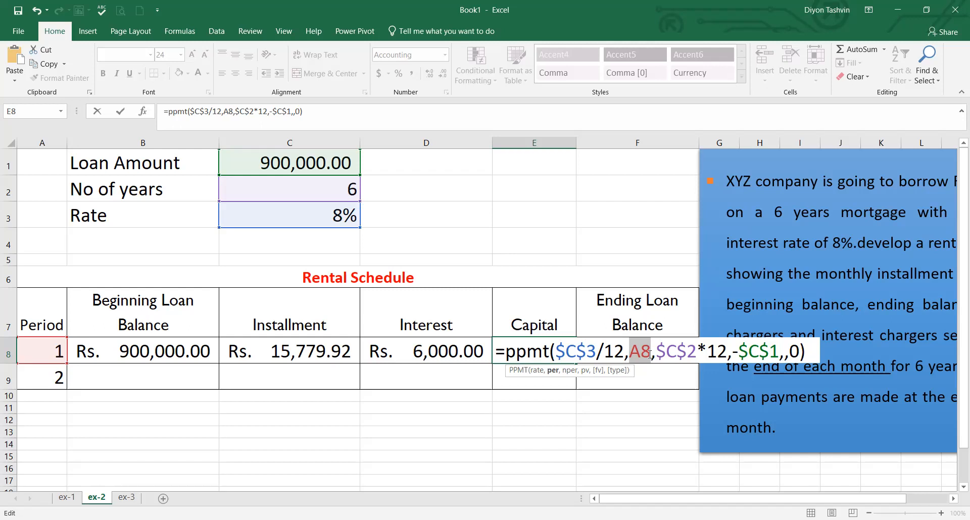
pyautogui.click(651, 353)
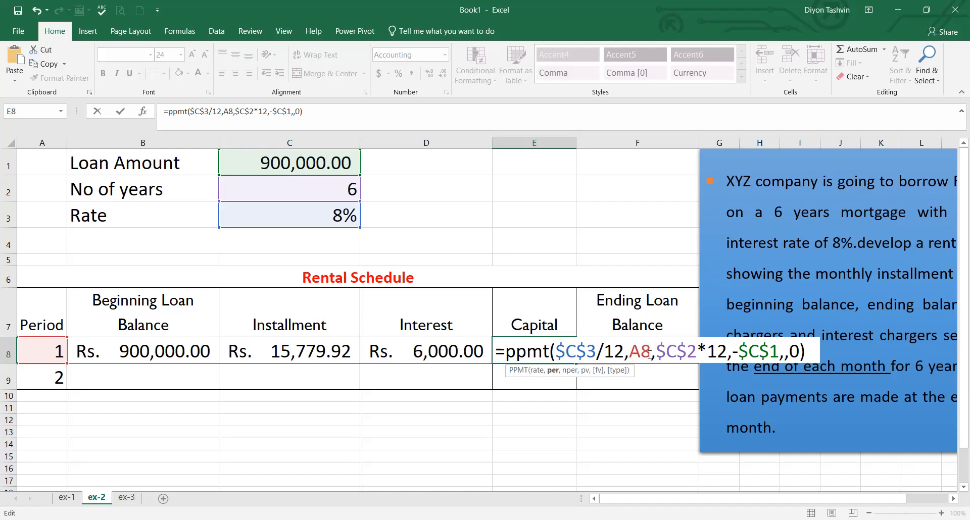
pyautogui.press('Return')
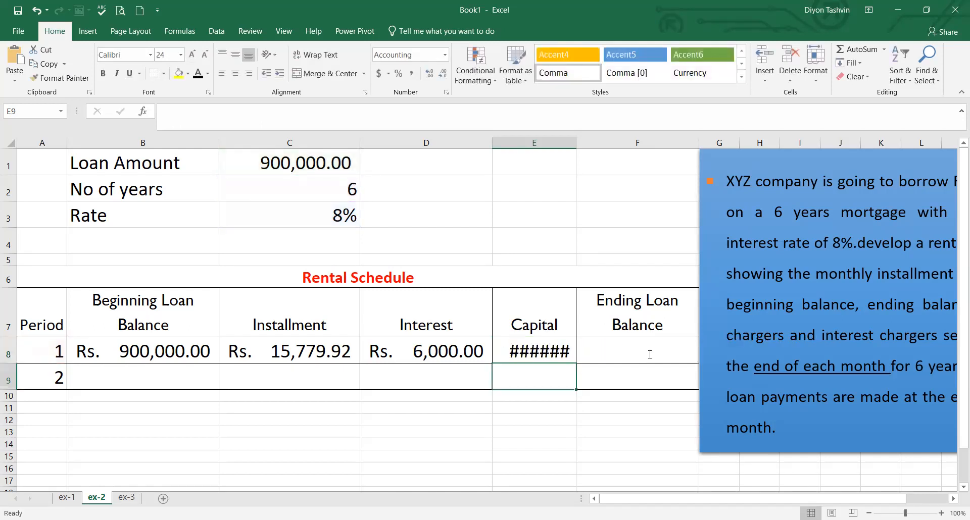
# Step: Calculate period 1's ending loan balance in F8 as =B8-E8, and widen columns E and F to fit their amounts
pyautogui.moveTo(576, 145); pyautogui.dragTo(614, 143)
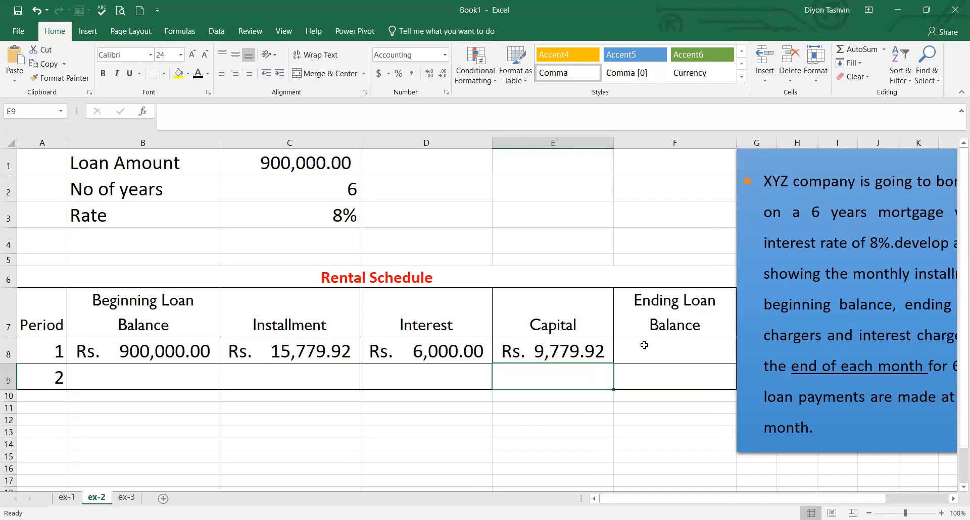
pyautogui.click(645, 346)
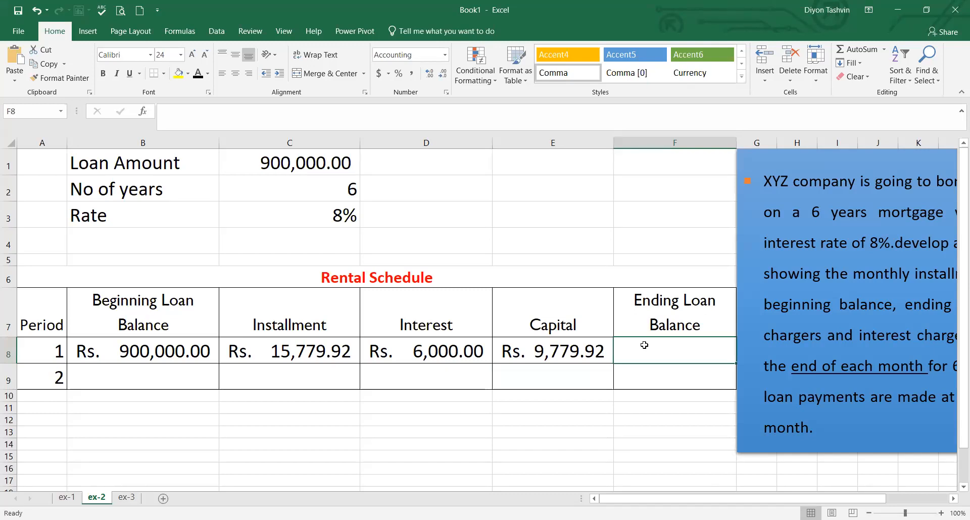
pyautogui.write('=')
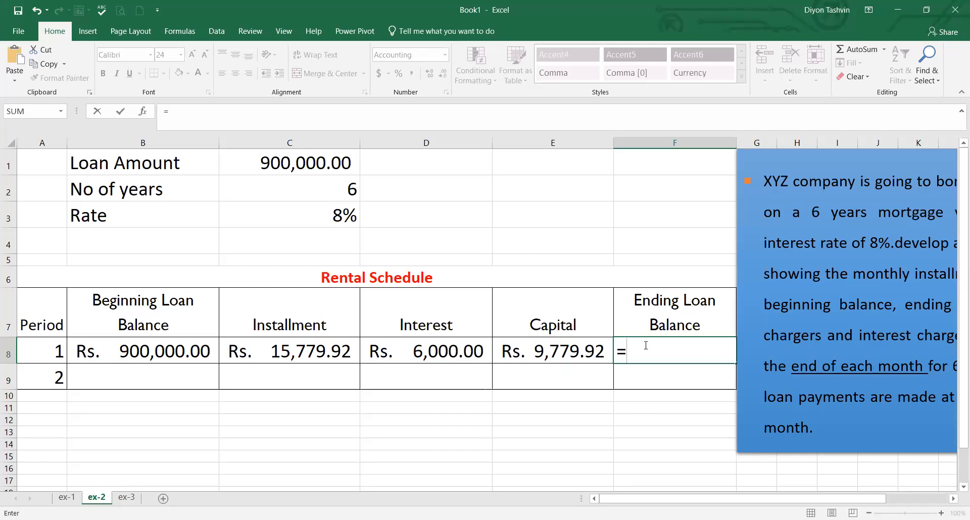
pyautogui.click(151, 352)
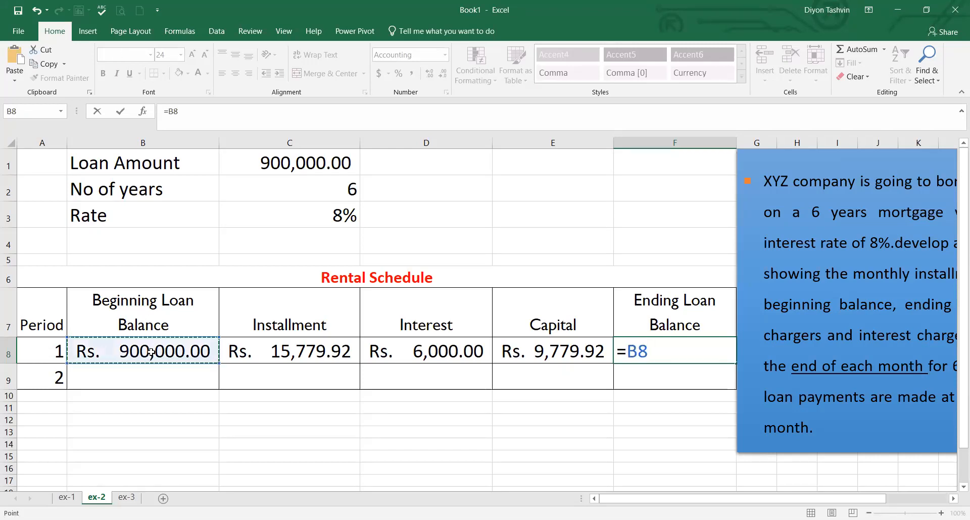
pyautogui.write('-')
pyautogui.click(552, 352)
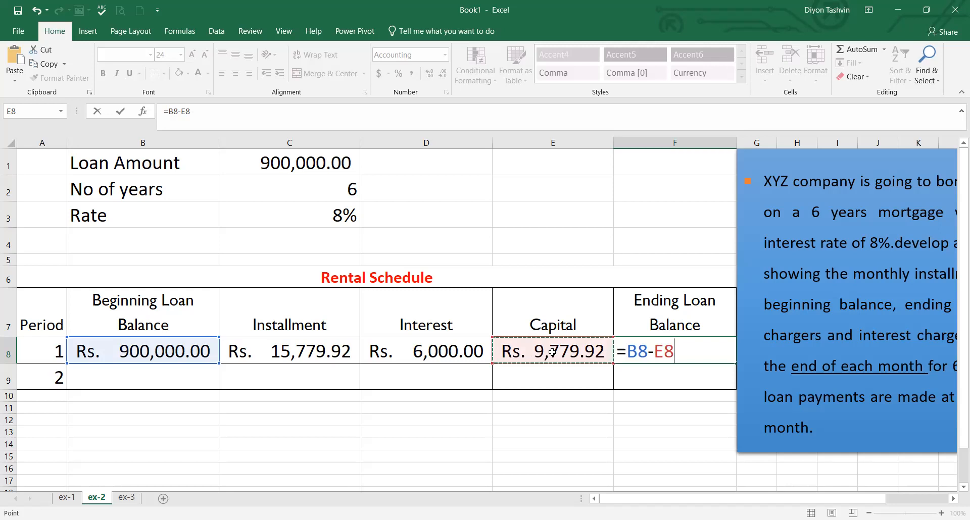
pyautogui.press('Return')
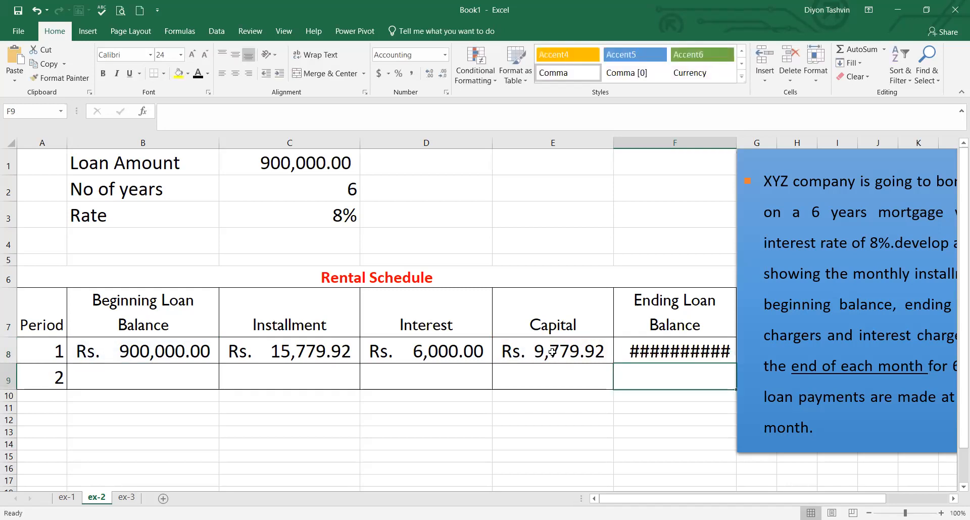
pyautogui.moveTo(735, 144); pyautogui.dragTo(767, 144)
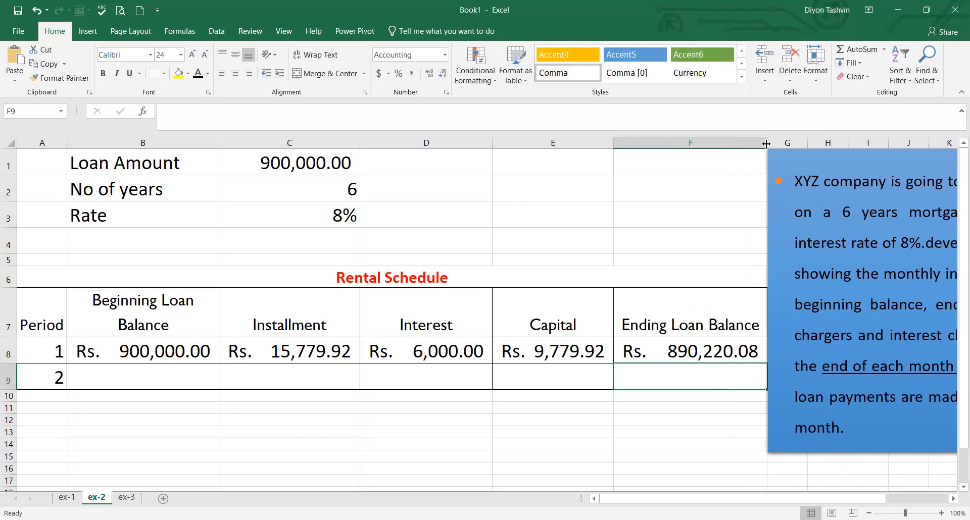
# Step: Link period 2's beginning loan balance in B9 to period 1's ending balance with +F8
pyautogui.click(140, 385)
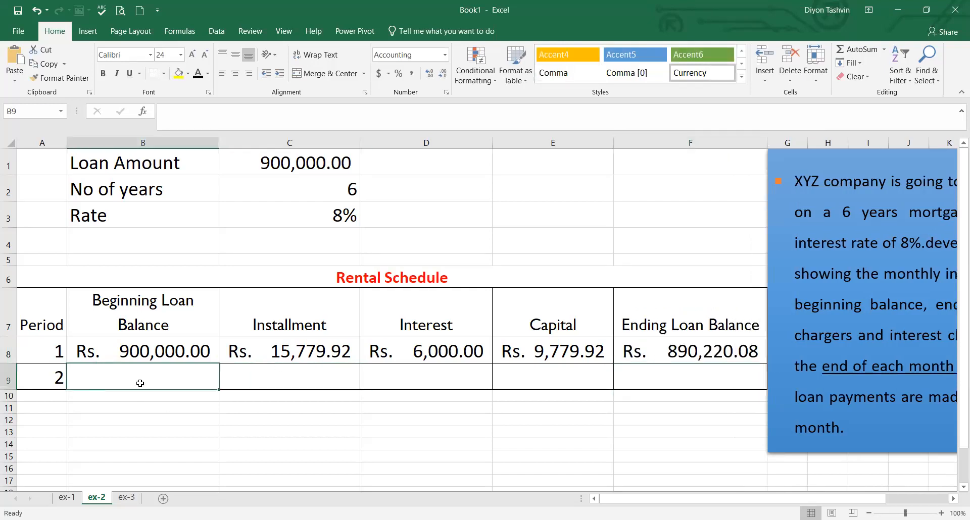
pyautogui.write('+')
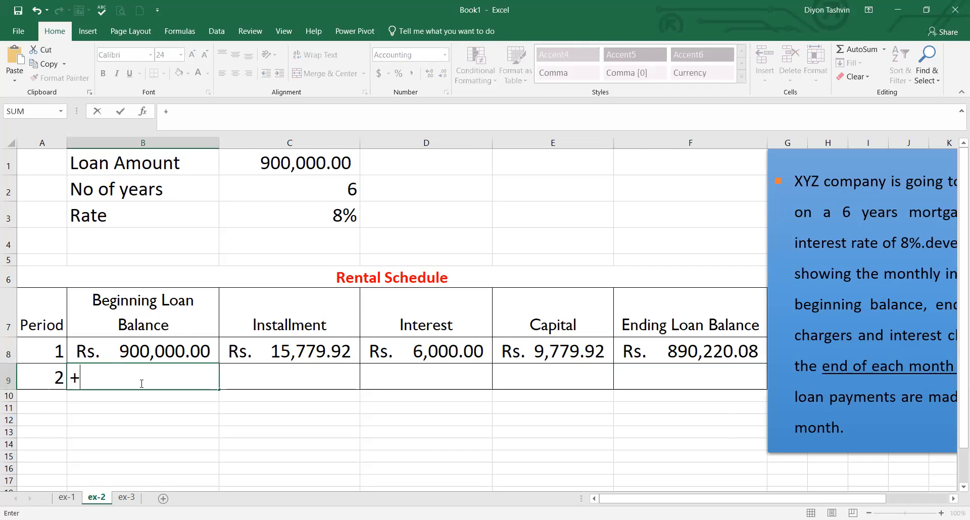
pyautogui.click(636, 355)
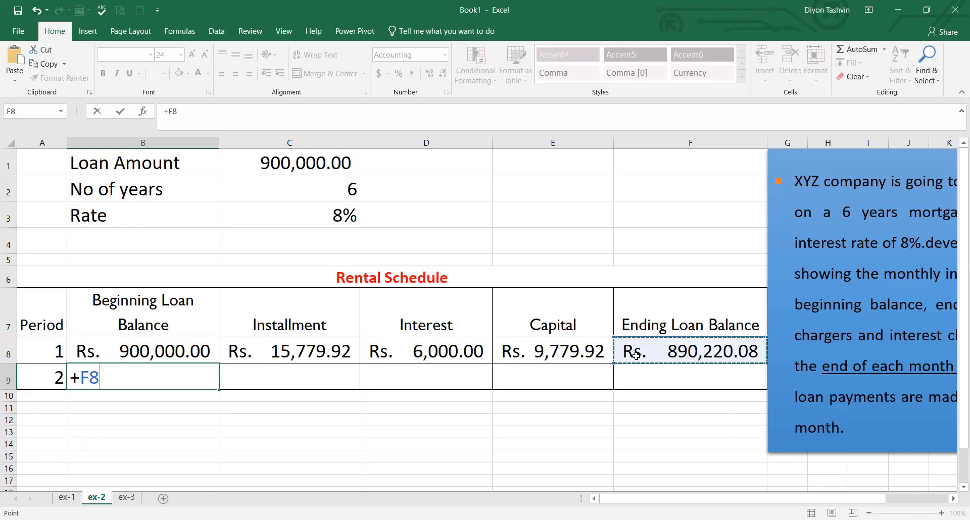
pyautogui.press('Return')
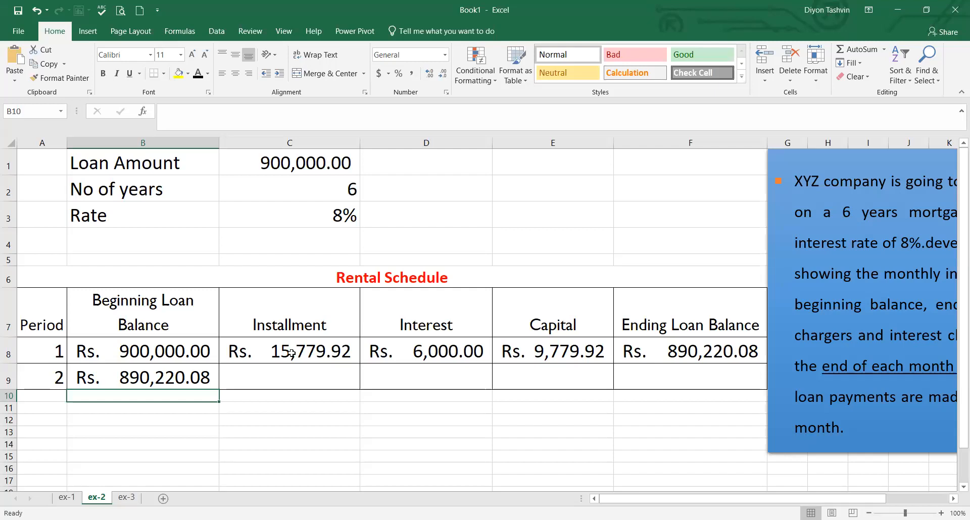
# Step: Copy the installment, interest, capital and ending balance formulas from C8:F8 down to row 9 for period 2
pyautogui.moveTo(331, 350); pyautogui.dragTo(693, 353)
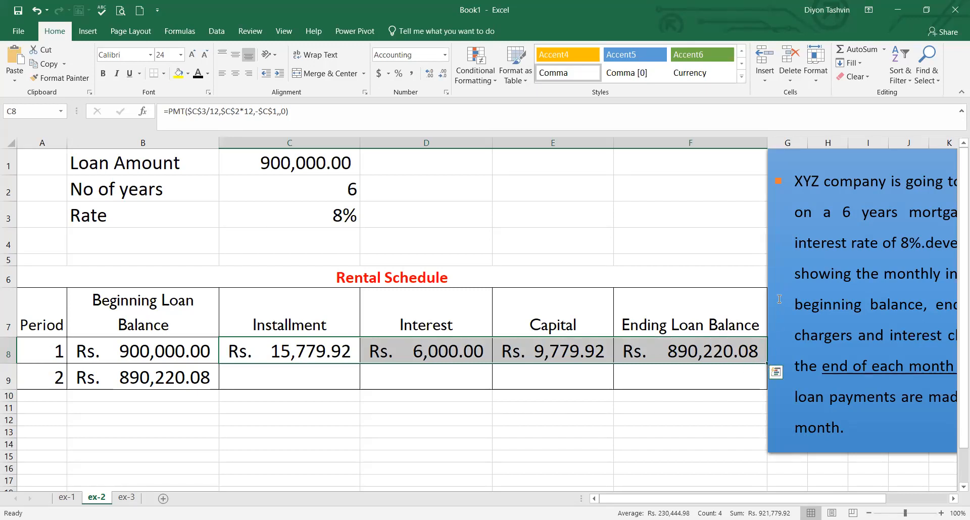
pyautogui.click(762, 358)
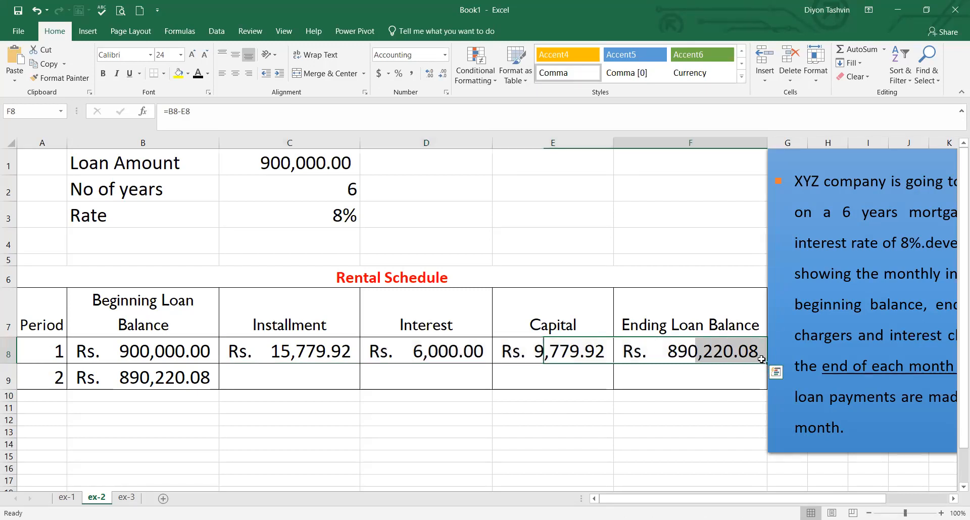
pyautogui.moveTo(293, 356); pyautogui.dragTo(691, 349)
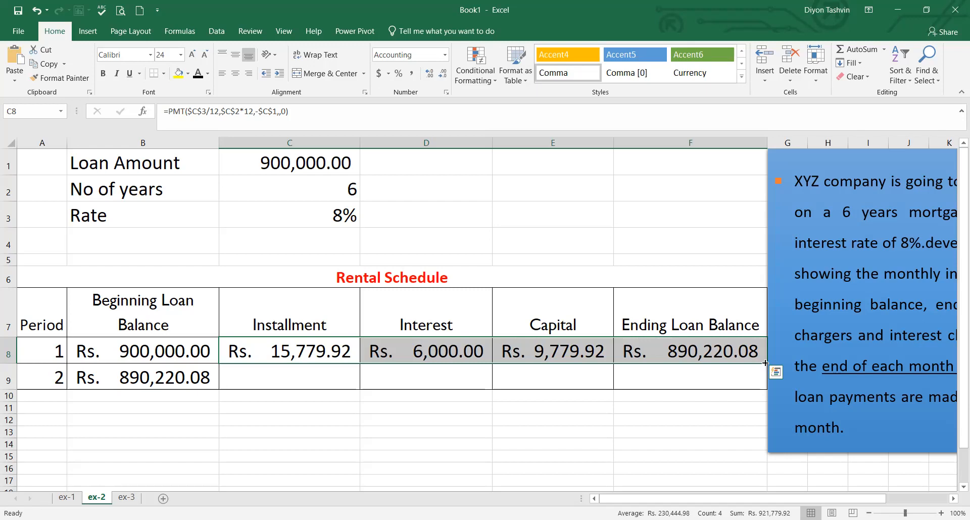
pyautogui.moveTo(766, 362); pyautogui.dragTo(771, 387)
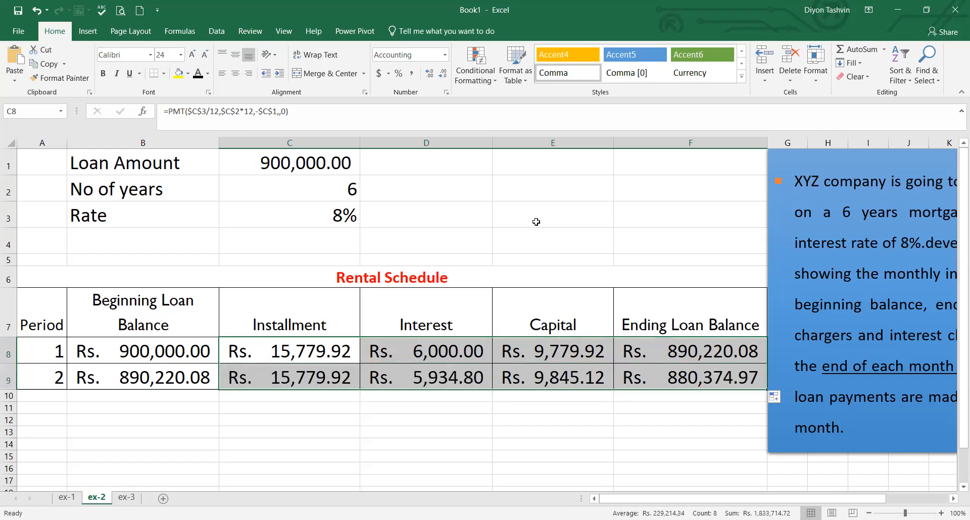
# Step: Extend the period series in A8:A9 down the column to 72 to cover 6 years of monthly payments
pyautogui.click(304, 195)
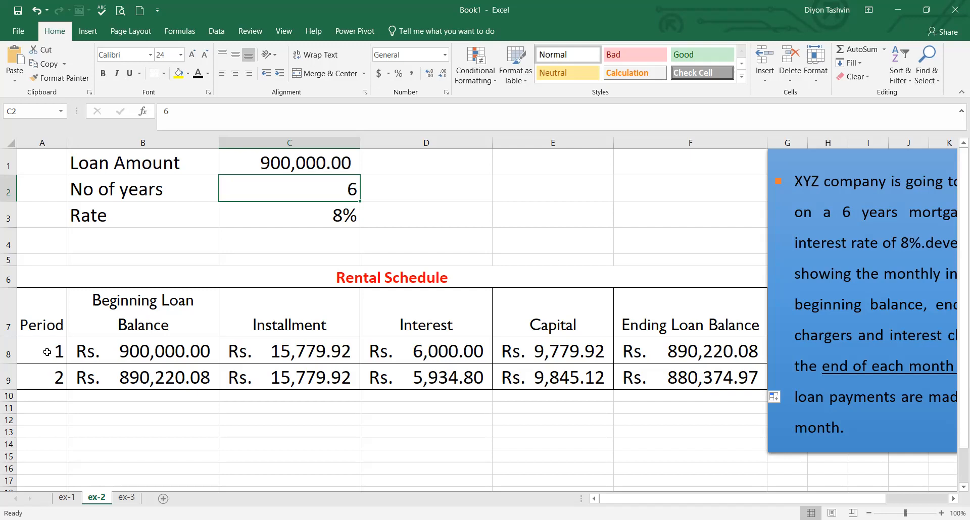
pyautogui.click(47, 352)
pyautogui.moveTo(47, 352); pyautogui.dragTo(60, 389)
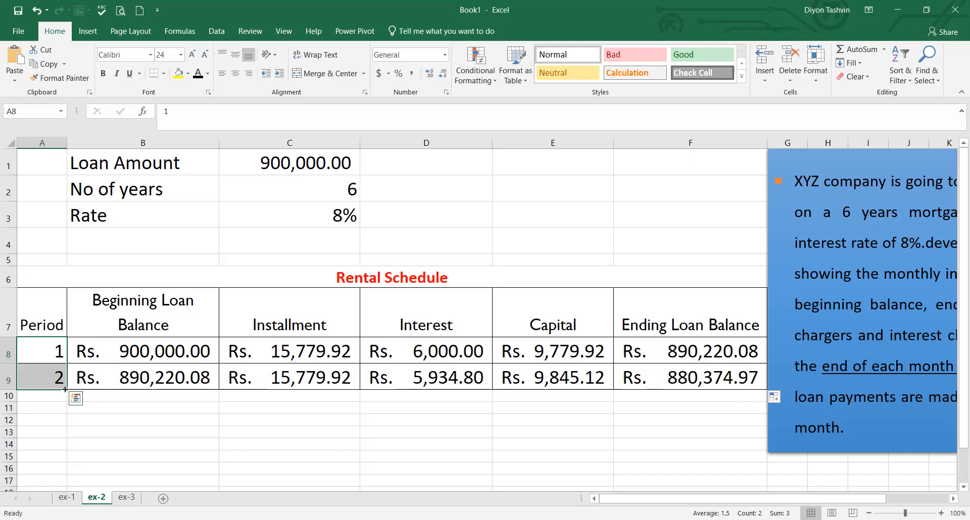
pyautogui.moveTo(66, 390); pyautogui.dragTo(73, 406)
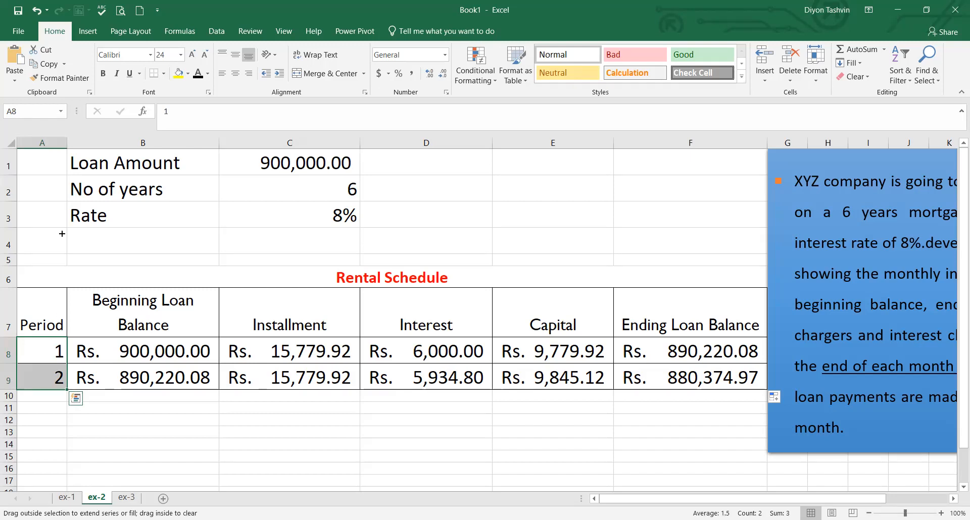
pyautogui.moveTo(63, 168); pyautogui.dragTo(59, 205)
pyautogui.moveTo(960, 448); pyautogui.dragTo(956, 172)
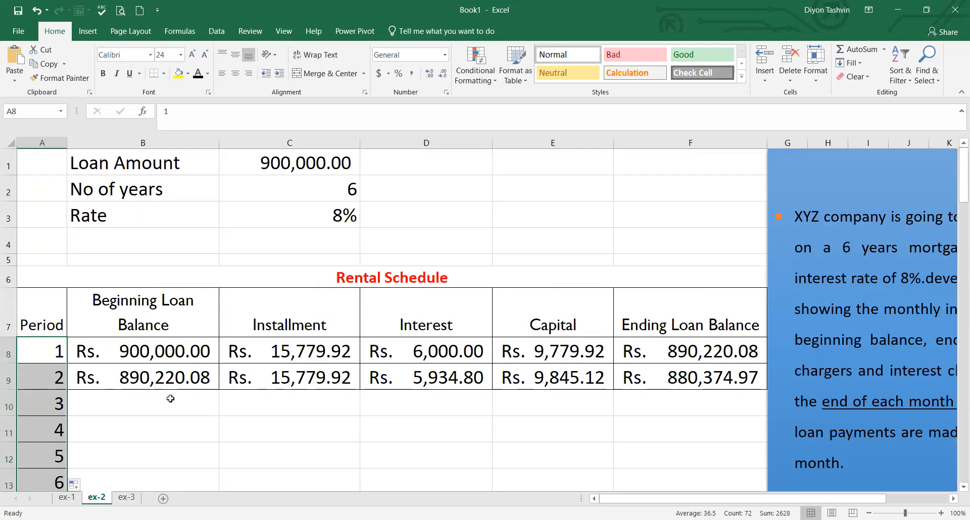
# Step: Narrow the exercise text box from its edge beside column F to leave a gap next to the schedule
pyautogui.click(155, 378)
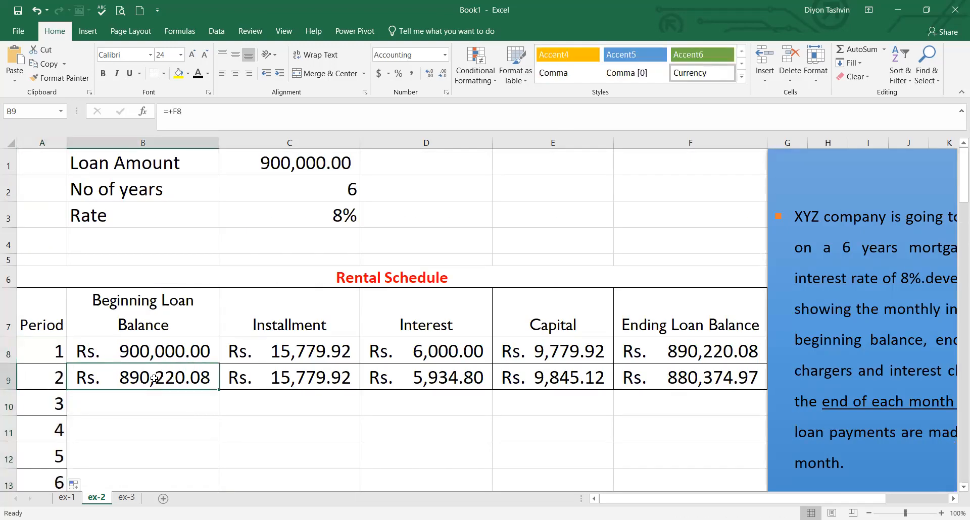
pyautogui.moveTo(154, 379); pyautogui.dragTo(715, 379)
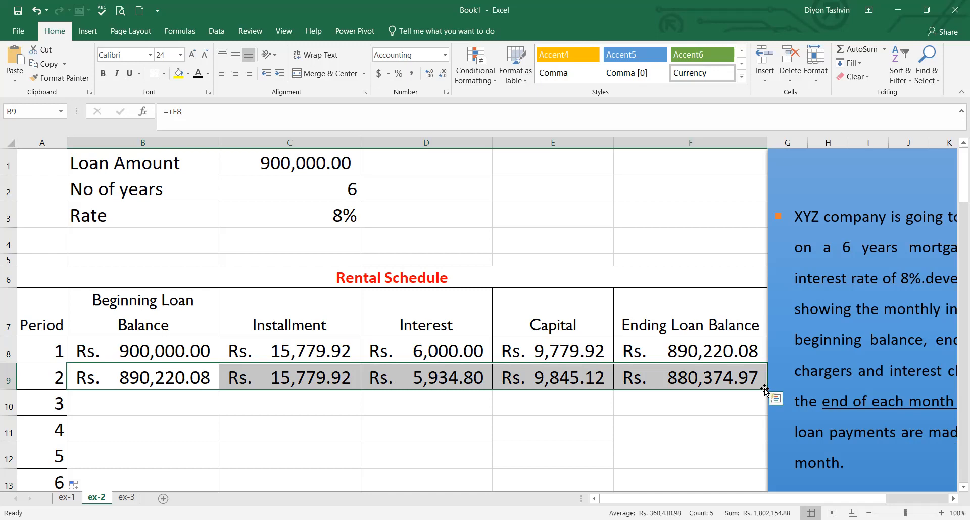
pyautogui.click(801, 309)
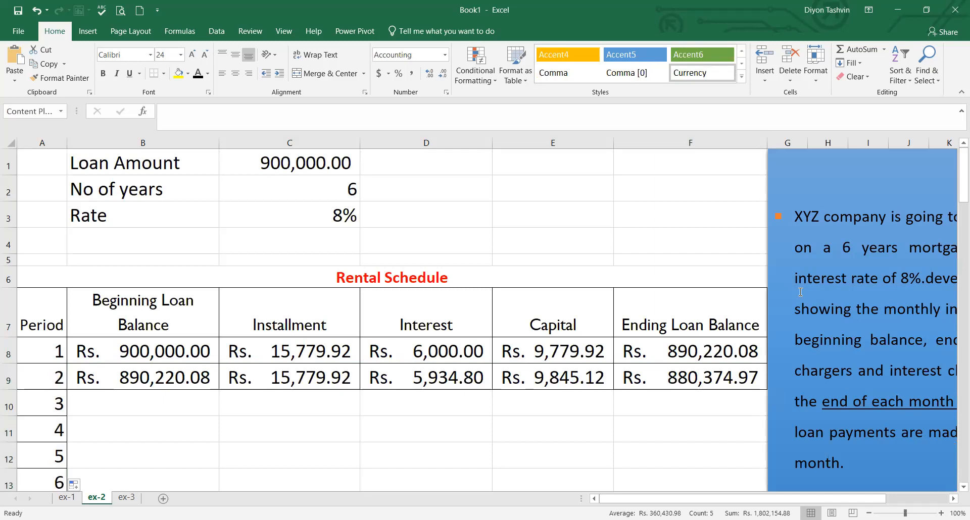
pyautogui.moveTo(768, 336); pyautogui.dragTo(800, 335)
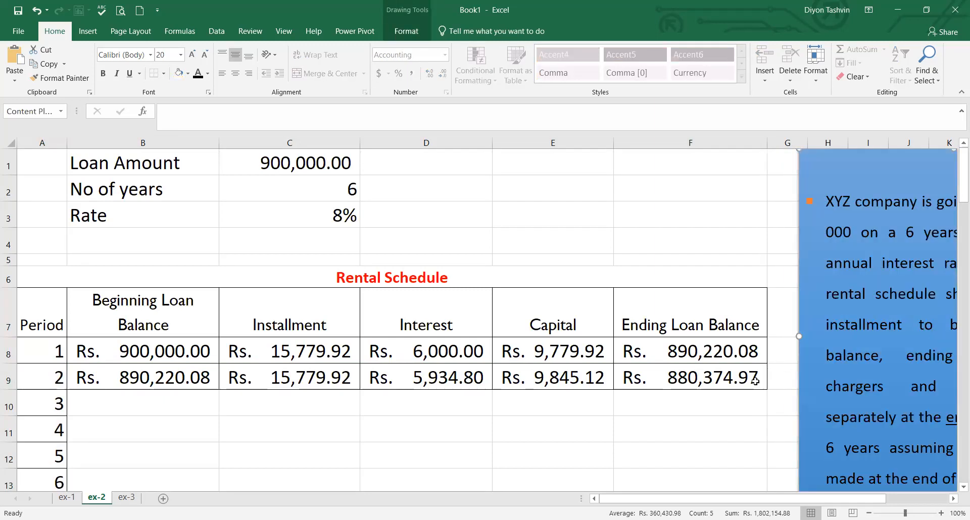
# Step: Fill the period 2 formulas in B9:F9 down through period 72 in row 79, and widen the Capital column
pyautogui.moveTo(758, 379)
pyautogui.mouseDown()
pyautogui.moveTo(376, 396)
pyautogui.moveTo(136, 374)
pyautogui.mouseUp()
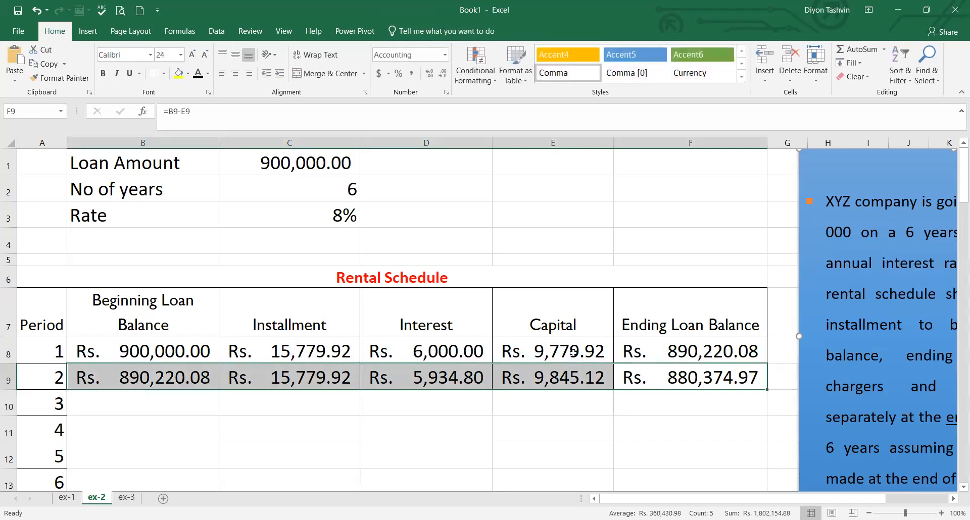
pyautogui.moveTo(768, 391)
pyautogui.mouseDown()
pyautogui.moveTo(767, 485)
pyautogui.moveTo(745, 469)
pyautogui.mouseUp()
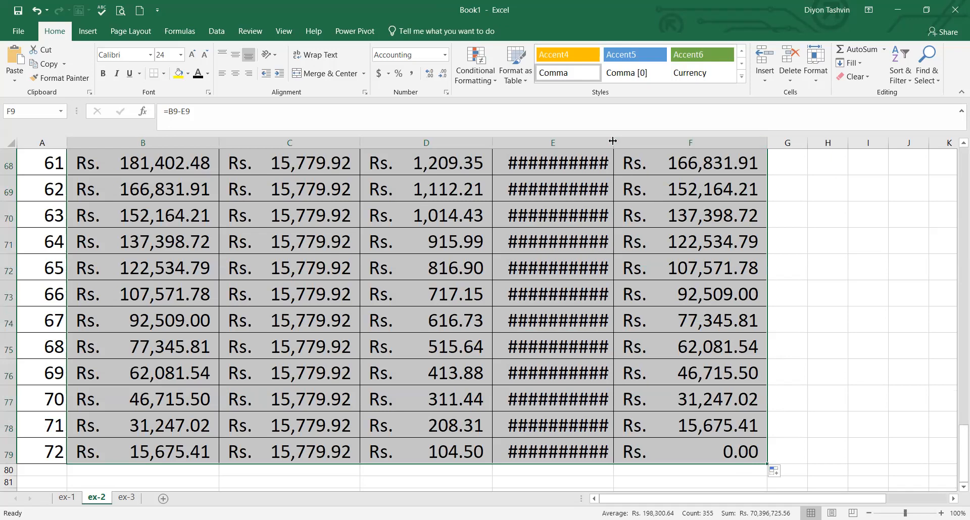
pyautogui.moveTo(635, 141); pyautogui.dragTo(637, 140)
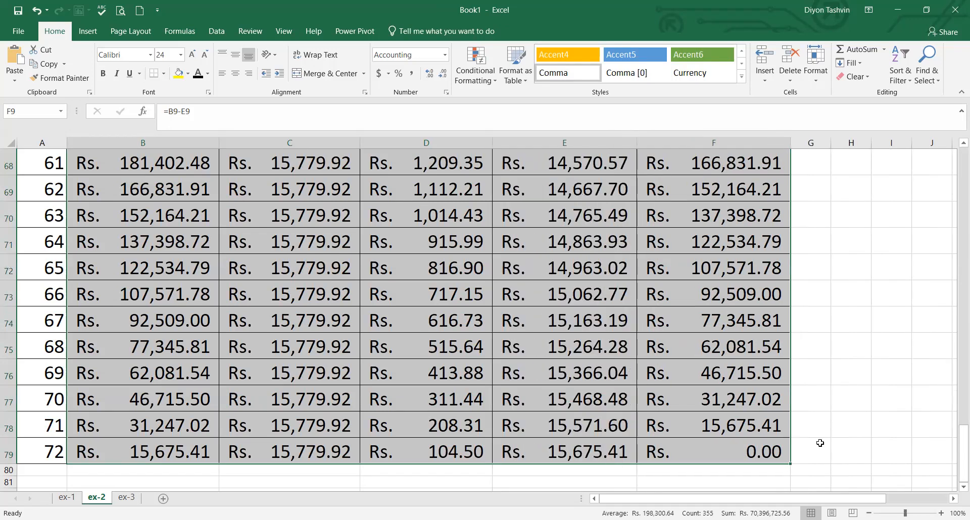
# Step: Highlight the final ending loan balance in F79 with the Accent4 cell style, black font colour and font size 24
pyautogui.click(753, 452)
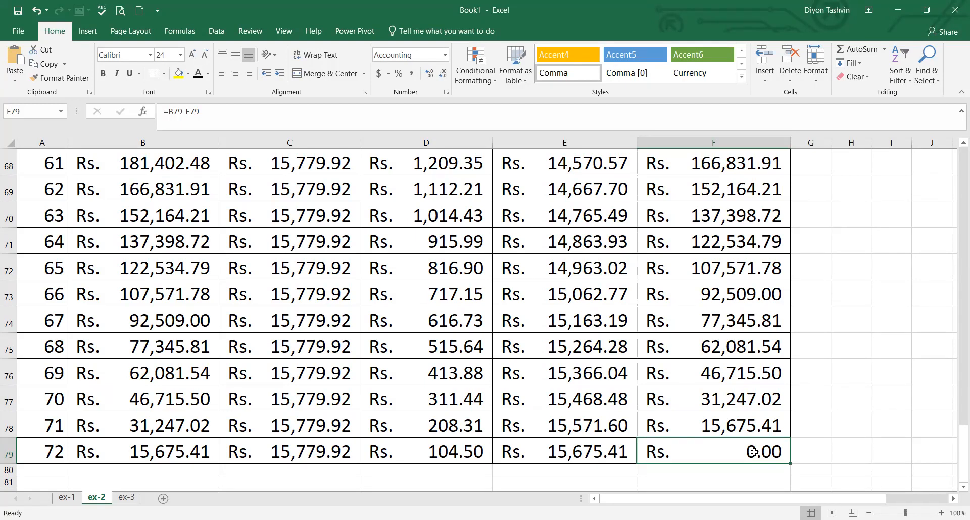
pyautogui.click(569, 53)
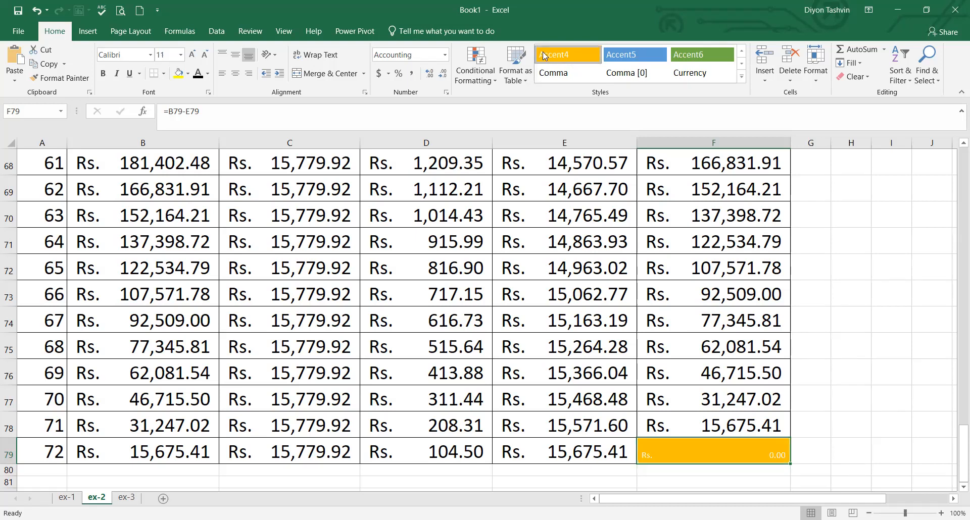
pyautogui.click(197, 74)
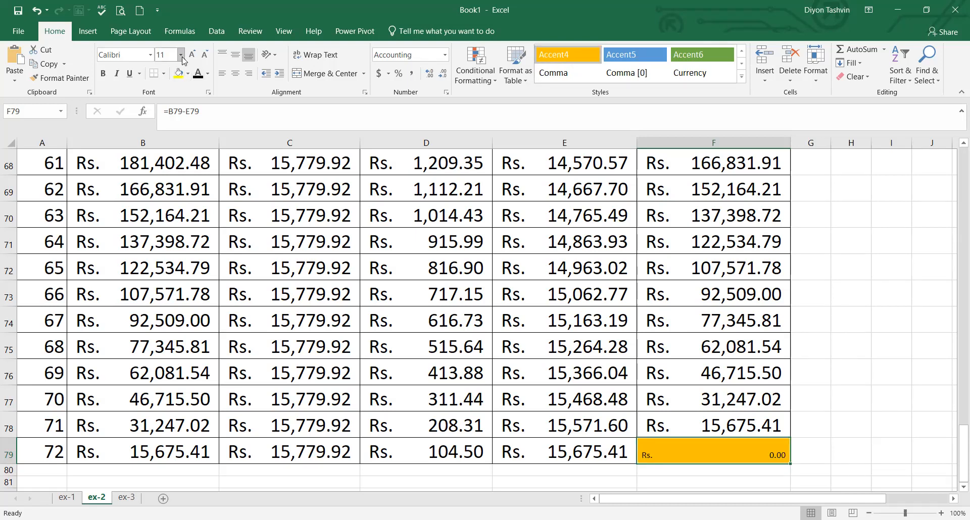
pyautogui.click(193, 59)
pyautogui.click(193, 58)
pyautogui.click(193, 59)
pyautogui.click(192, 58)
pyautogui.click(192, 59)
pyautogui.click(193, 59)
pyautogui.click(192, 59)
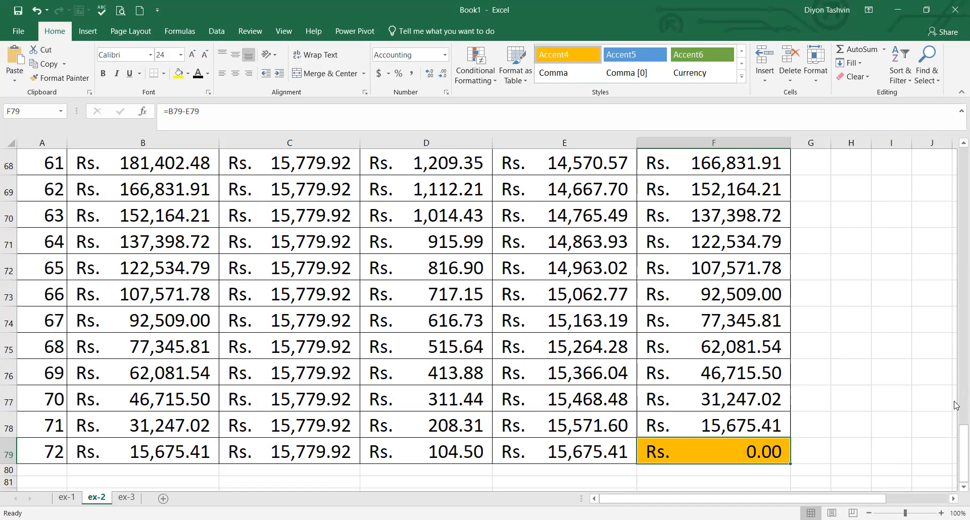
# Step: Examine how the Interest amounts change from period 1 down the rental schedule
pyautogui.moveTo(957, 419); pyautogui.dragTo(955, 167)
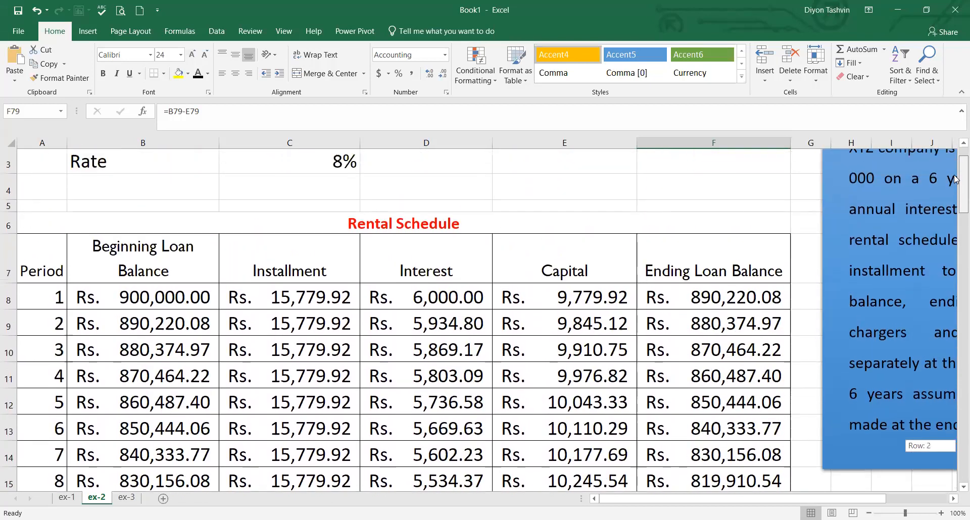
pyautogui.moveTo(447, 303); pyautogui.dragTo(452, 451)
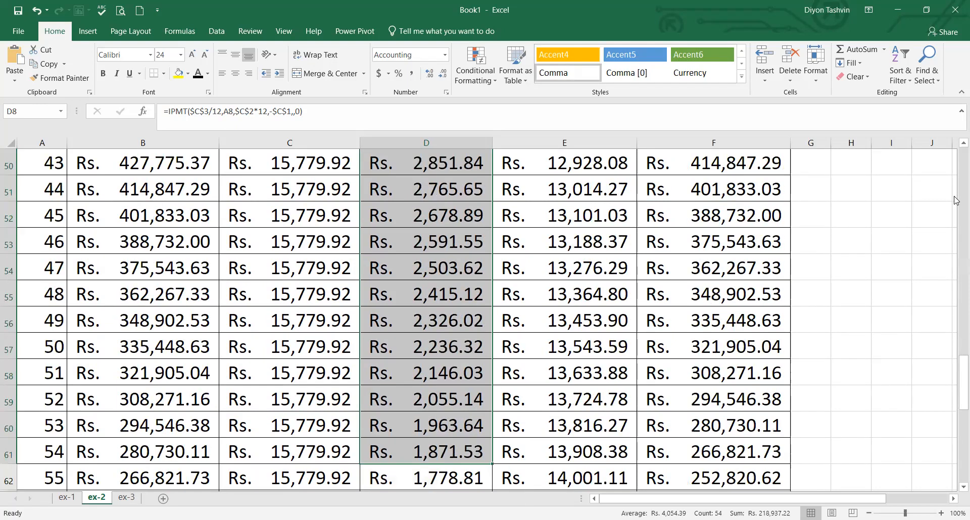
pyautogui.moveTo(955, 389); pyautogui.dragTo(957, 166)
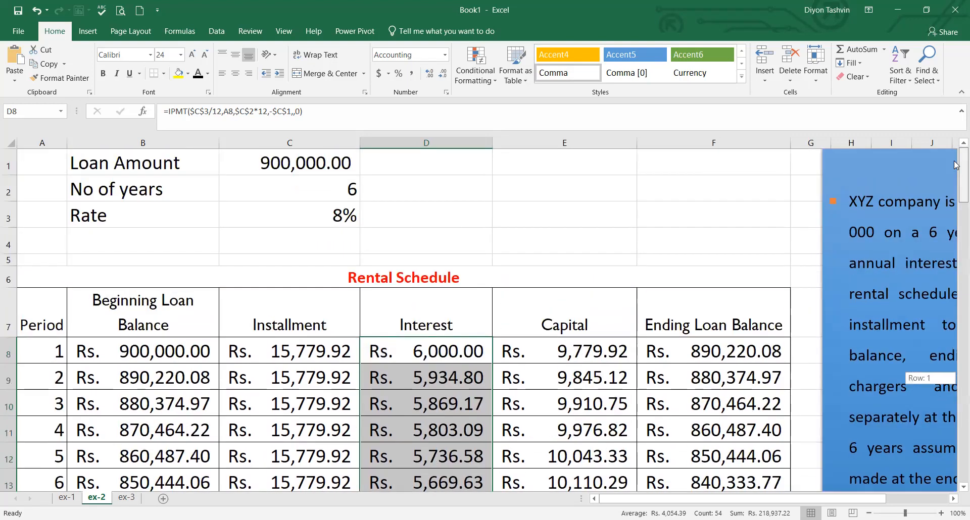
# Step: Check the PPMT formula in E8 and examine how the Capital amounts change down the schedule
pyautogui.click(580, 353)
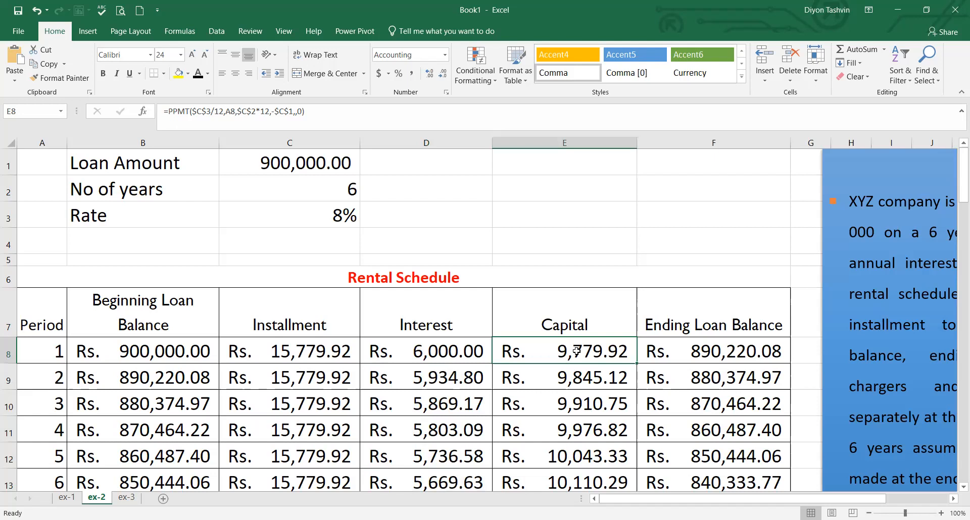
pyautogui.moveTo(577, 350); pyautogui.dragTo(589, 464)
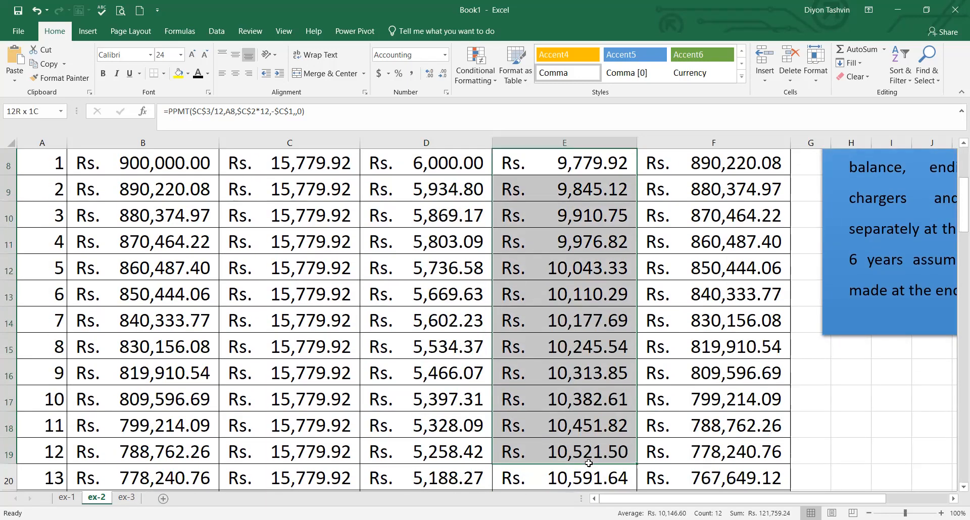
pyautogui.moveTo(589, 463)
pyautogui.mouseDown()
pyautogui.moveTo(590, 478)
pyautogui.moveTo(577, 449)
pyautogui.mouseUp()
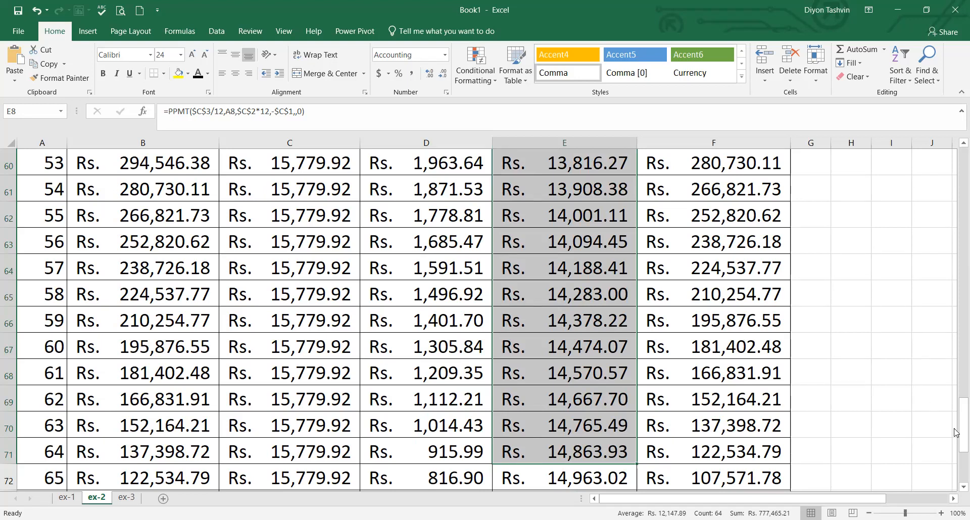
pyautogui.moveTo(963, 427); pyautogui.dragTo(956, 160)
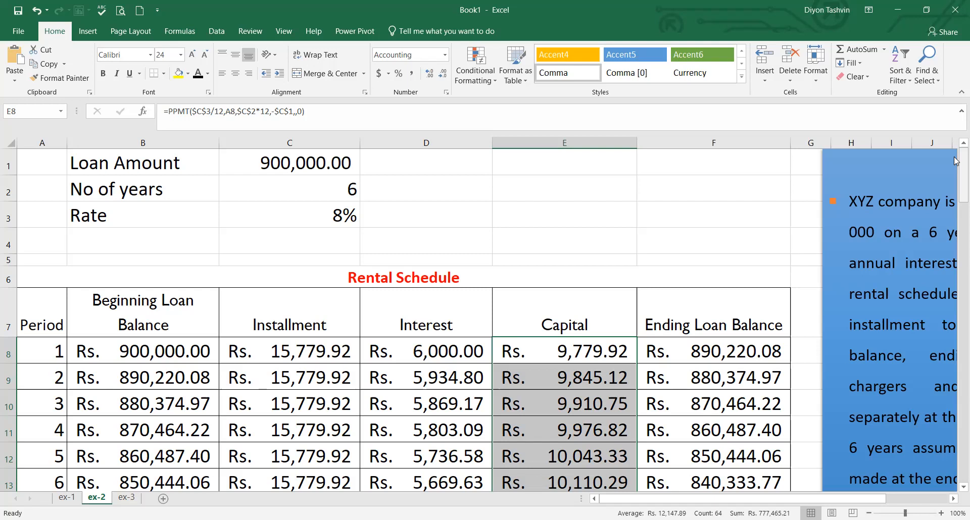
pyautogui.moveTo(955, 189)
pyautogui.mouseDown()
pyautogui.moveTo(955, 223)
pyautogui.moveTo(955, 207)
pyautogui.mouseUp()
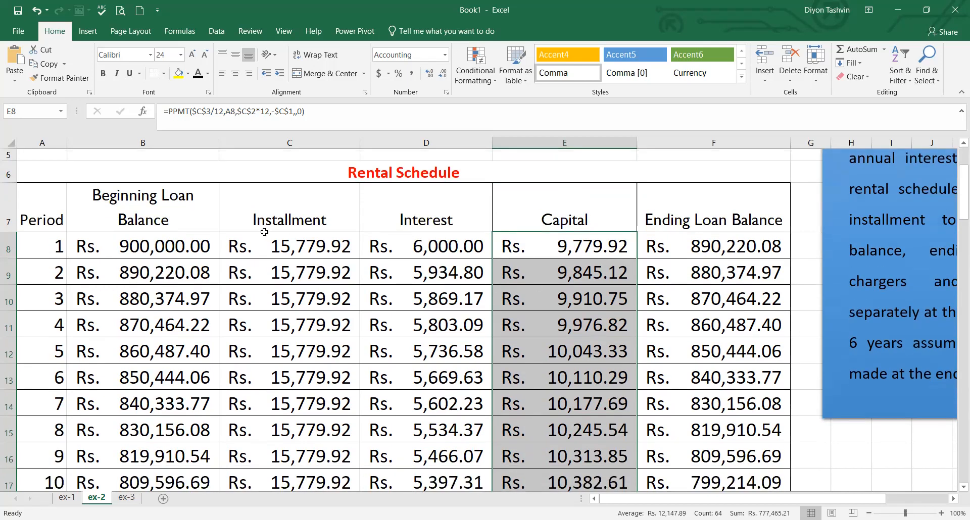
# Step: Insert a 100% stacked line chart from the period numbers in A8:A79 and the interest amounts in D8:D79
pyautogui.moveTo(34, 245); pyautogui.dragTo(42, 459)
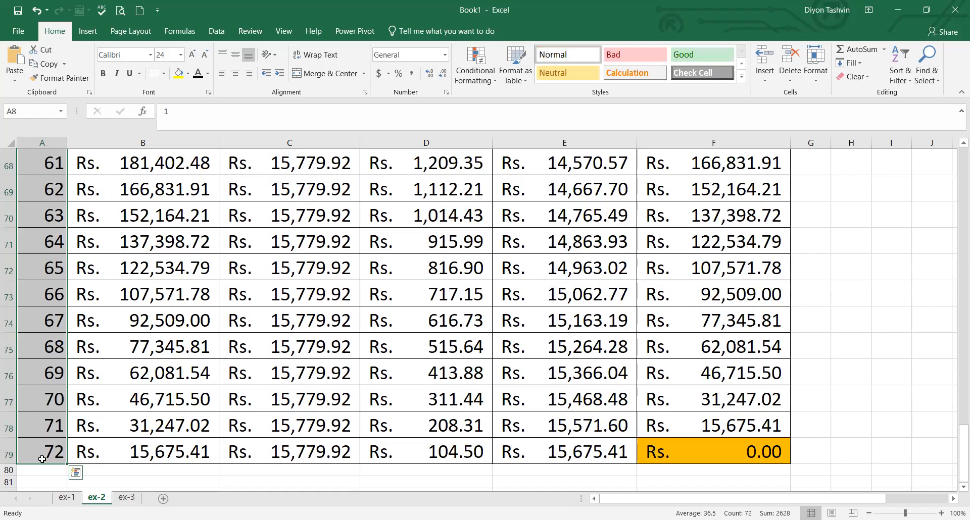
pyautogui.moveTo(420, 454); pyautogui.dragTo(441, 253)
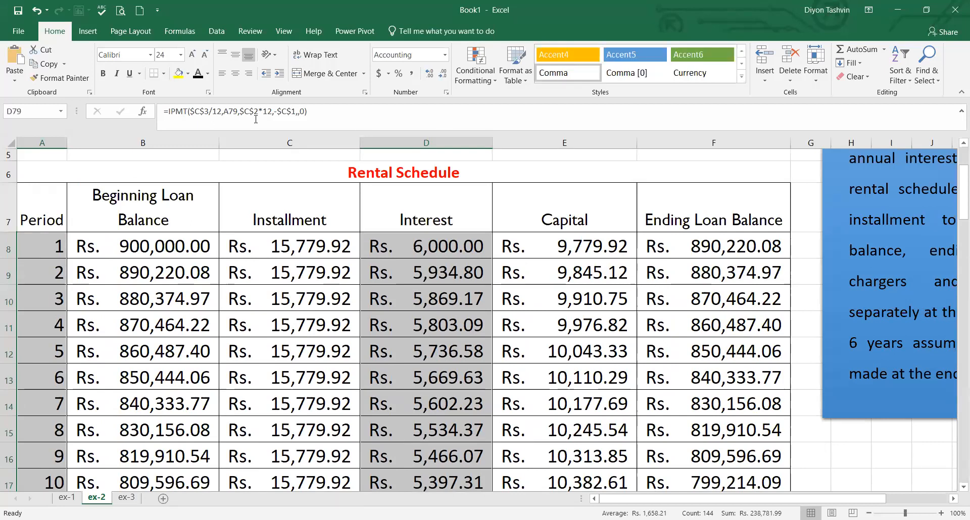
pyautogui.click(86, 32)
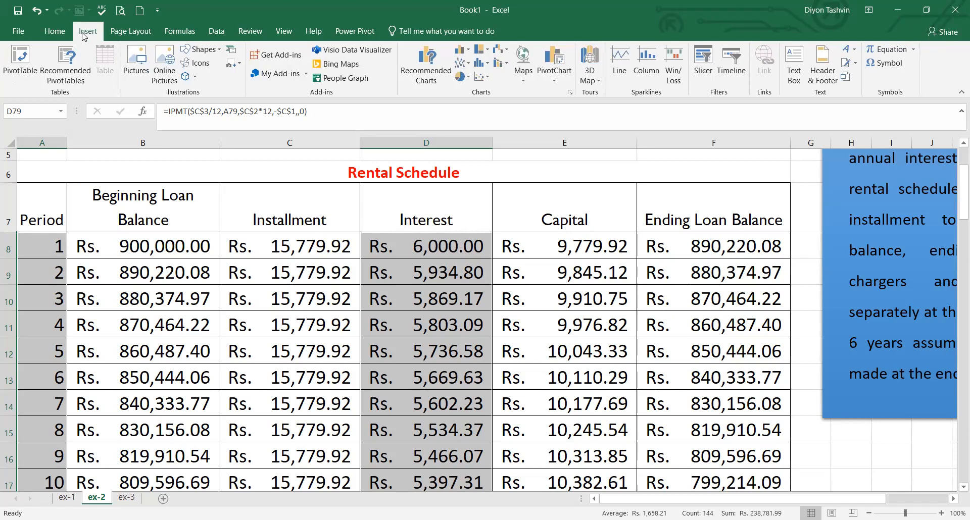
pyautogui.click(467, 61)
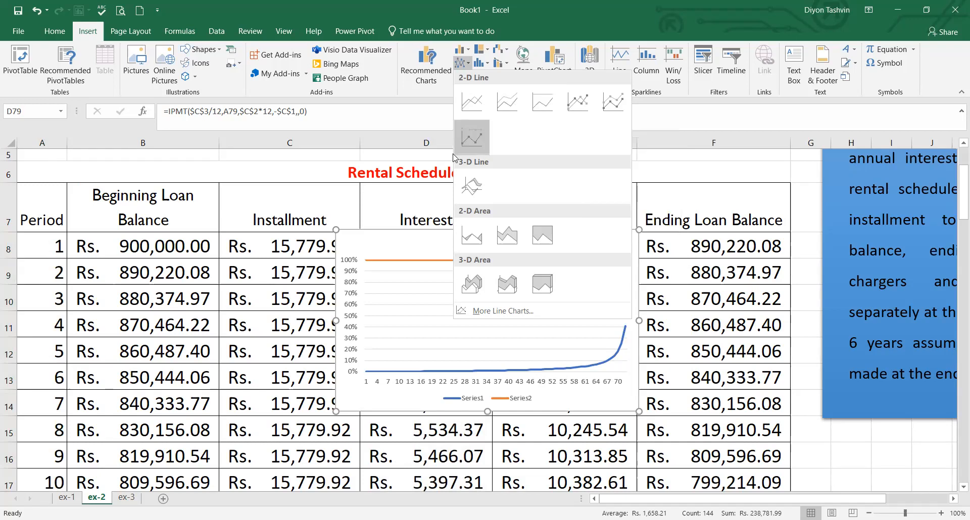
pyautogui.click(546, 107)
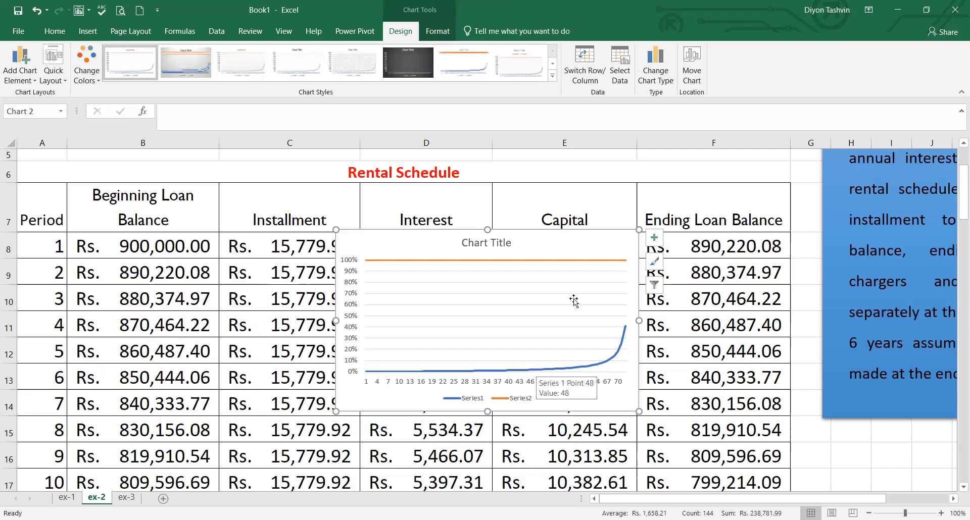
# Step: Try swapping the chart's rows and columns, restore the orientation, and inspect its data source series
pyautogui.click(588, 61)
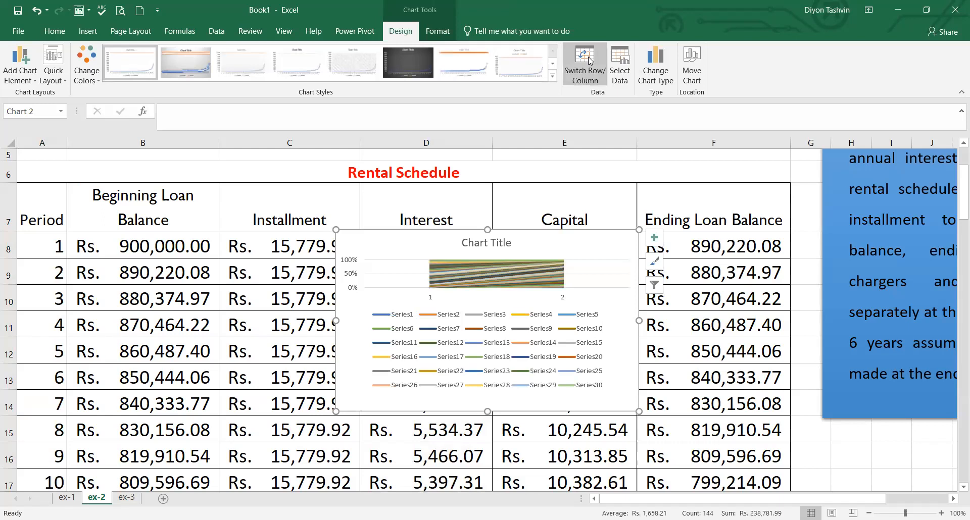
pyautogui.click(588, 61)
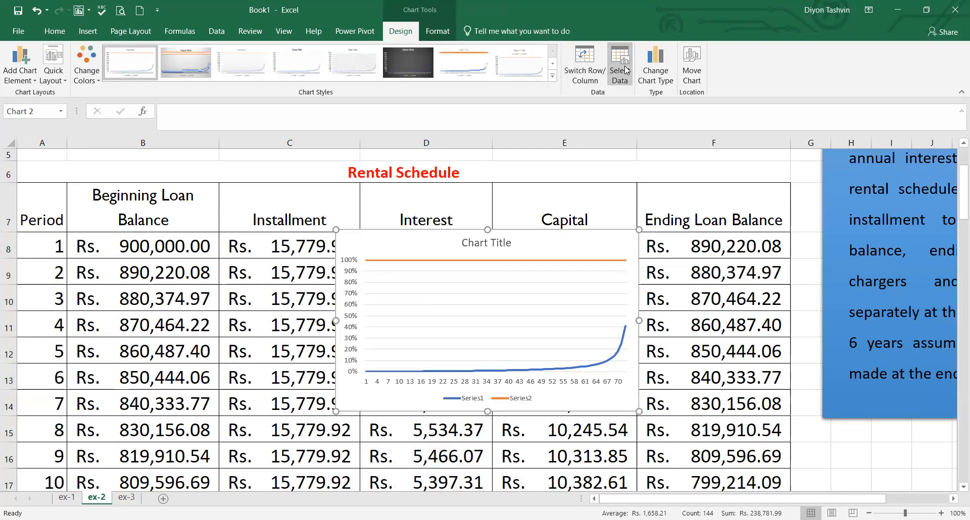
pyautogui.click(622, 65)
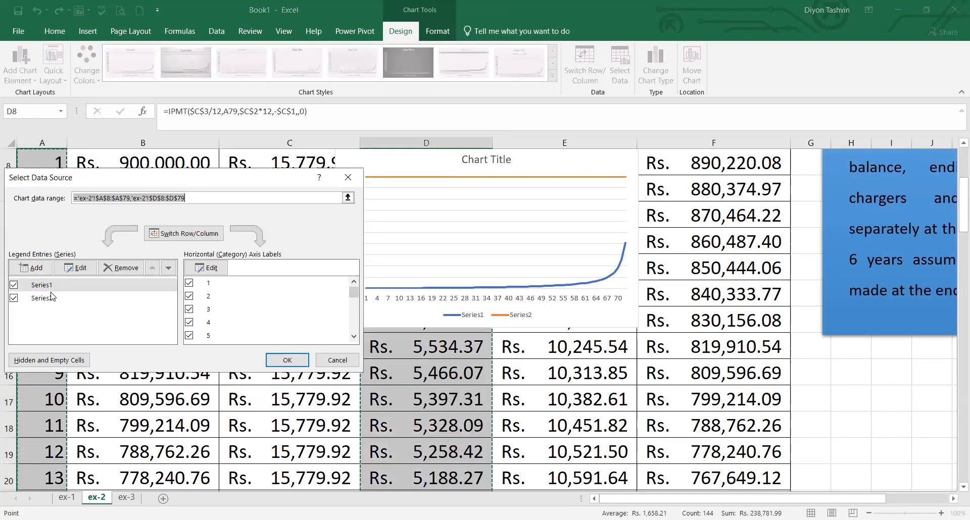
pyautogui.click(287, 360)
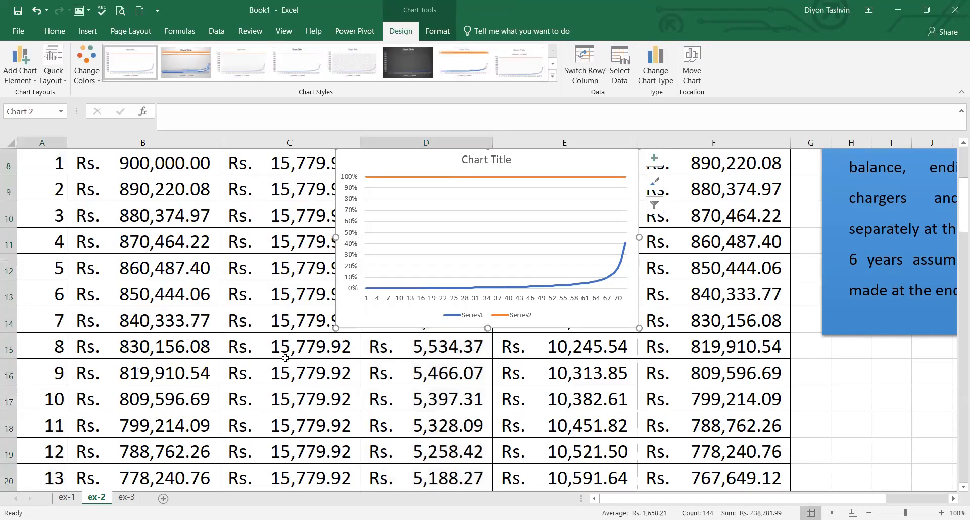
# Step: Try removing the interest series from the chart, undo the removal, and delete the whole chart
pyautogui.click(518, 178)
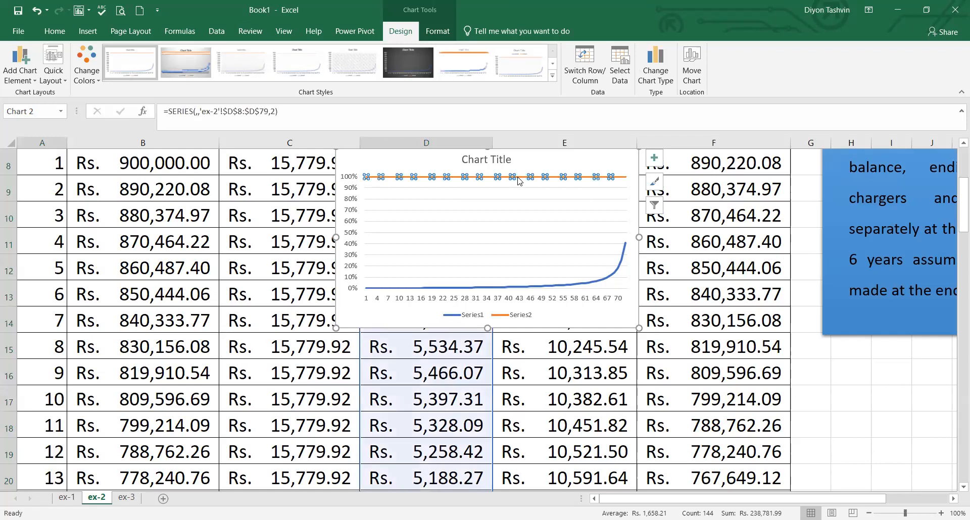
pyautogui.press('Delete')
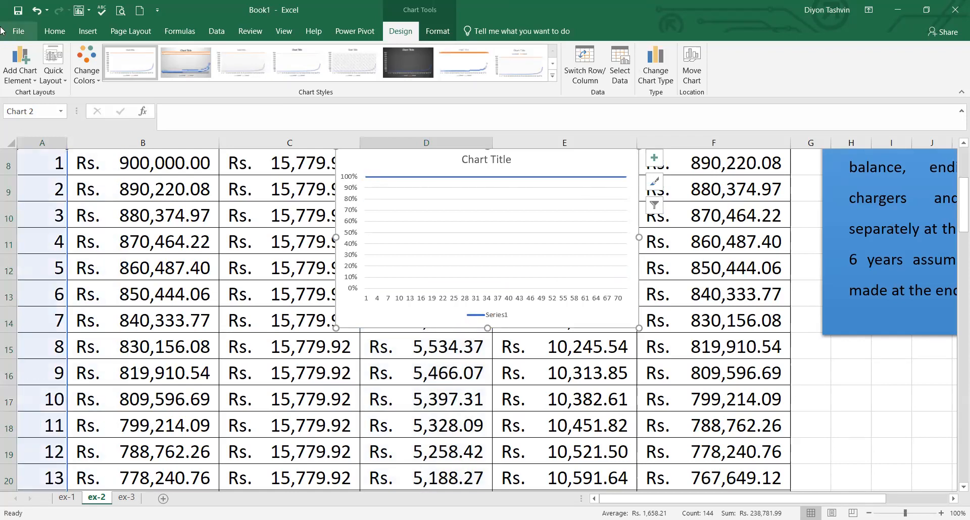
pyautogui.click(36, 11)
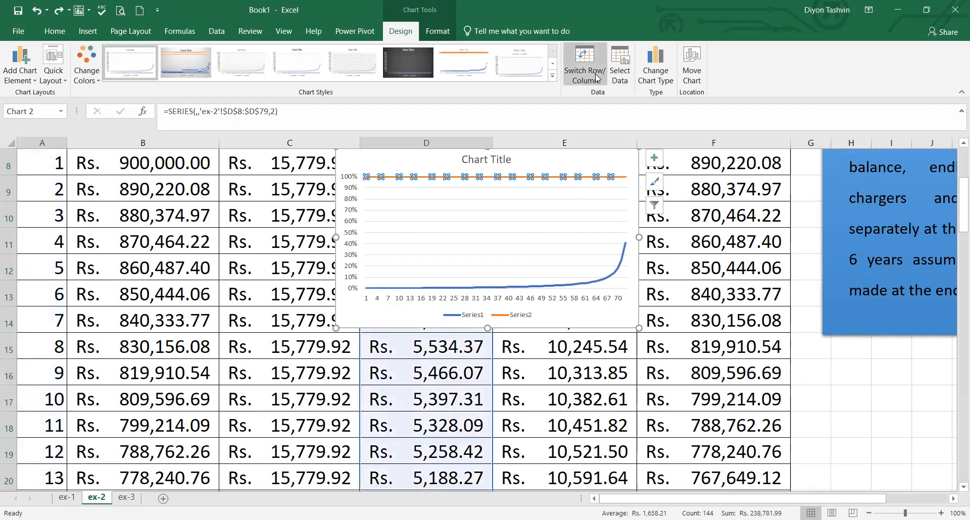
pyautogui.click(550, 167)
pyautogui.press('Delete')
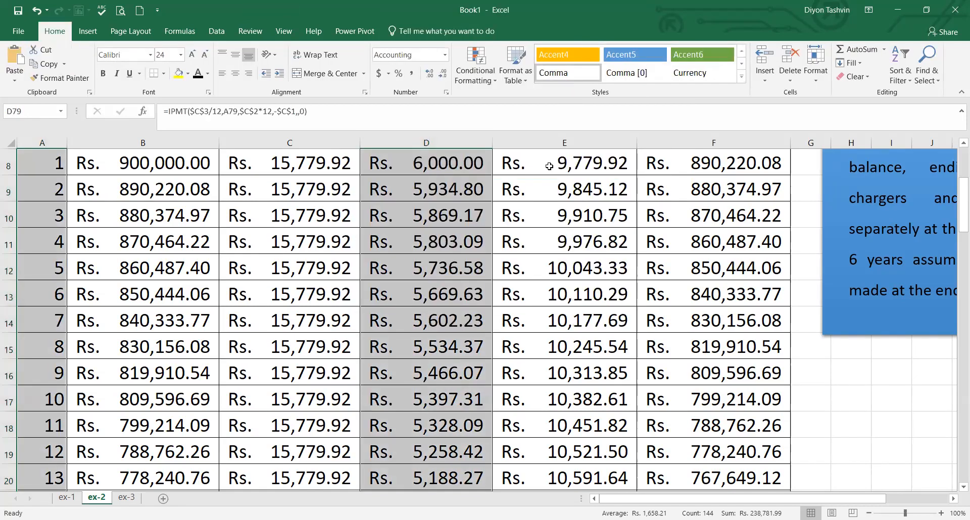
# Step: Insert a 2-D line chart based on the whole Rental Schedule table, starting from its title cell A6
pyautogui.moveTo(955, 199); pyautogui.dragTo(956, 172)
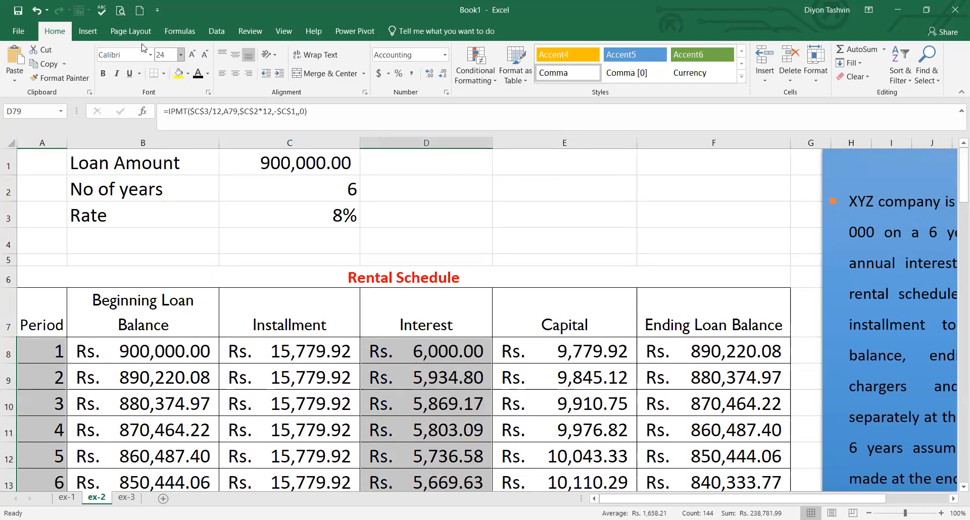
pyautogui.click(87, 34)
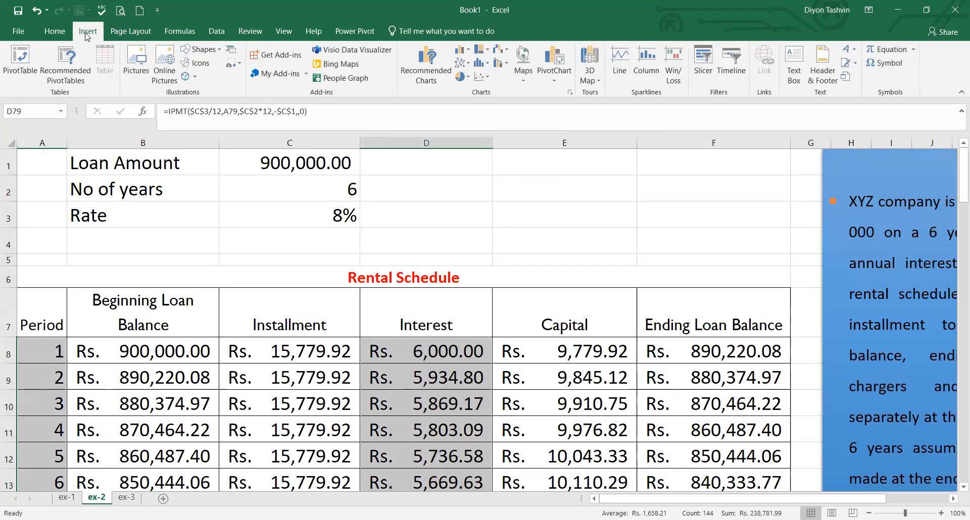
pyautogui.click(277, 271)
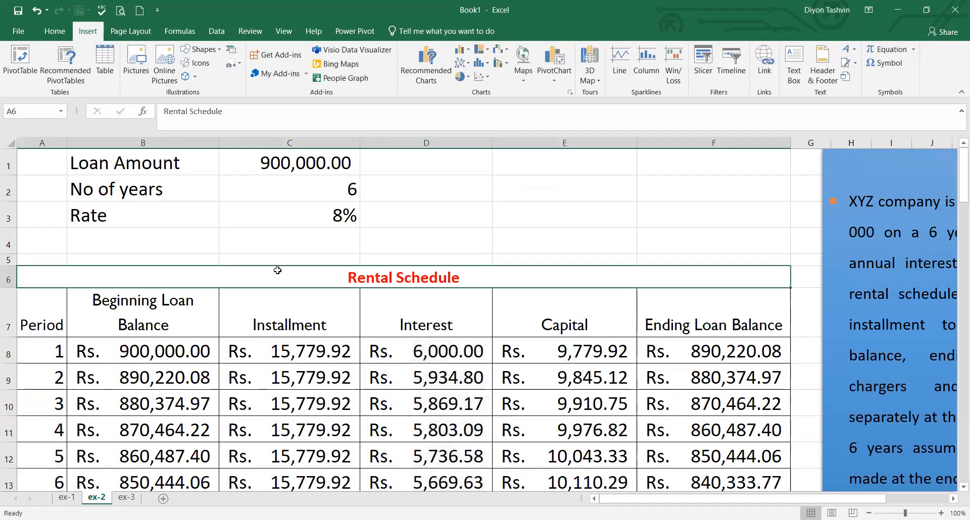
pyautogui.click(469, 64)
pyautogui.click(471, 102)
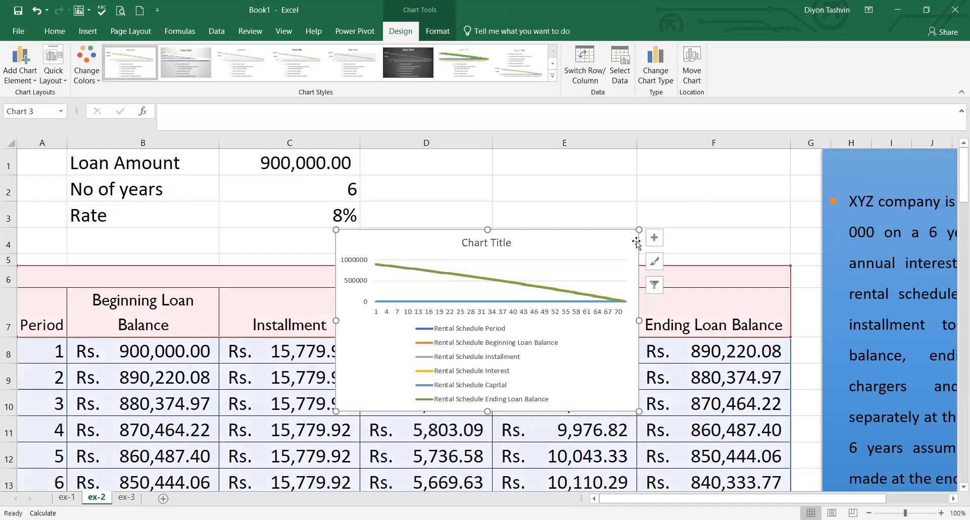
# Step: Remove the legend from the full-schedule line chart, and delete the chart from the sheet
pyautogui.click(588, 192)
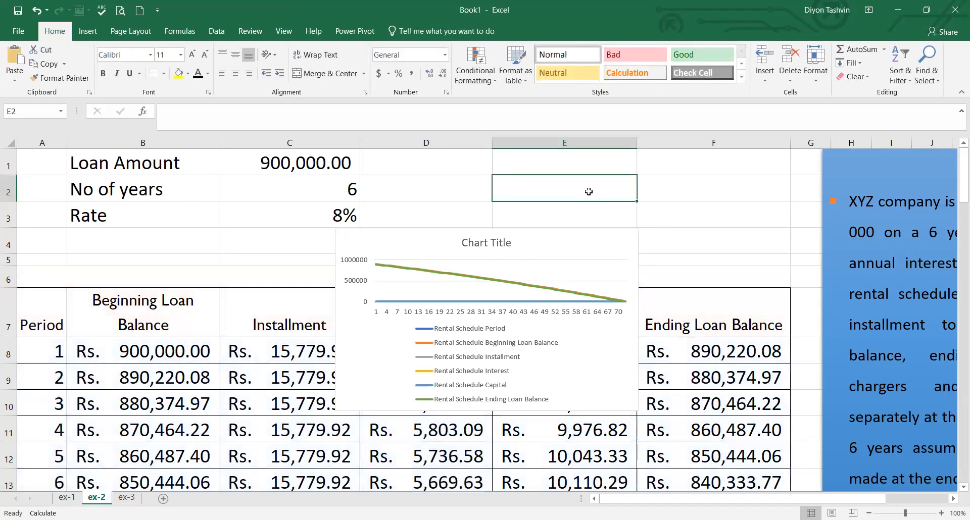
pyautogui.click(507, 331)
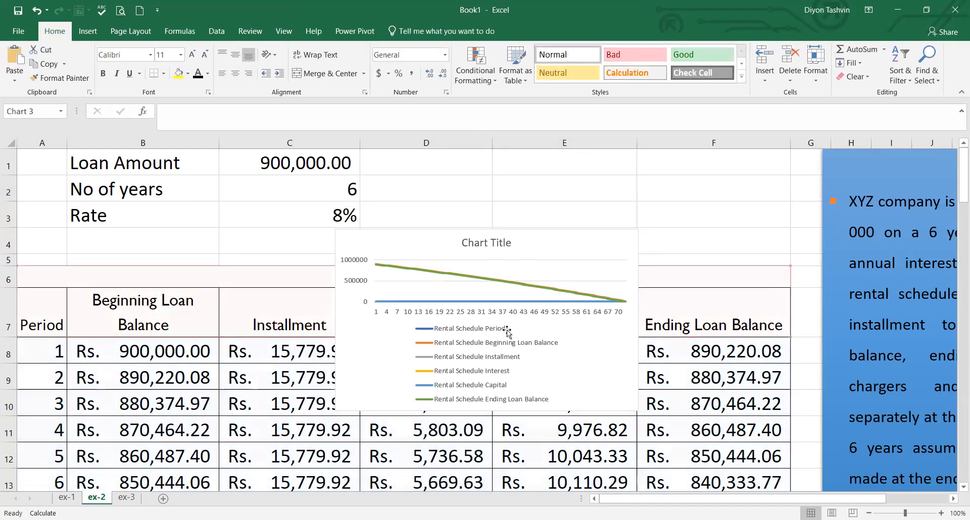
pyautogui.click(555, 284)
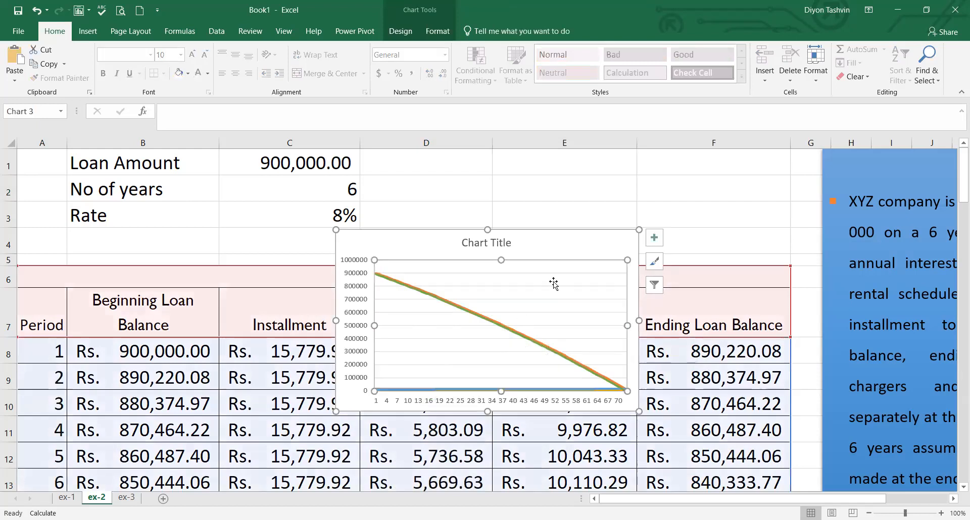
pyautogui.click(557, 243)
pyautogui.press('Delete')
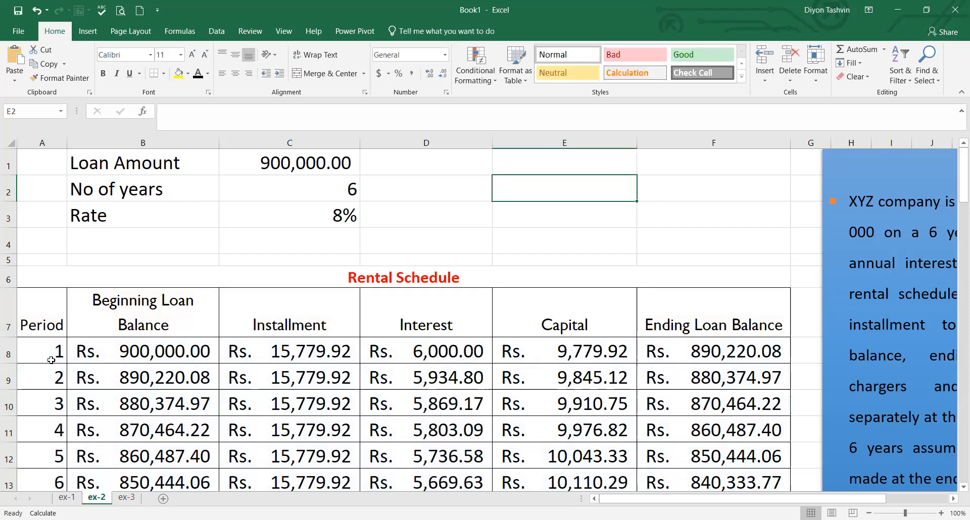
# Step: Insert a 2-D line chart from the Period and Interest columns including headers, A7:A79 and D7:D79
pyautogui.moveTo(41, 306); pyautogui.dragTo(61, 457)
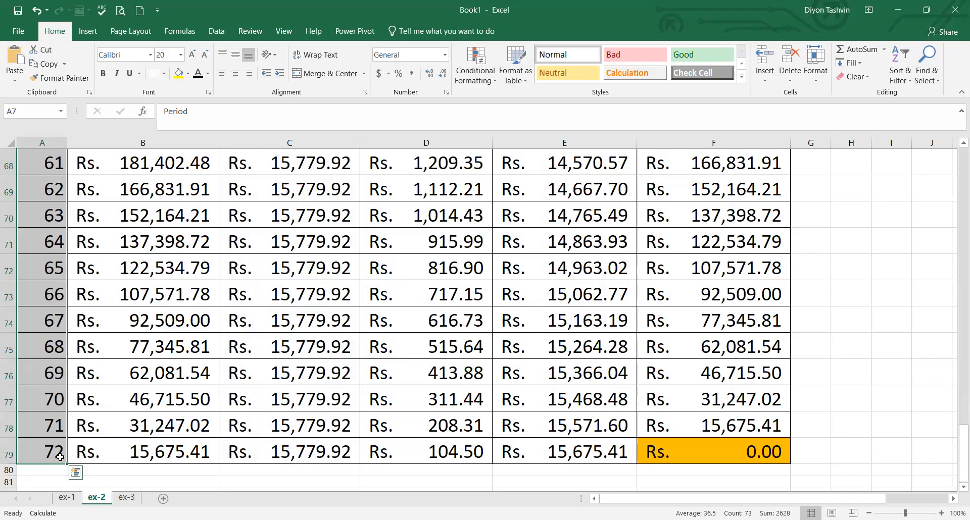
pyautogui.moveTo(460, 457); pyautogui.dragTo(458, 212)
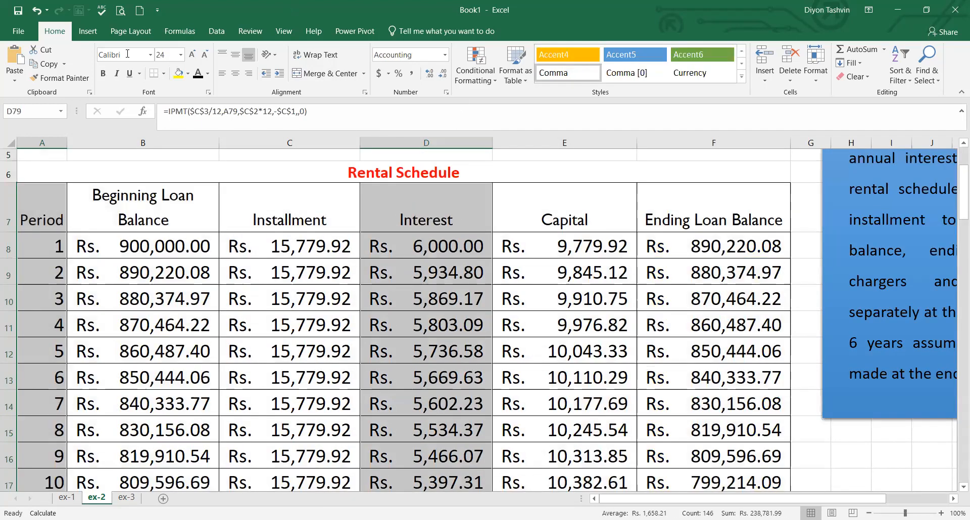
pyautogui.click(88, 31)
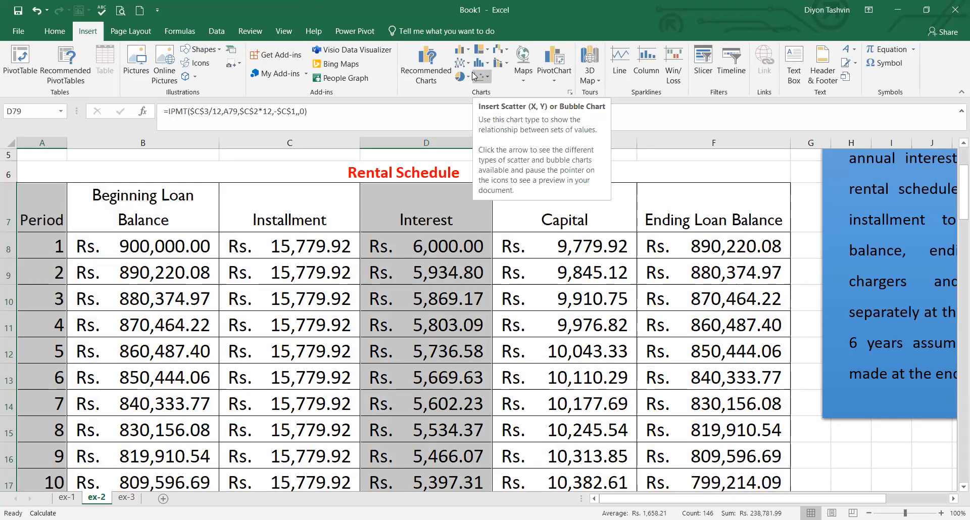
pyautogui.click(463, 65)
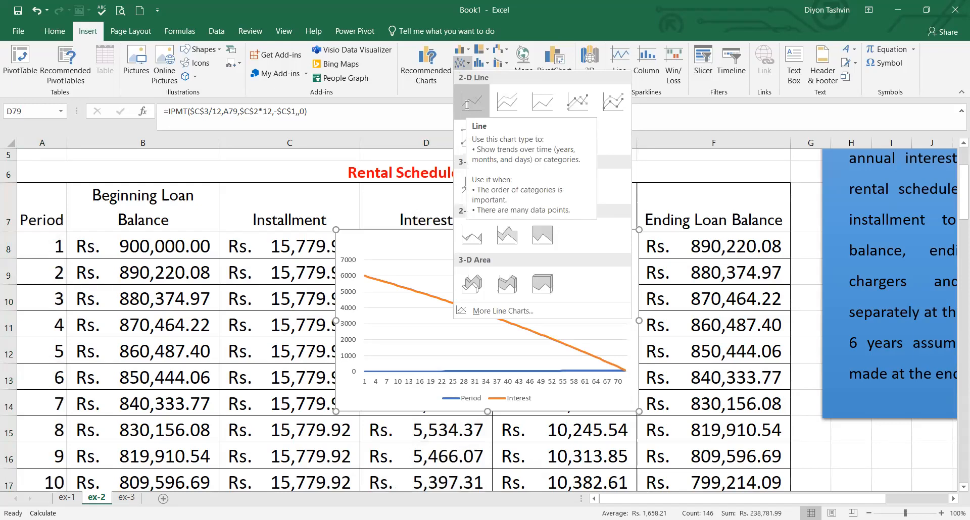
pyautogui.click(467, 105)
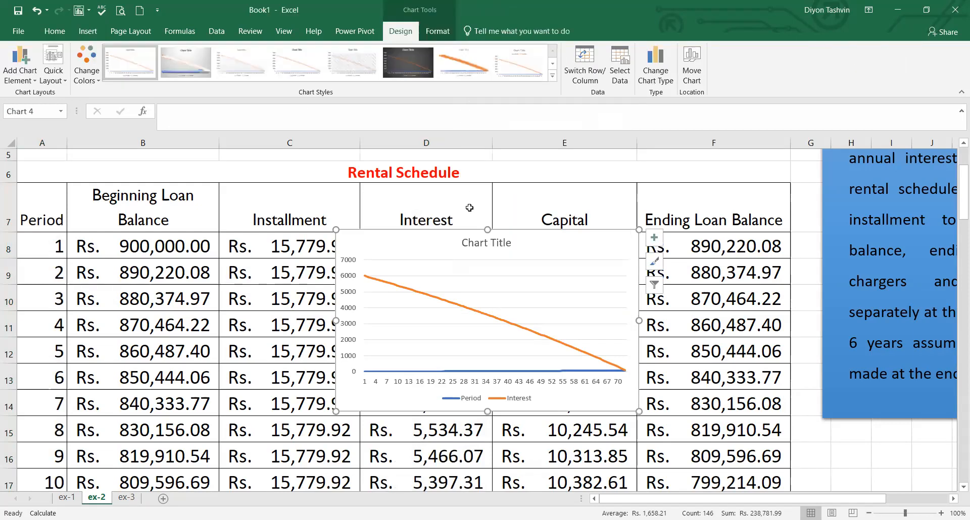
# Step: Remove the Period series from the line chart's data source, keeping only the Interest series
pyautogui.click(620, 80)
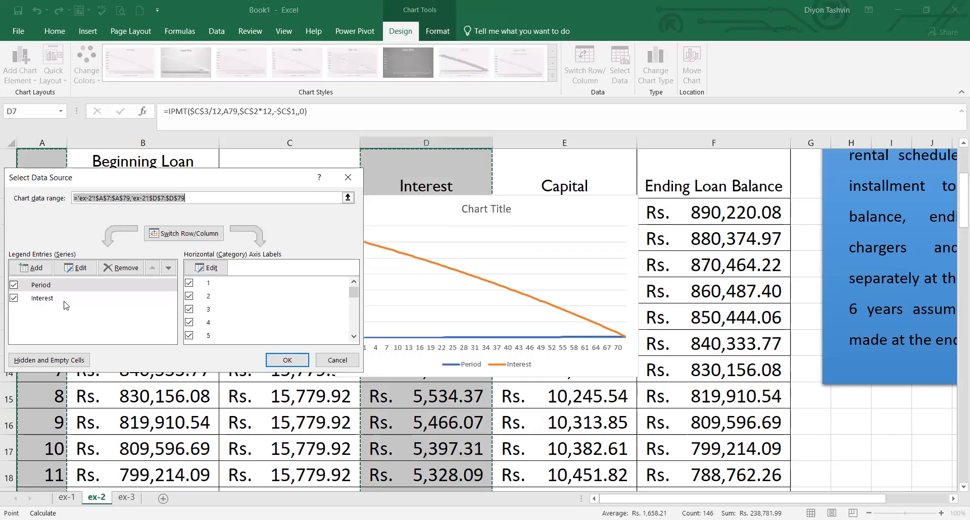
pyautogui.click(57, 298)
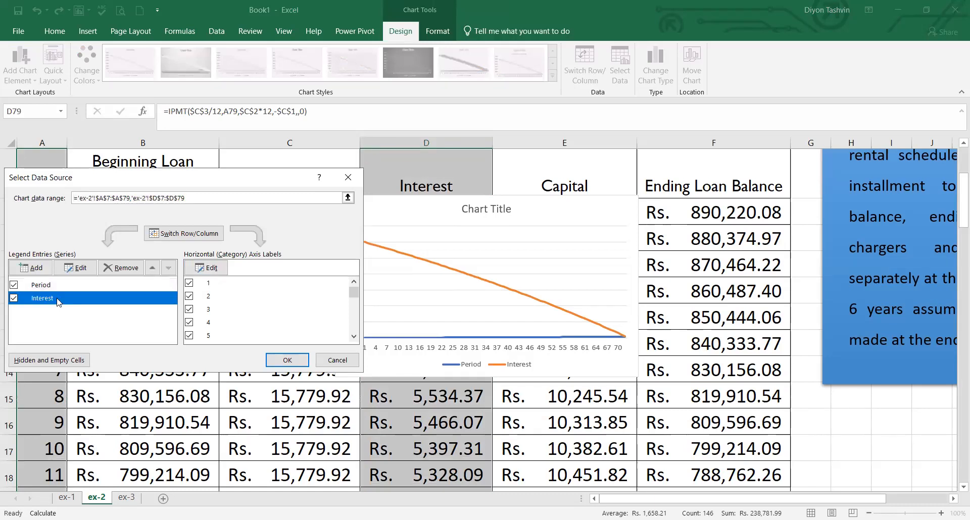
pyautogui.click(43, 286)
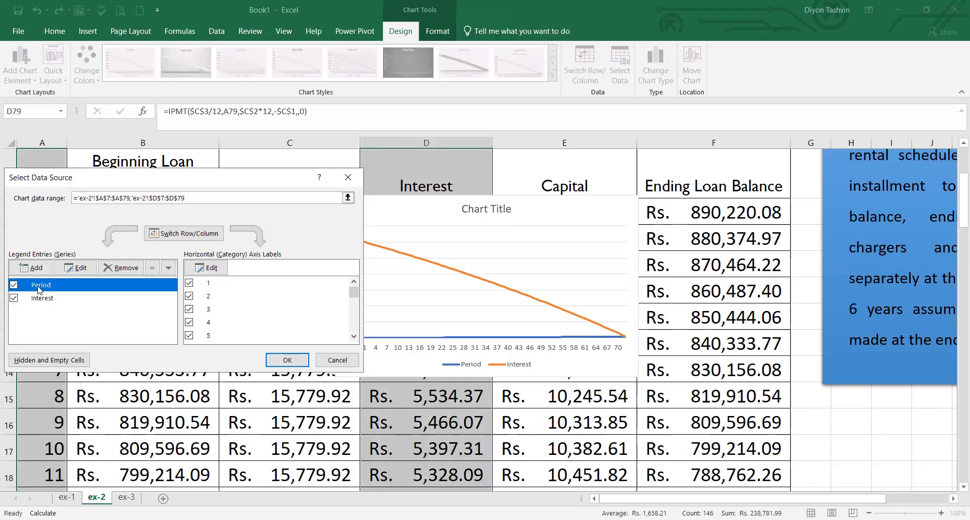
pyautogui.click(127, 270)
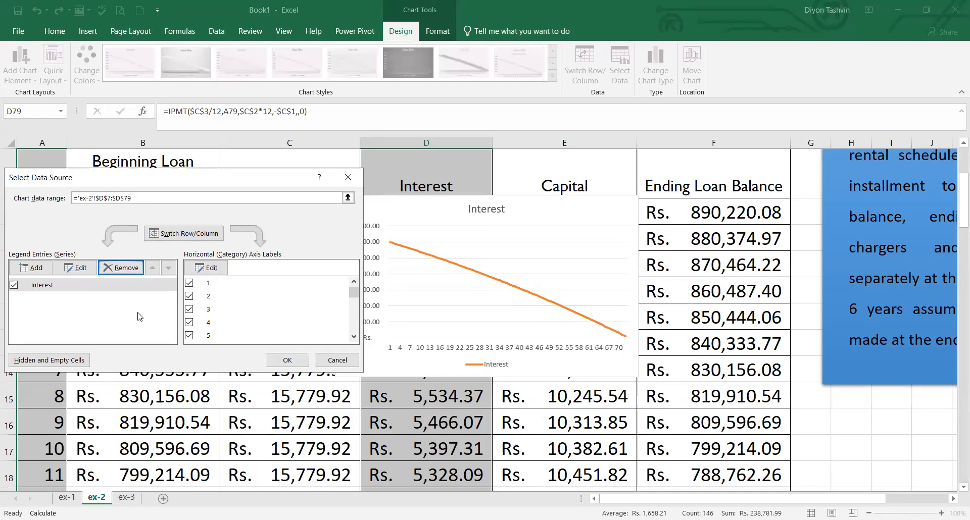
pyautogui.click(288, 361)
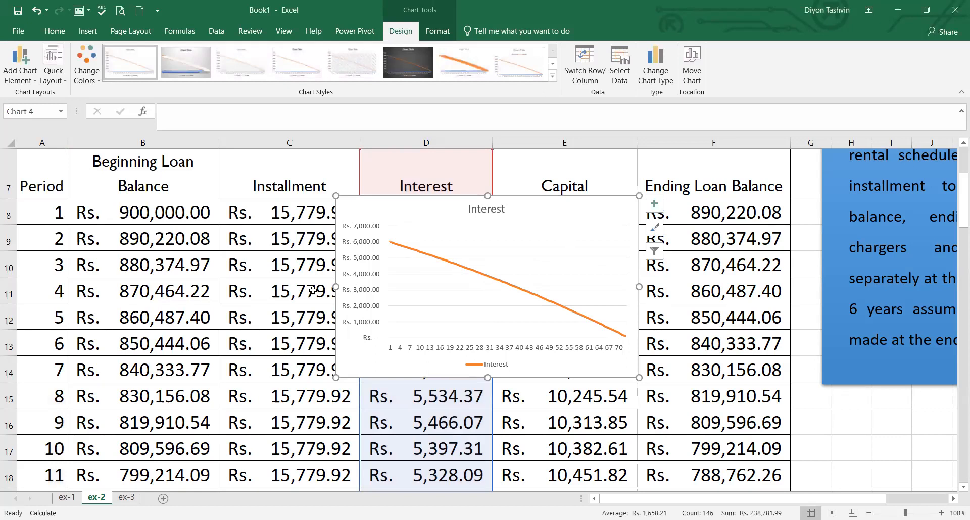
# Step: Enlarge the interest chart over columns B to D and increase its vertical axis labels to font size 11
pyautogui.moveTo(335, 378); pyautogui.dragTo(144, 468)
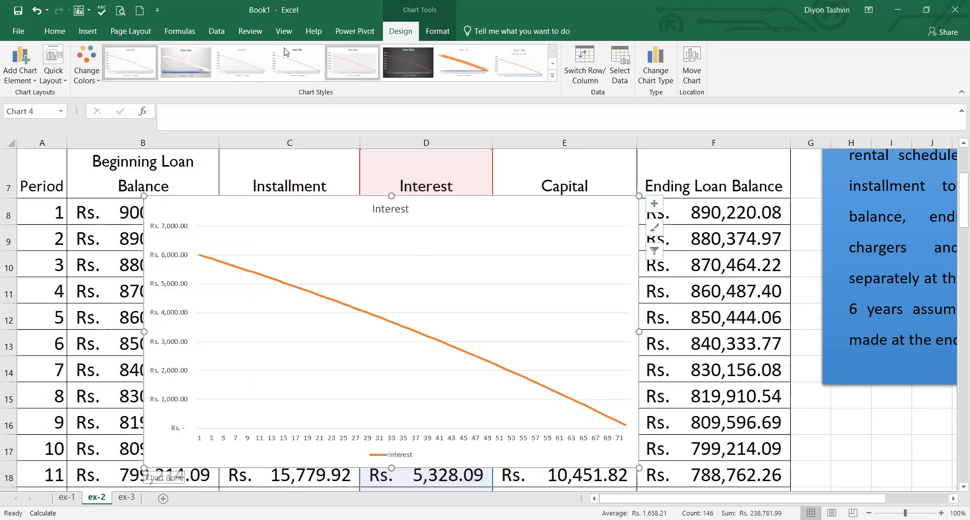
pyautogui.click(53, 29)
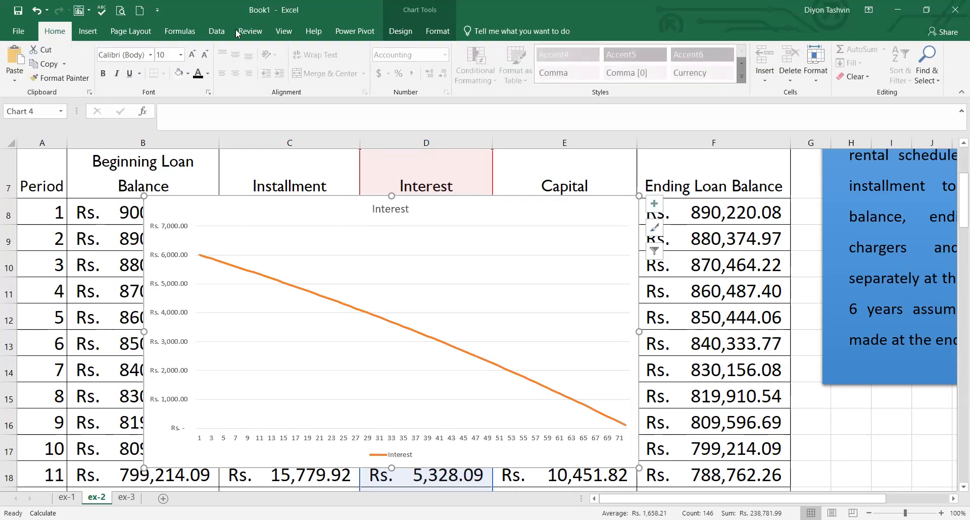
pyautogui.click(183, 234)
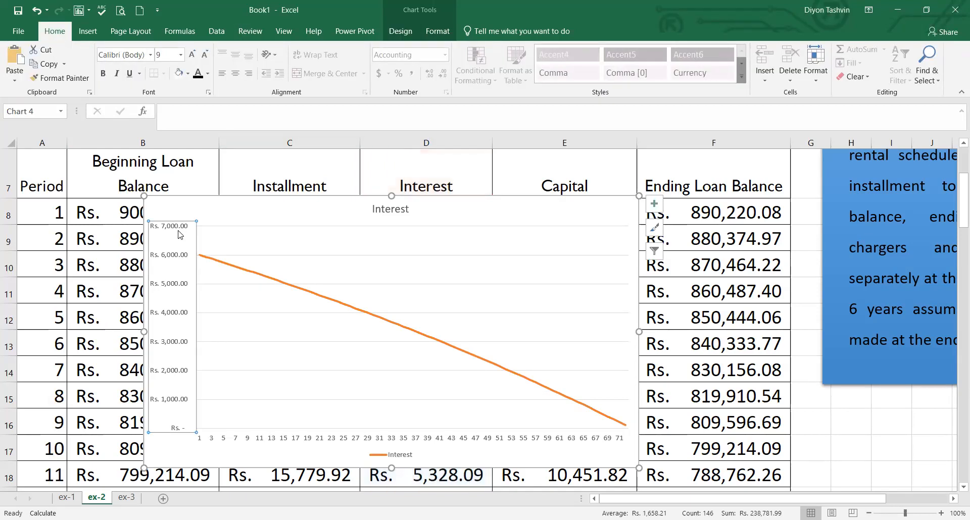
pyautogui.click(192, 55)
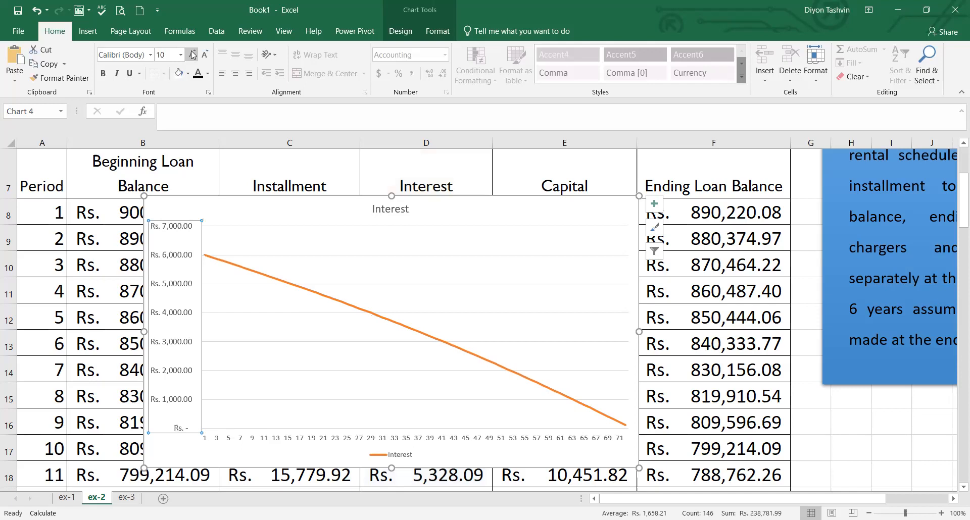
pyautogui.click(192, 55)
pyautogui.click(192, 54)
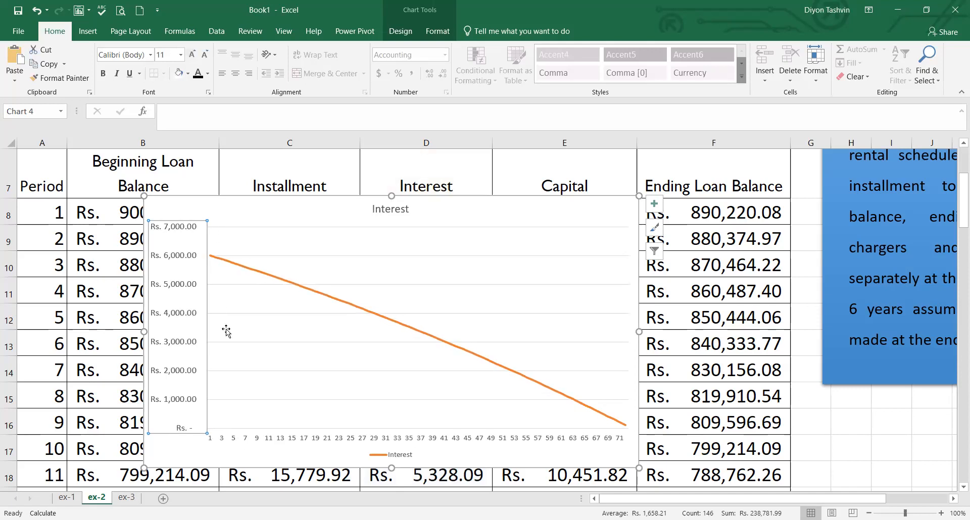
# Step: Increase the font size of the interest chart's horizontal axis labels to 14
pyautogui.click(244, 438)
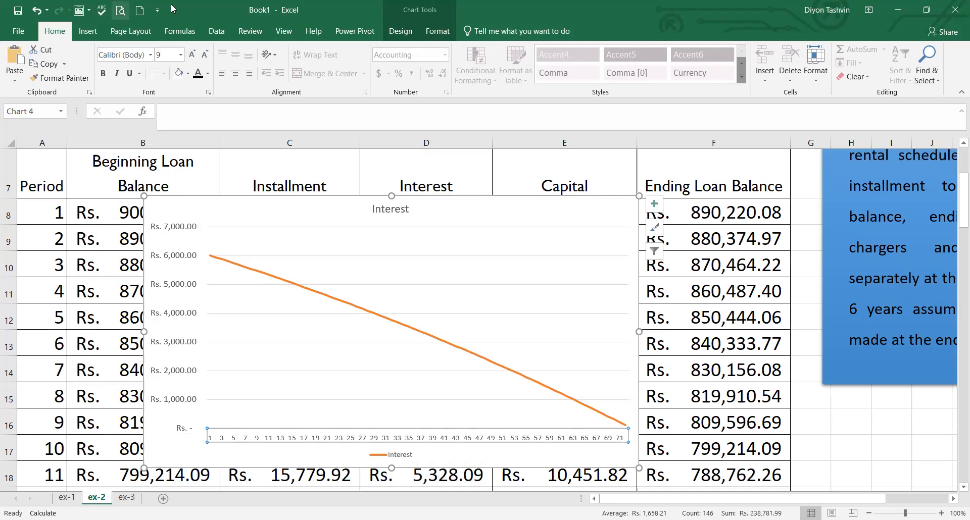
pyautogui.click(191, 56)
pyautogui.click(190, 56)
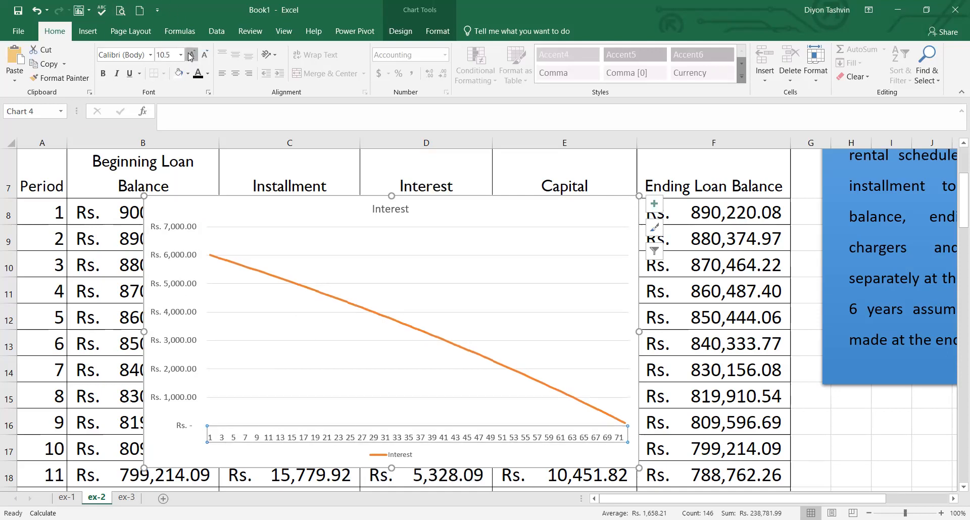
pyautogui.click(190, 55)
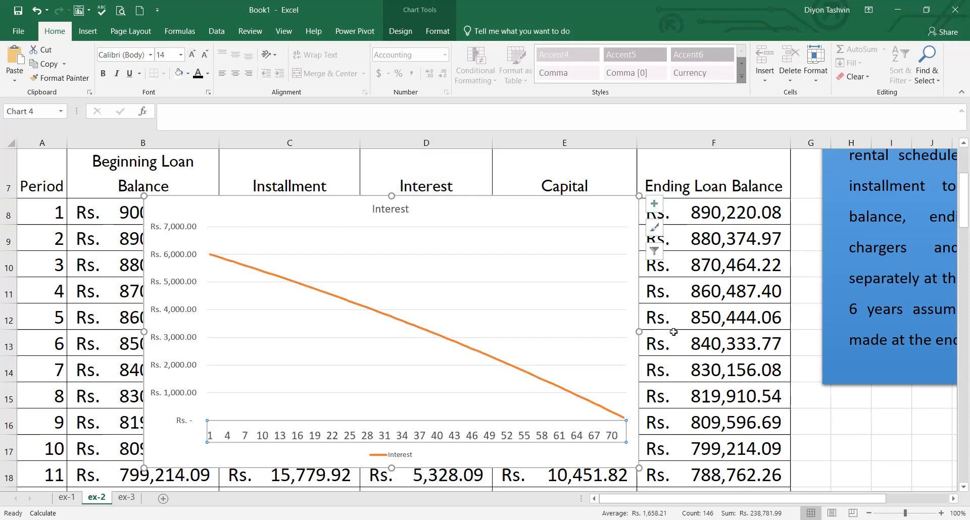
# Step: Widen the interest chart into column F, and deselect it
pyautogui.click(640, 330)
pyautogui.moveTo(640, 329); pyautogui.dragTo(760, 332)
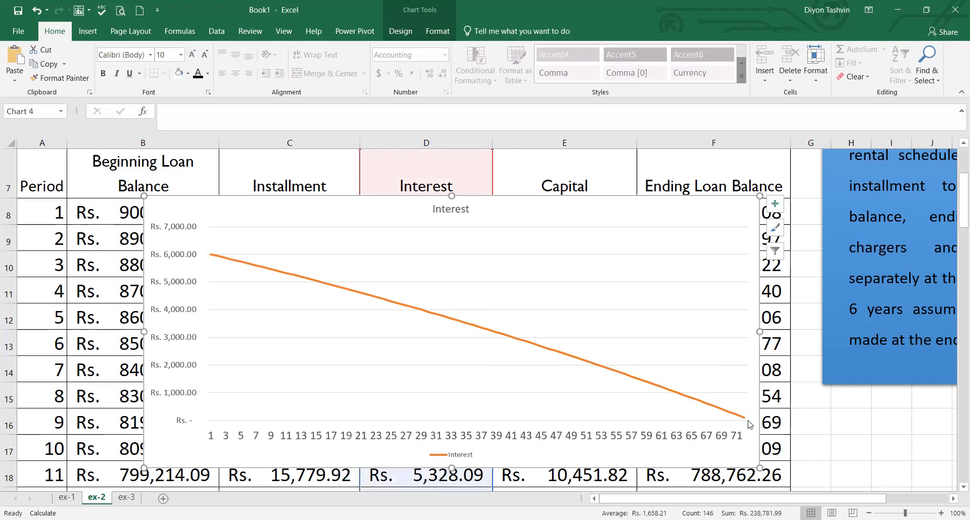
pyautogui.moveTo(747, 423)
pyautogui.click(834, 424)
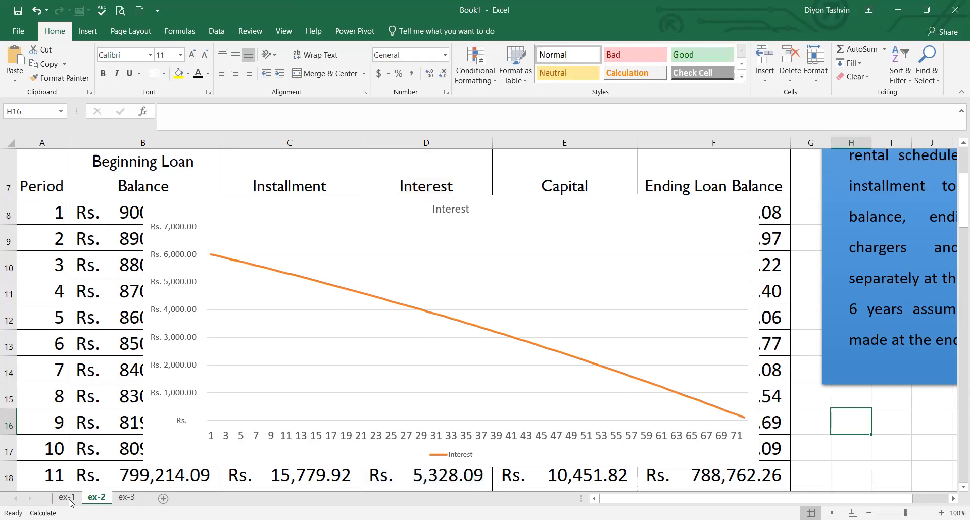
# Step: On sheet ex-3, enter the loan amount 825000 in C1, 5 years in C2 and the rate 8% in C3
pyautogui.click(117, 498)
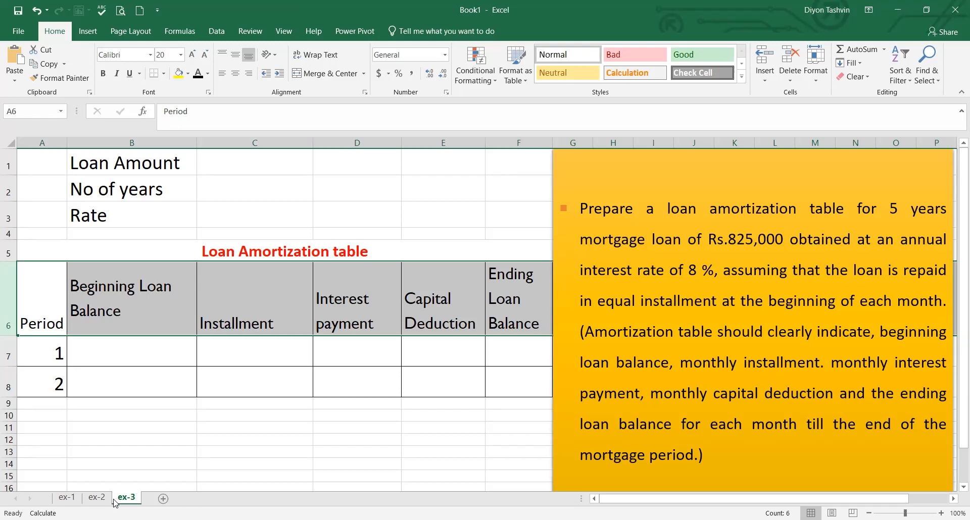
pyautogui.click(265, 196)
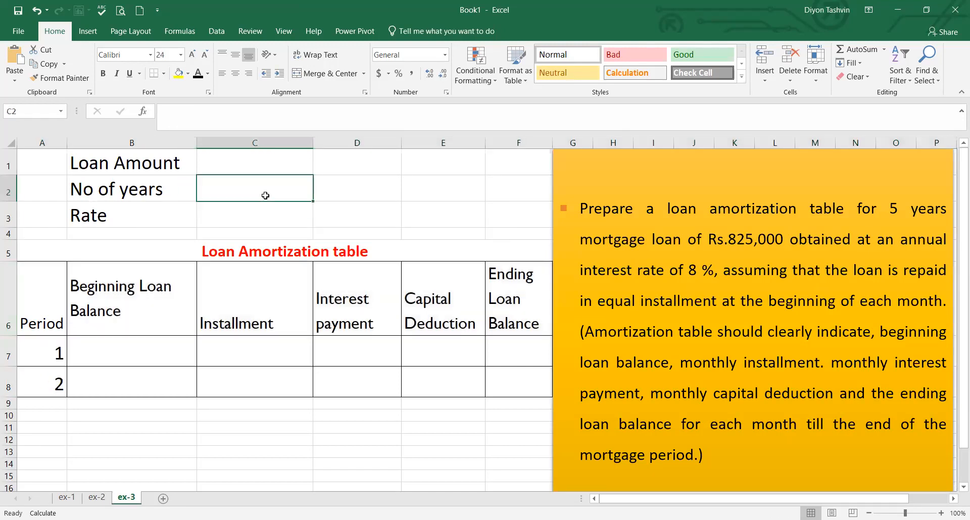
pyautogui.write('5')
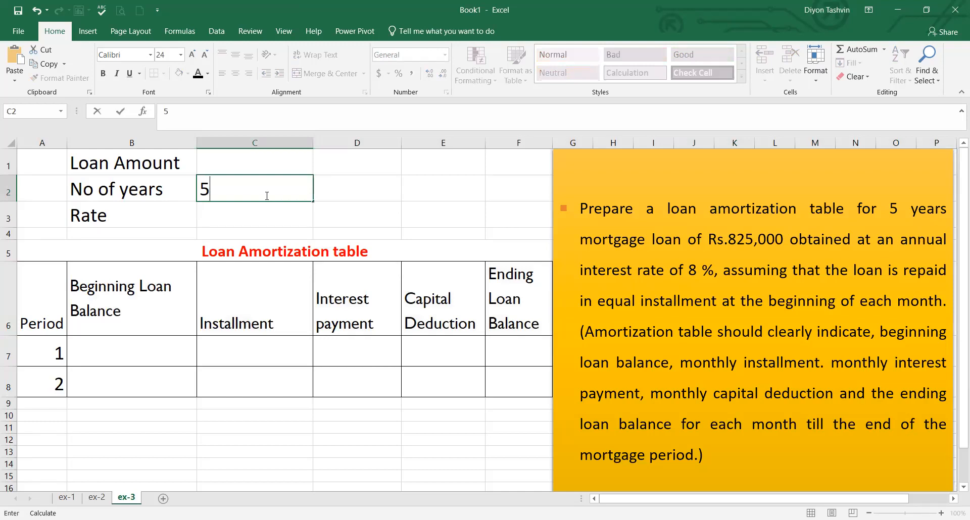
pyautogui.click(275, 162)
pyautogui.write('8')
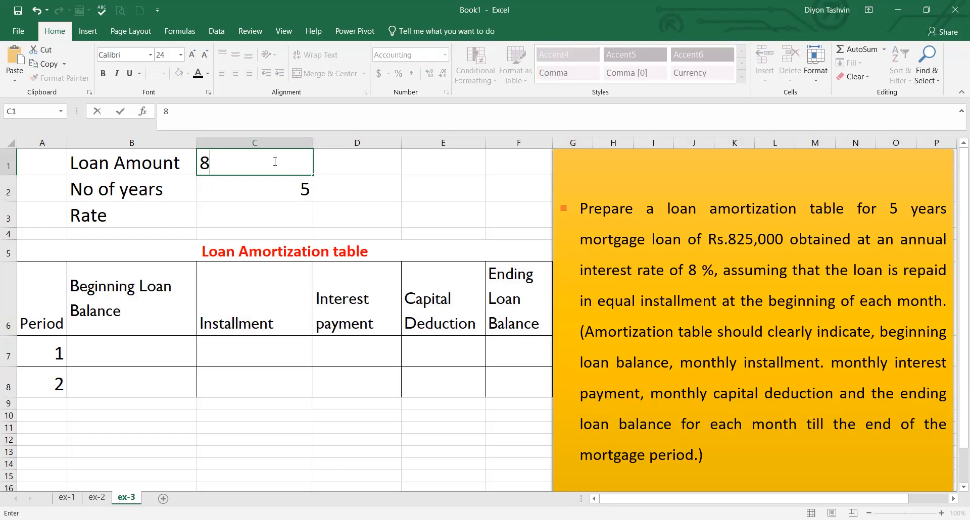
pyautogui.write('25000')
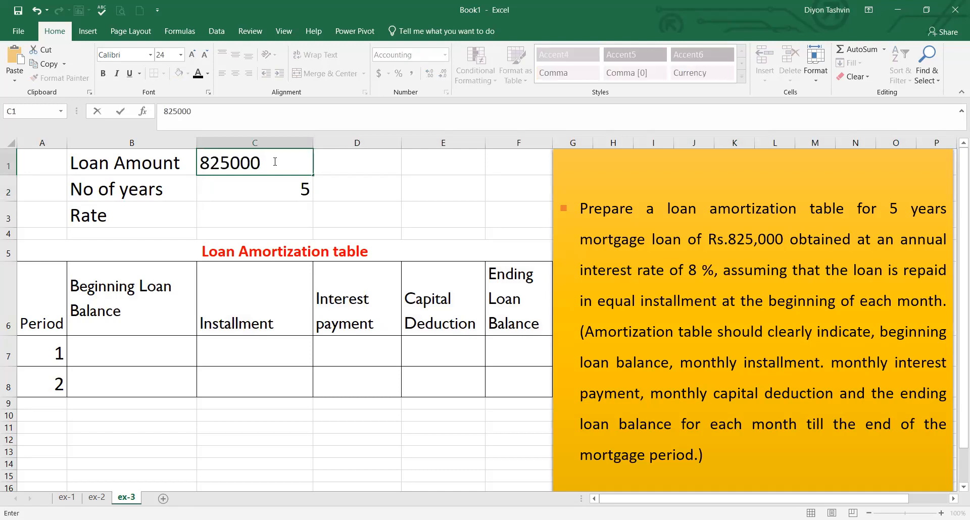
pyautogui.click(277, 211)
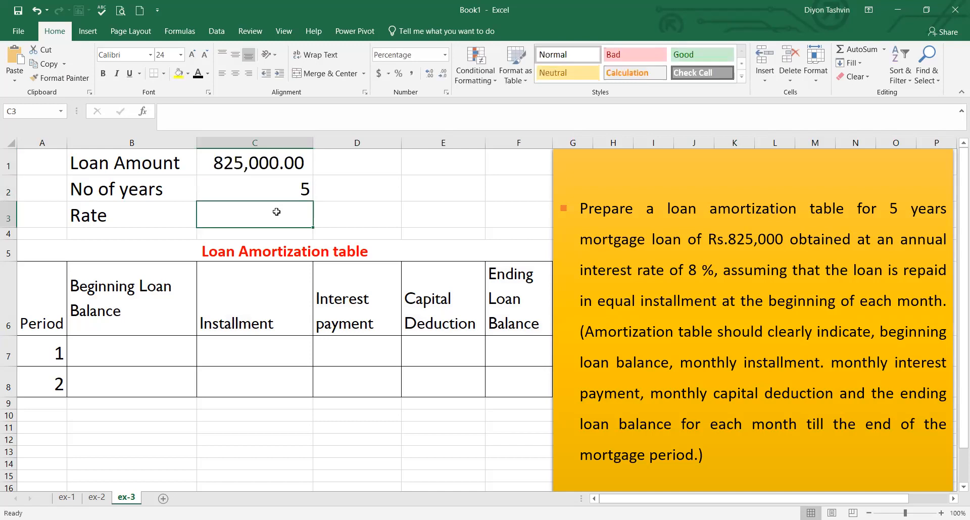
pyautogui.write('8')
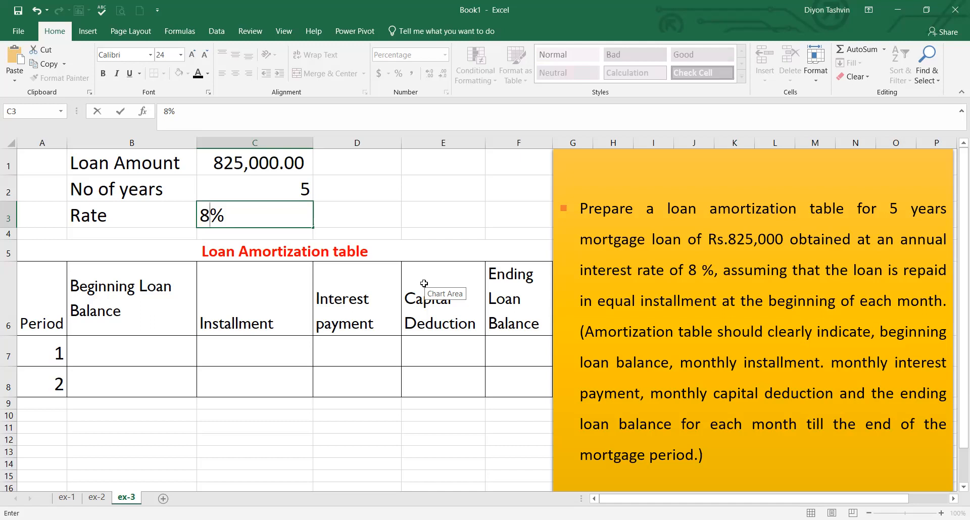
pyautogui.click(677, 248)
pyautogui.moveTo(879, 331); pyautogui.dragTo(826, 366)
pyautogui.moveTo(903, 362); pyautogui.dragTo(811, 402)
pyautogui.moveTo(811, 403)
pyautogui.mouseDown()
pyautogui.moveTo(748, 428)
pyautogui.moveTo(651, 439)
pyautogui.moveTo(679, 426)
pyautogui.mouseUp()
pyautogui.click(438, 419)
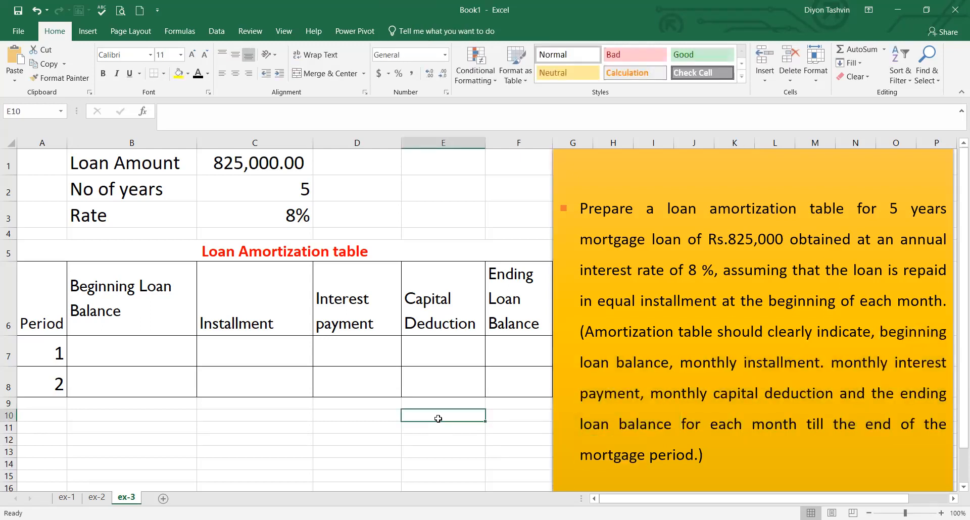
# Step: Link period 1's beginning loan balance in B7 to the loan amount with +$C$1, and reduce row 7's font size to 22
pyautogui.click(146, 361)
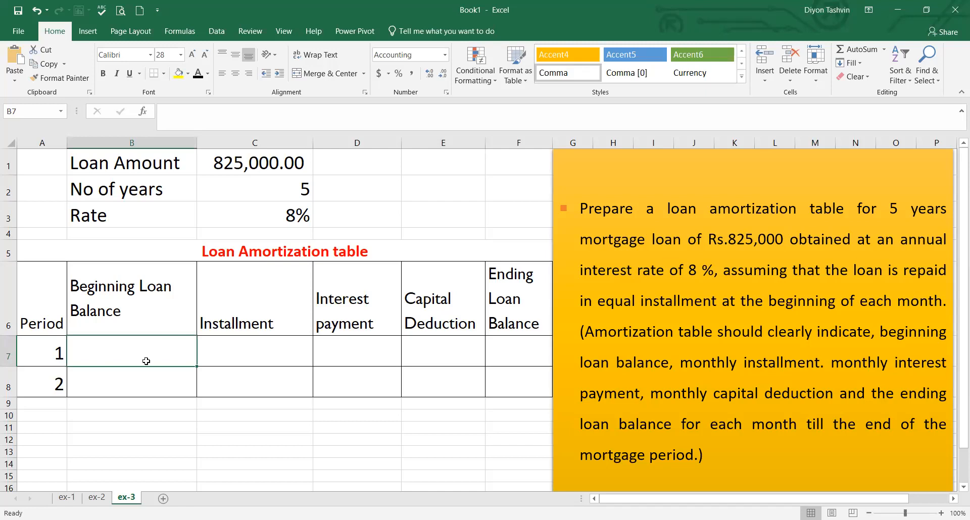
pyautogui.write('+')
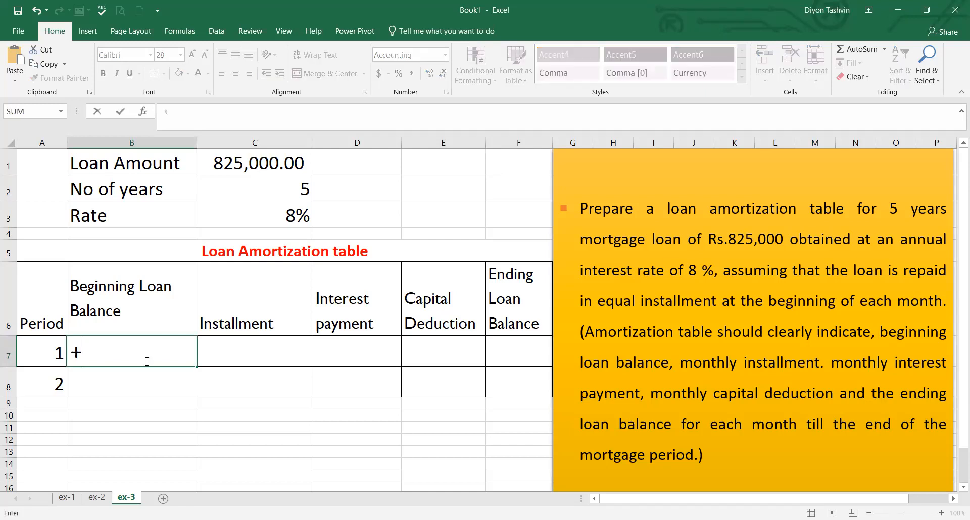
pyautogui.click(264, 165)
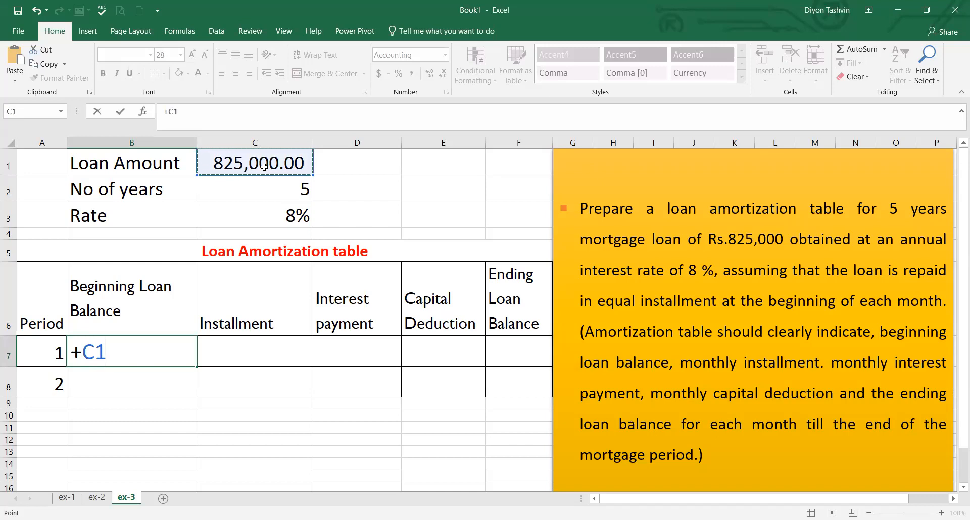
pyautogui.press('F4')
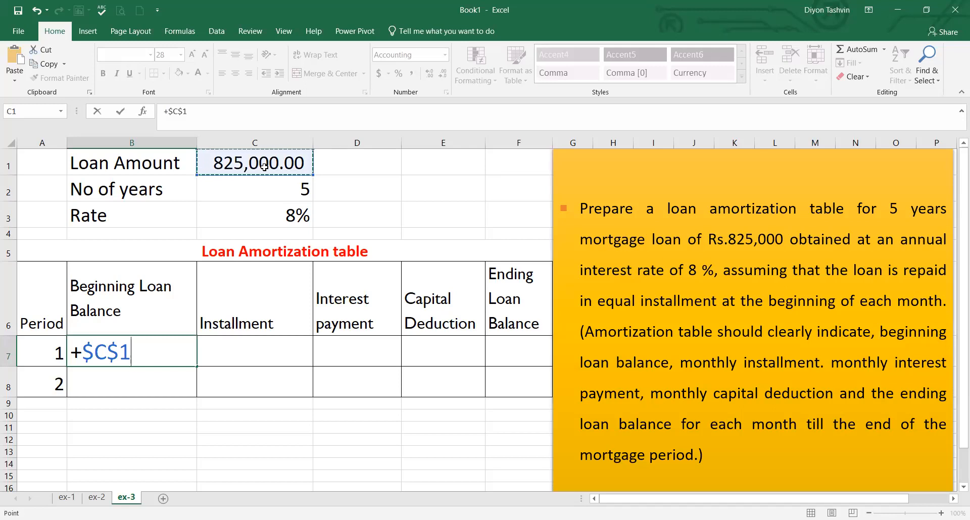
pyautogui.press('Return')
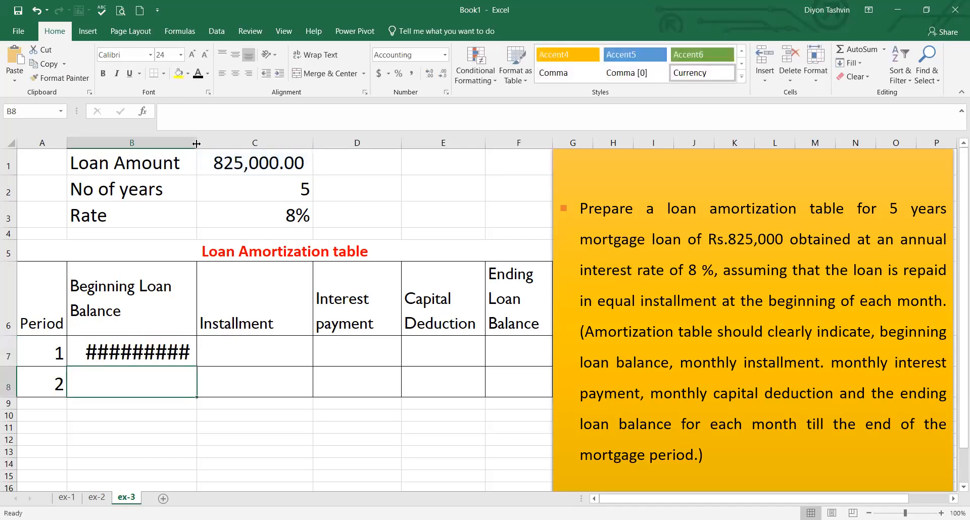
pyautogui.click(7, 357)
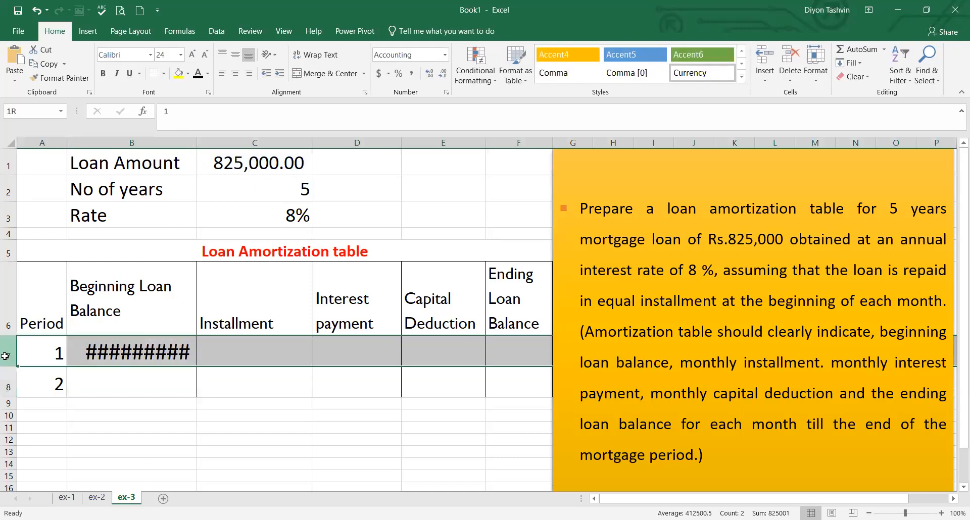
pyautogui.click(203, 55)
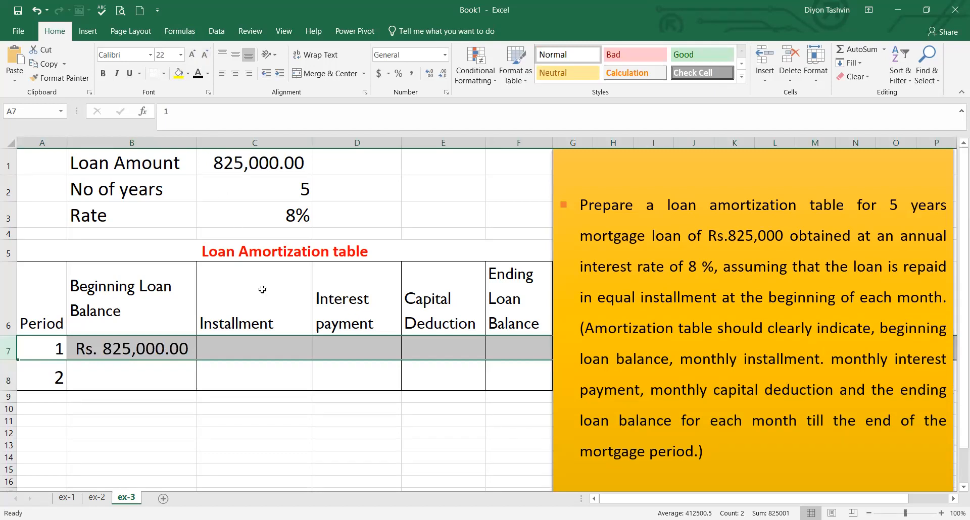
# Step: In period 1's installment cell C7, begin a PMT formula with the absolute monthly rate $C$3/12 as its first argument
pyautogui.click(270, 349)
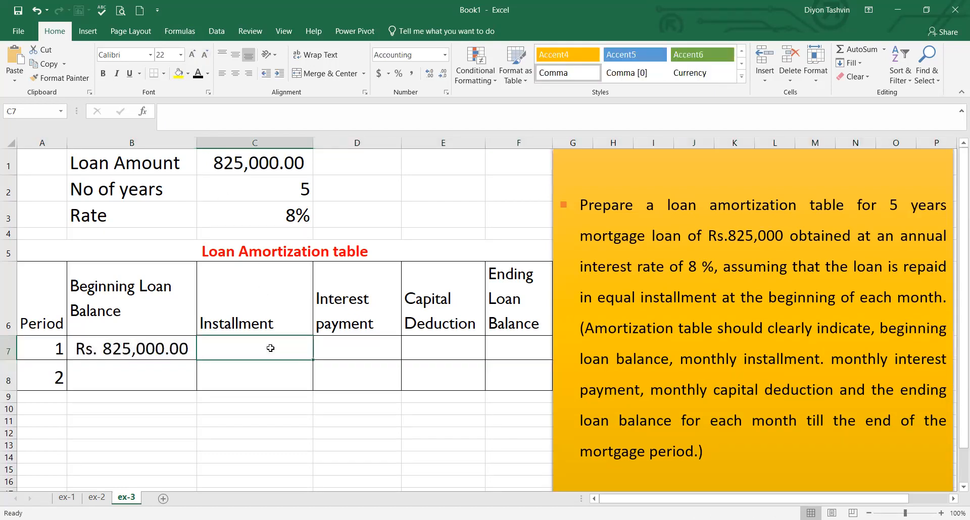
pyautogui.write('=')
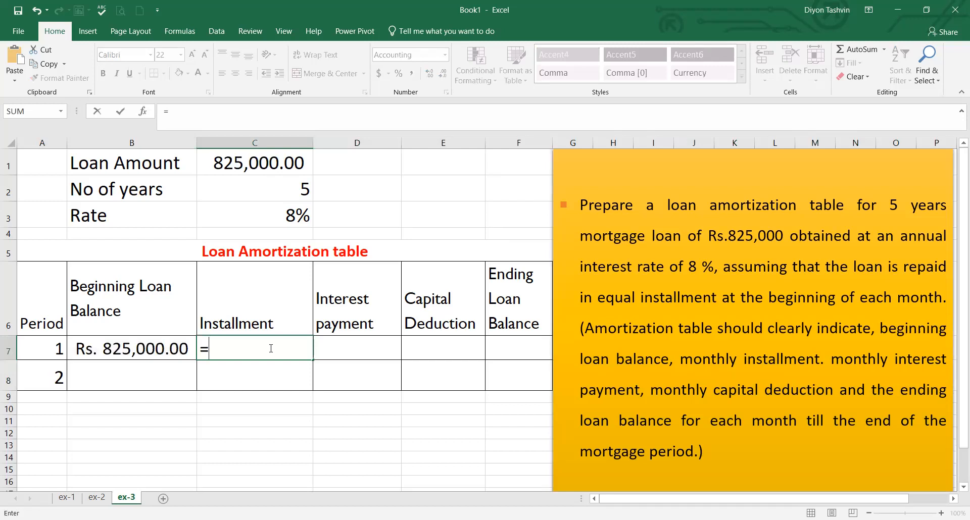
pyautogui.write('pm')
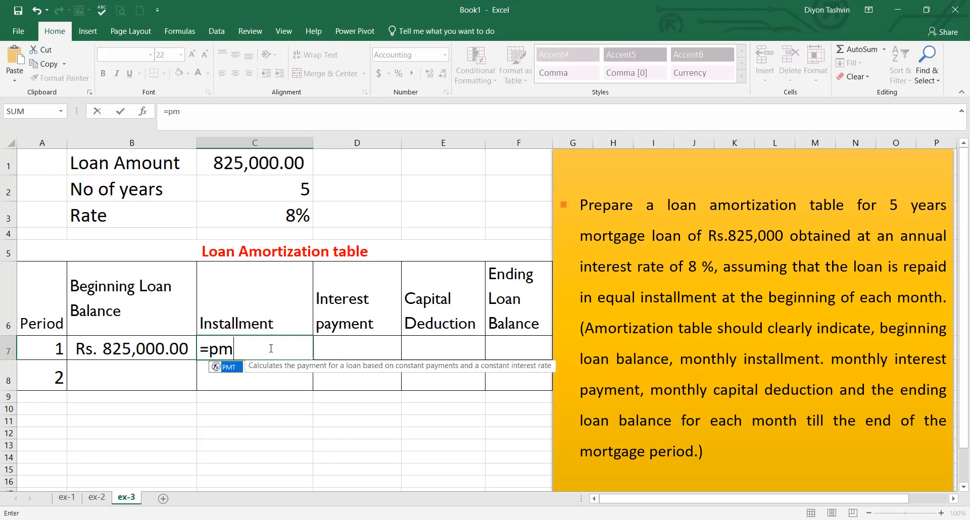
pyautogui.write('t')
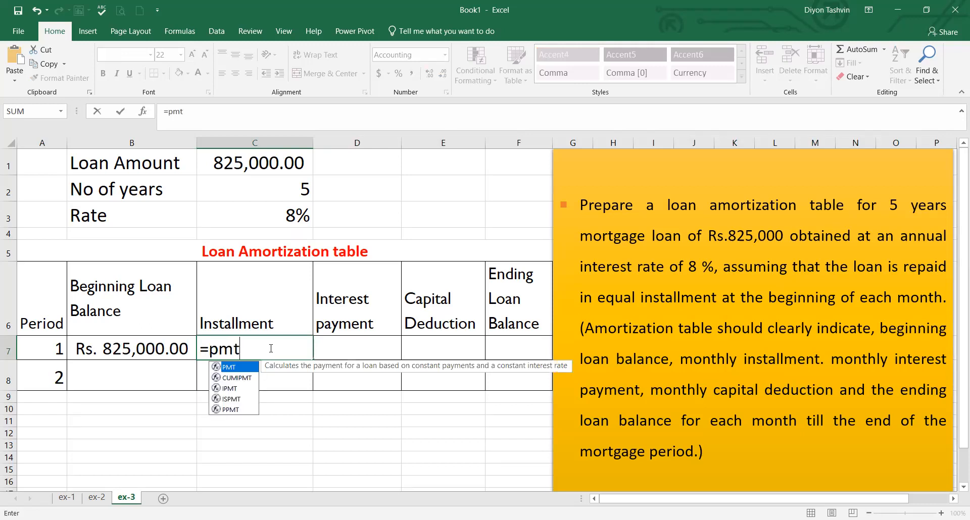
pyautogui.write('(')
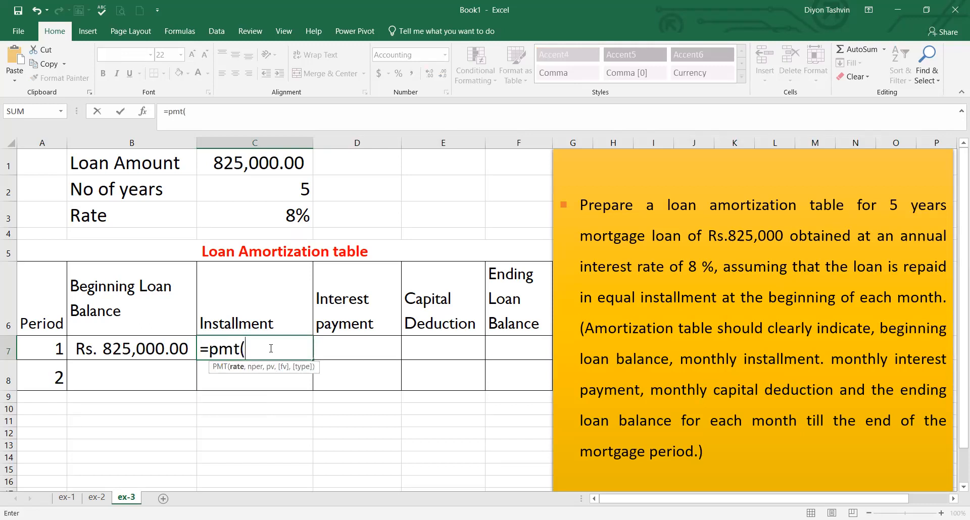
pyautogui.click(279, 212)
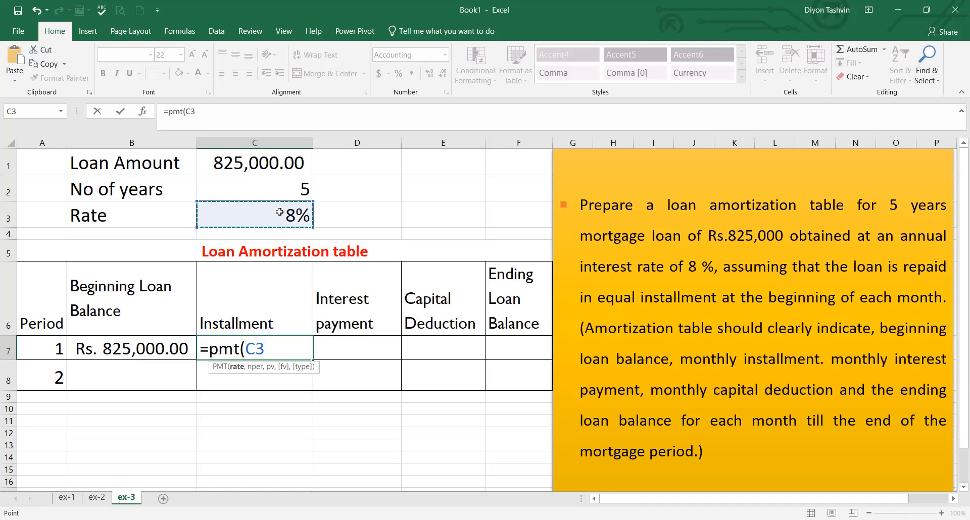
pyautogui.write('/')
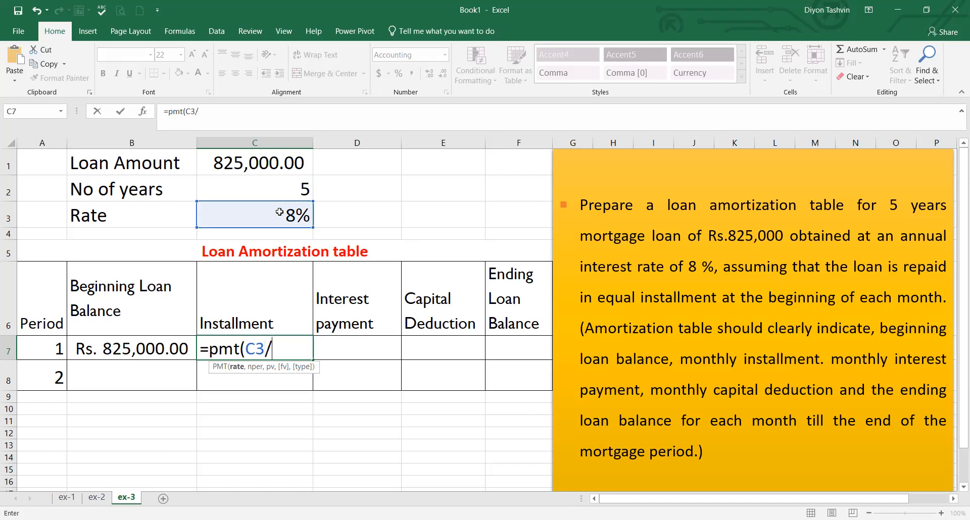
pyautogui.write('12,')
pyautogui.click(255, 353)
pyautogui.press('F4')
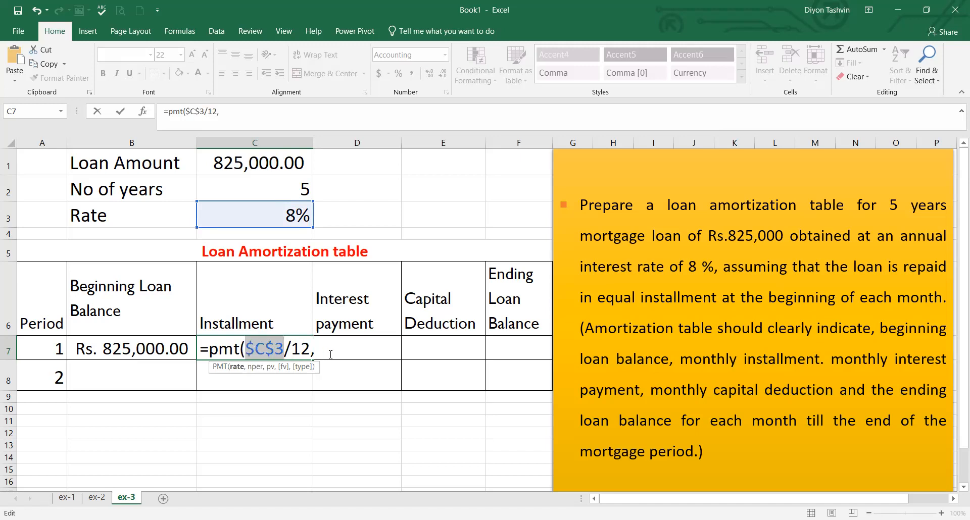
pyautogui.click(328, 352)
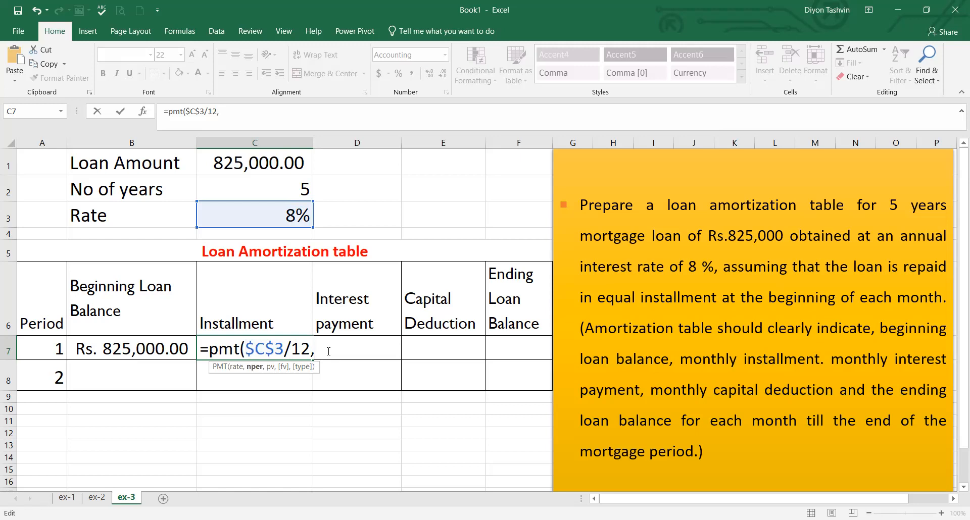
# Step: Give the PMT formula in C7 the number of payments as $C$2*12, with an absolute reference
pyautogui.click(278, 185)
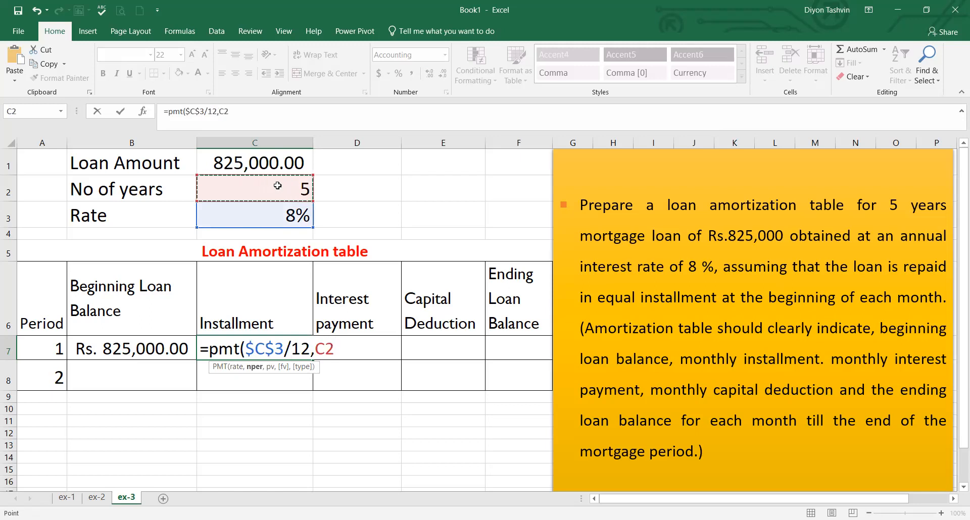
pyautogui.write('*12')
pyautogui.click(323, 348)
pyautogui.press('F4')
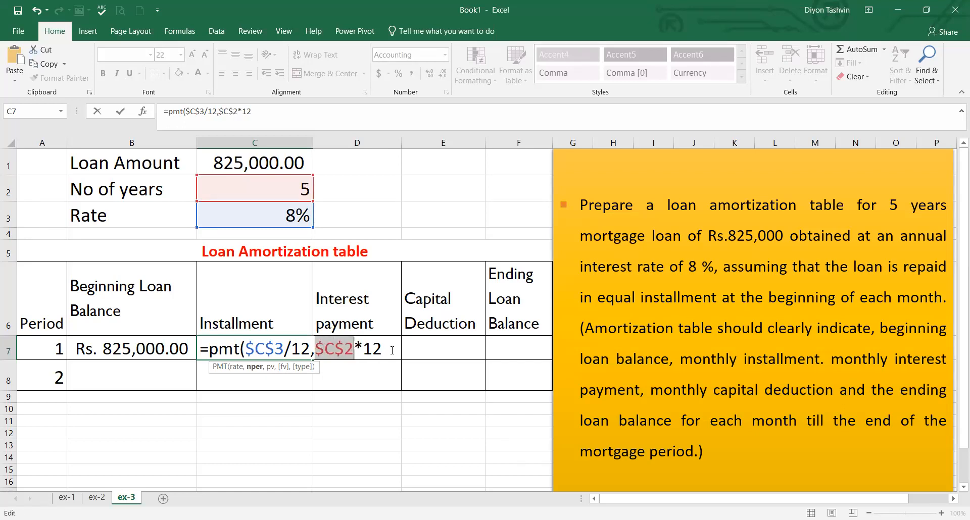
pyautogui.click(392, 350)
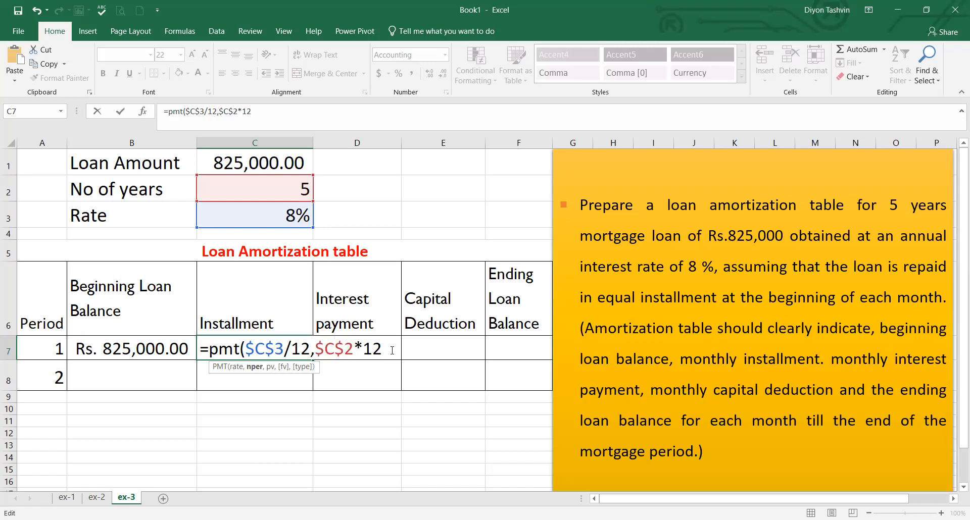
pyautogui.write(',')
# Step: Set the PMT formula's present value to the loan amount as a negative absolute reference, -$C$1
pyautogui.click(276, 164)
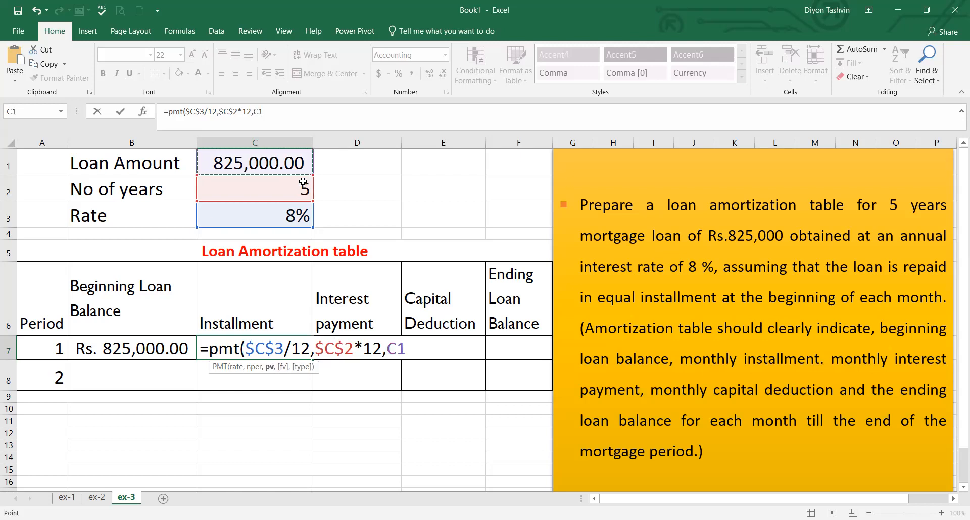
pyautogui.click(397, 348)
pyautogui.press('F4')
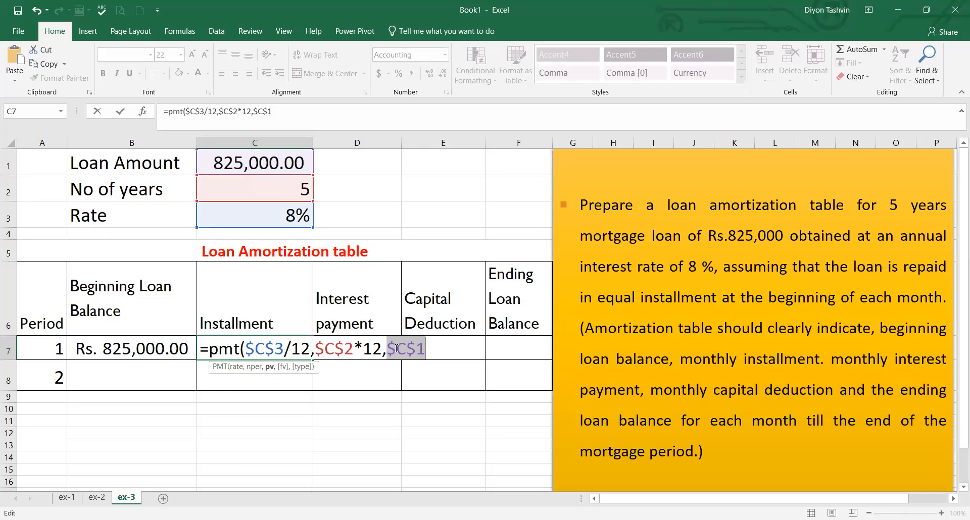
pyautogui.click(431, 350)
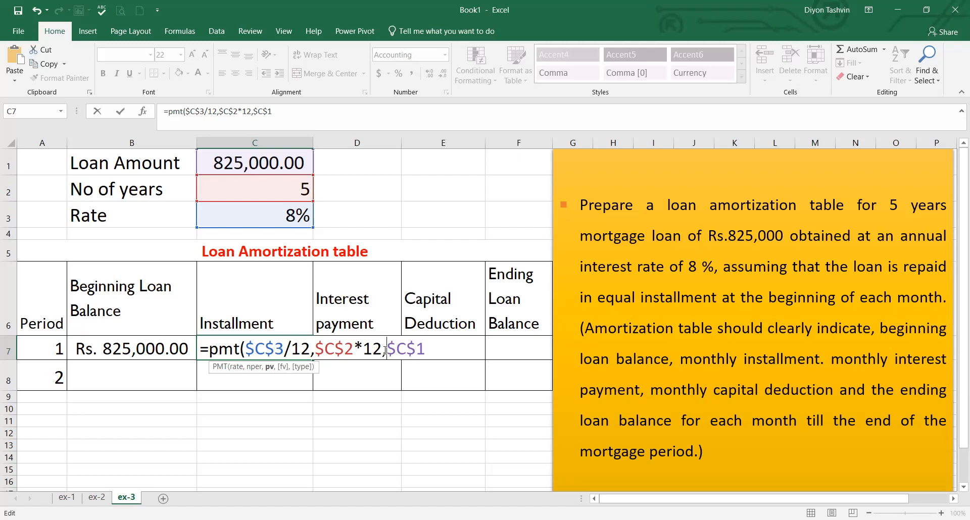
pyautogui.write('-$C$1')
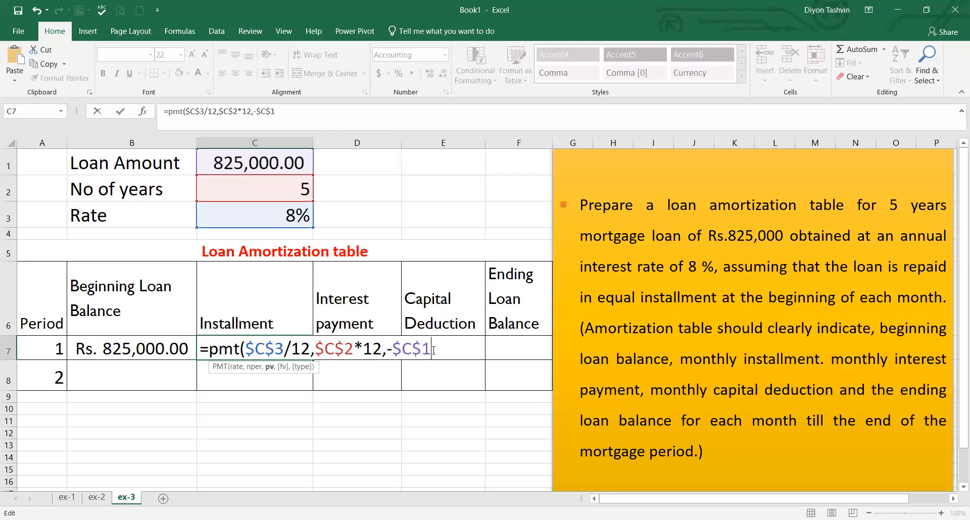
# Step: Skip the future value, set the payment type to 1 for beginning of the period, and complete the PMT formula in C7
pyautogui.write(',')
pyautogui.write(',')
pyautogui.write(',')
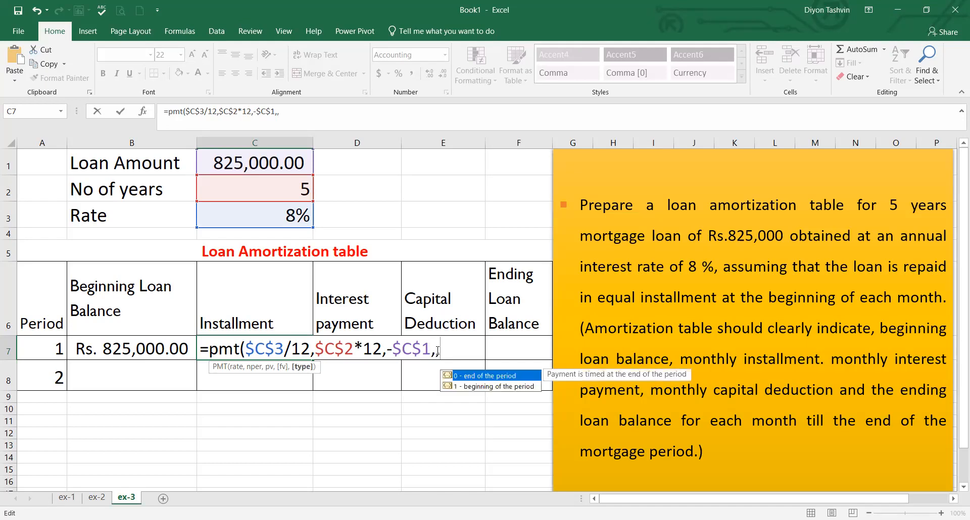
pyautogui.press('BackSpace')
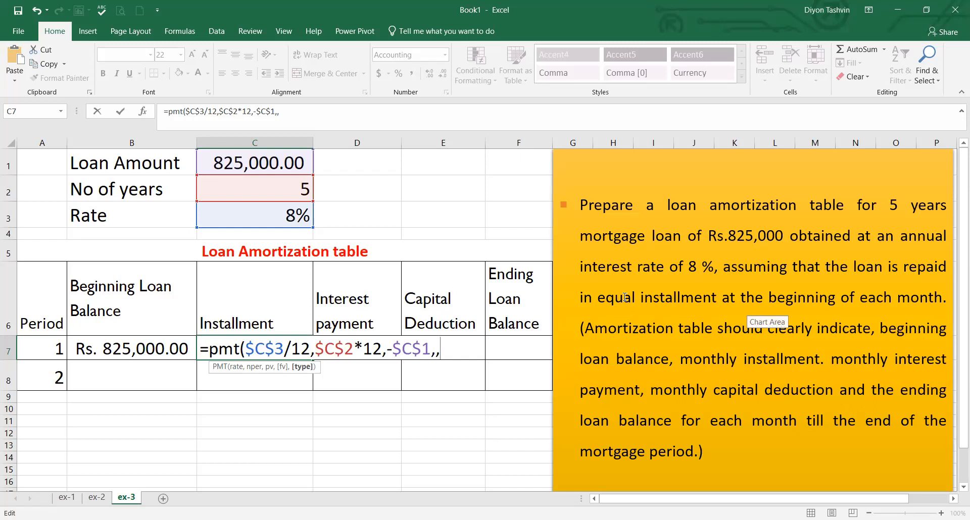
pyautogui.write('1')
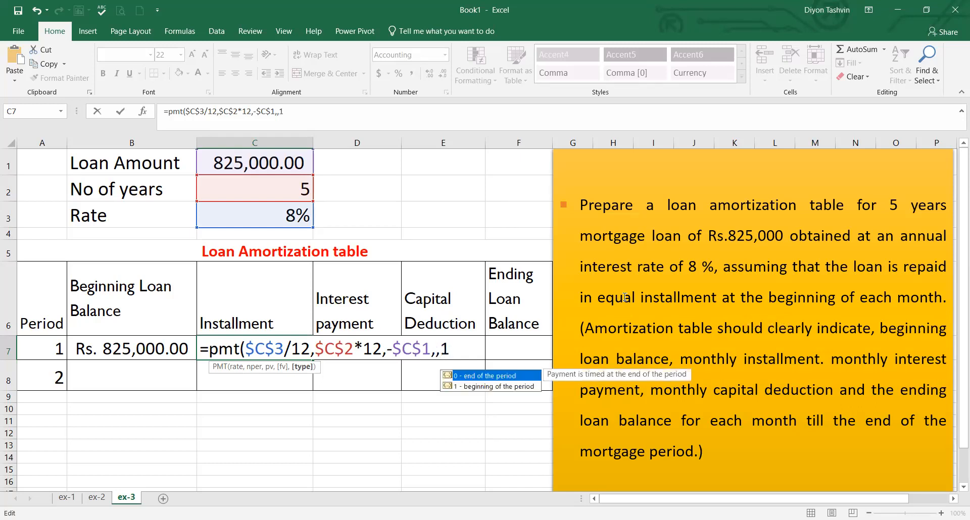
pyautogui.write(')')
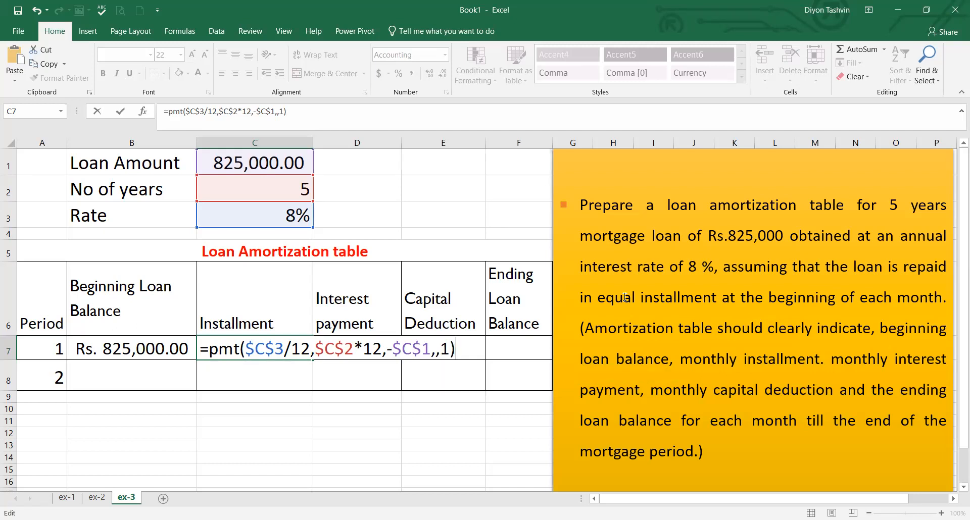
pyautogui.press('Return')
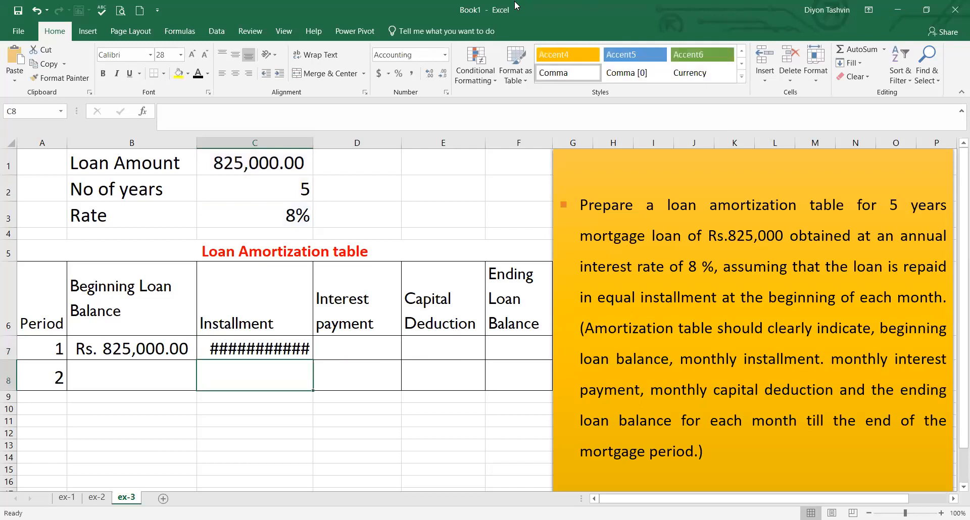
# Step: Underline "at the beginning of each month" in the exercise text, and widen column C to fit the installment amount
pyautogui.click(726, 299)
pyautogui.moveTo(723, 298); pyautogui.dragTo(939, 302)
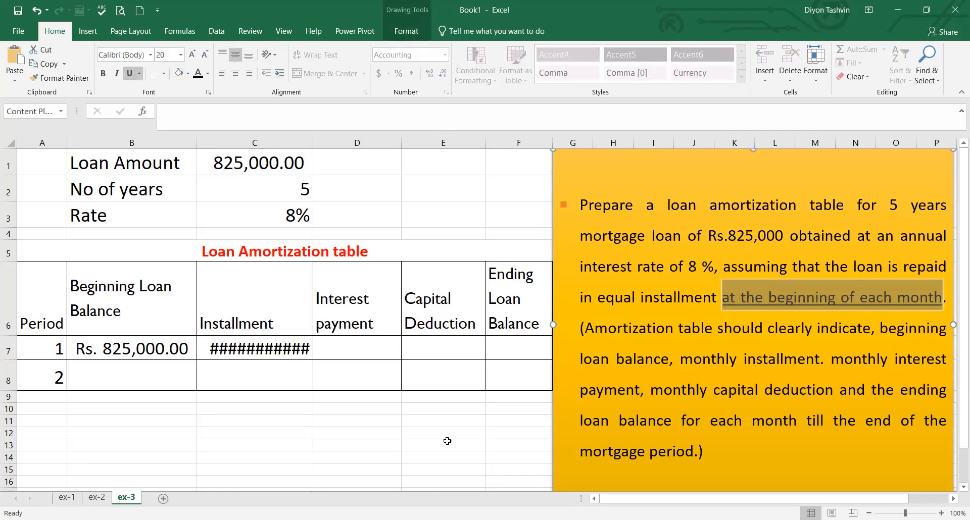
pyautogui.click(286, 346)
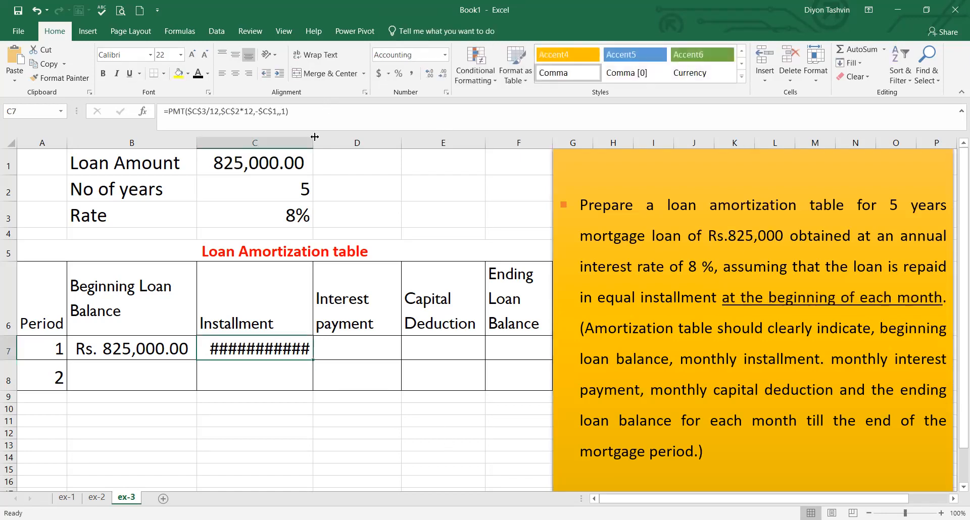
pyautogui.moveTo(313, 143); pyautogui.dragTo(332, 138)
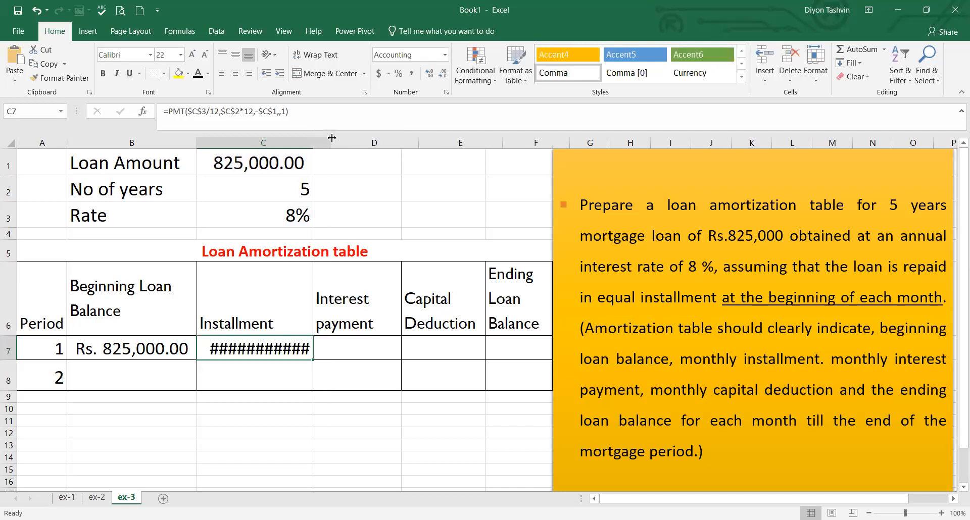
# Step: In period 1's interest payment cell D7, begin an IPMT formula with the absolute monthly rate $C$3/12 as its first argument
pyautogui.click(400, 347)
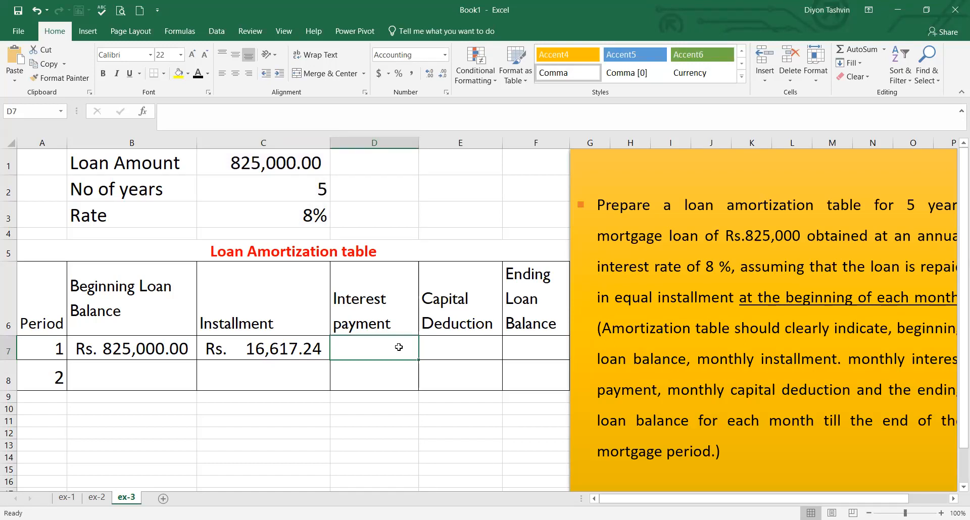
pyautogui.write('=')
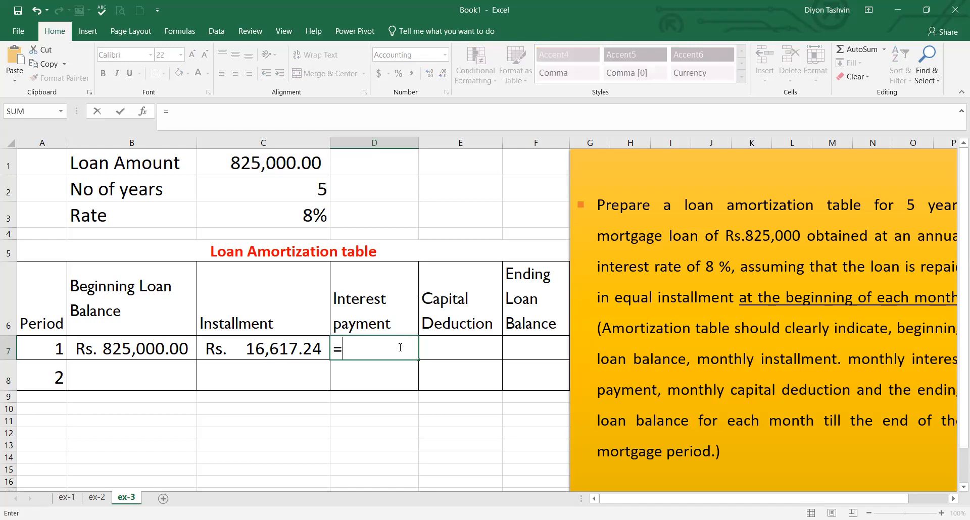
pyautogui.write('impt')
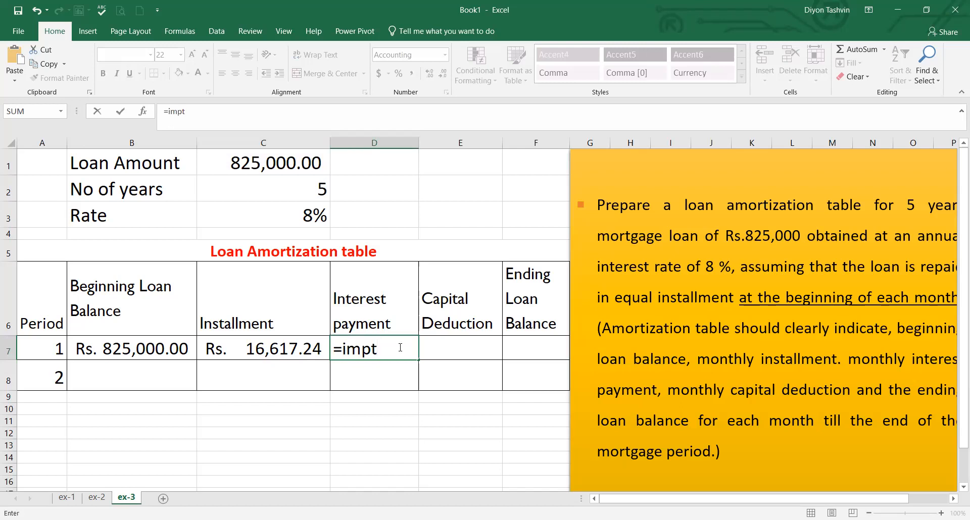
pyautogui.press('BackSpace')
pyautogui.press('BackSpace')
pyautogui.press('BackSpace')
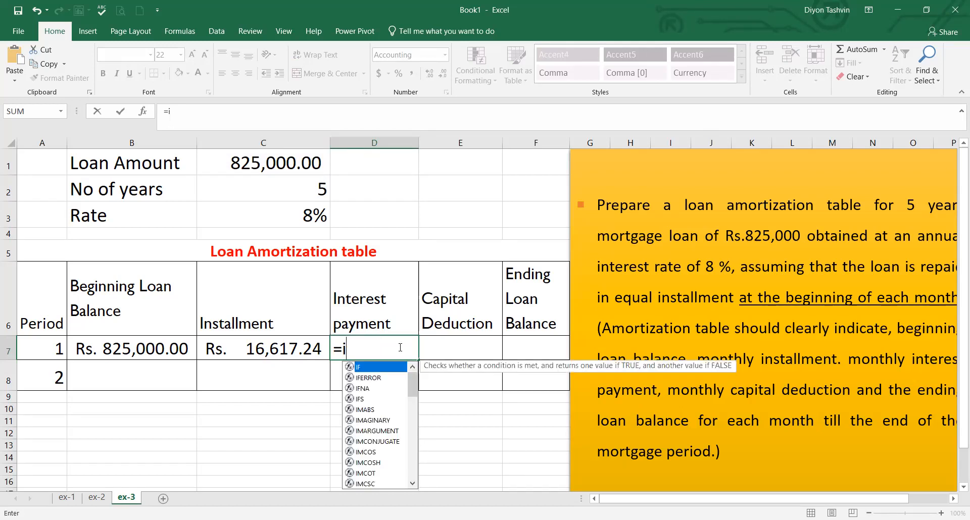
pyautogui.write('p')
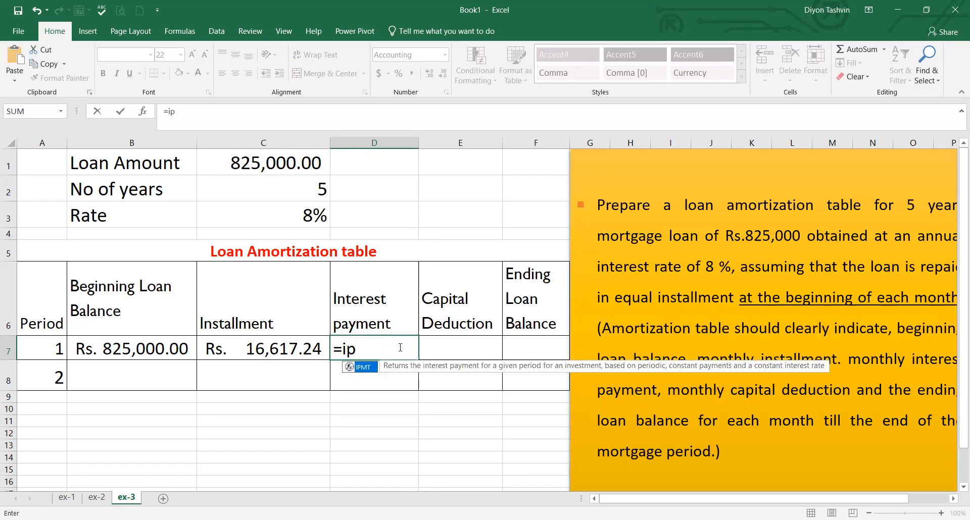
pyautogui.write('mt')
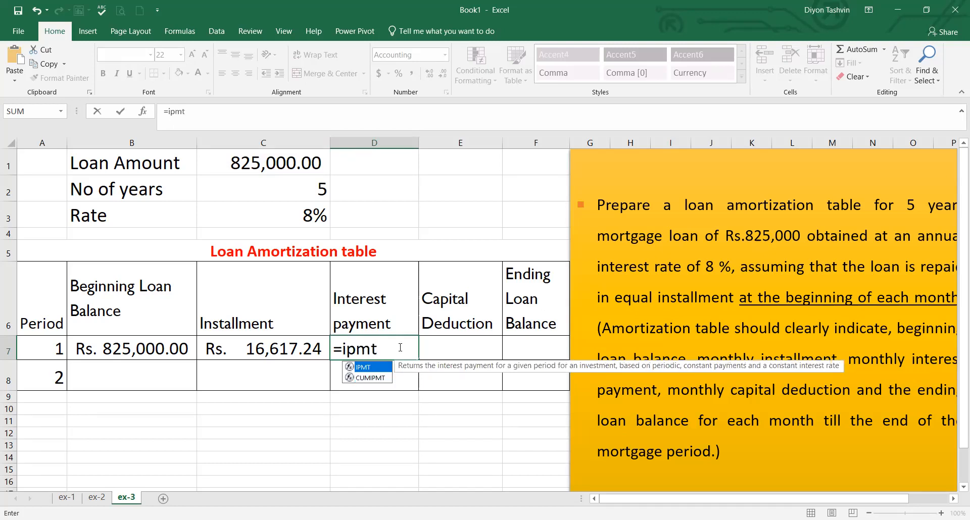
pyautogui.write('(')
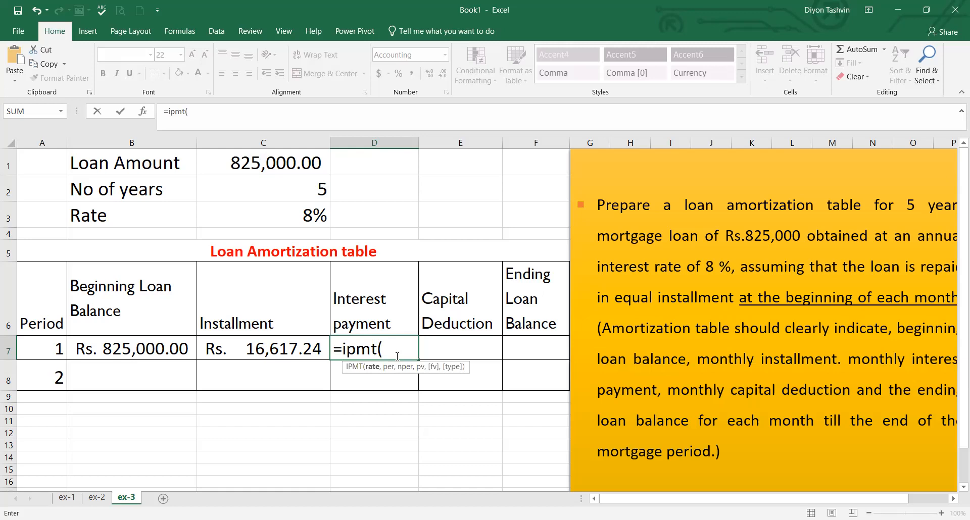
pyautogui.click(308, 216)
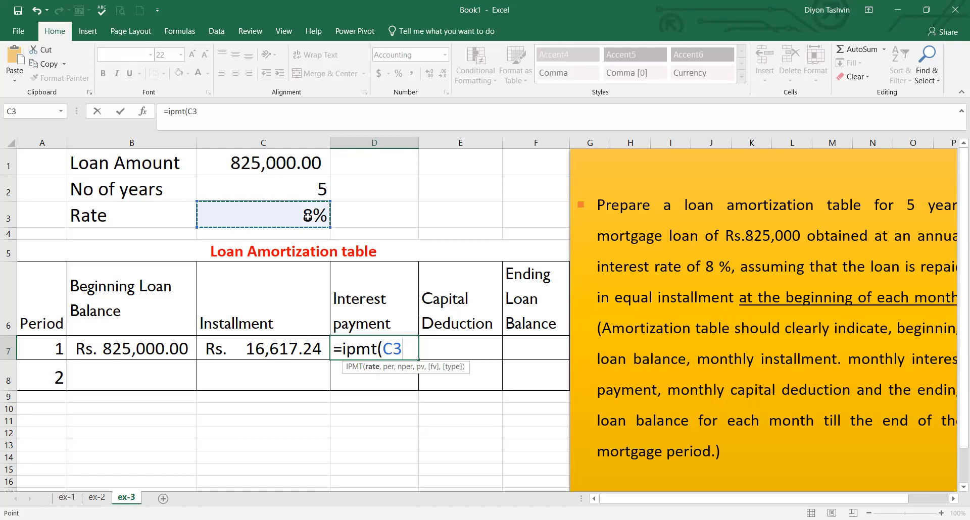
pyautogui.write('/12')
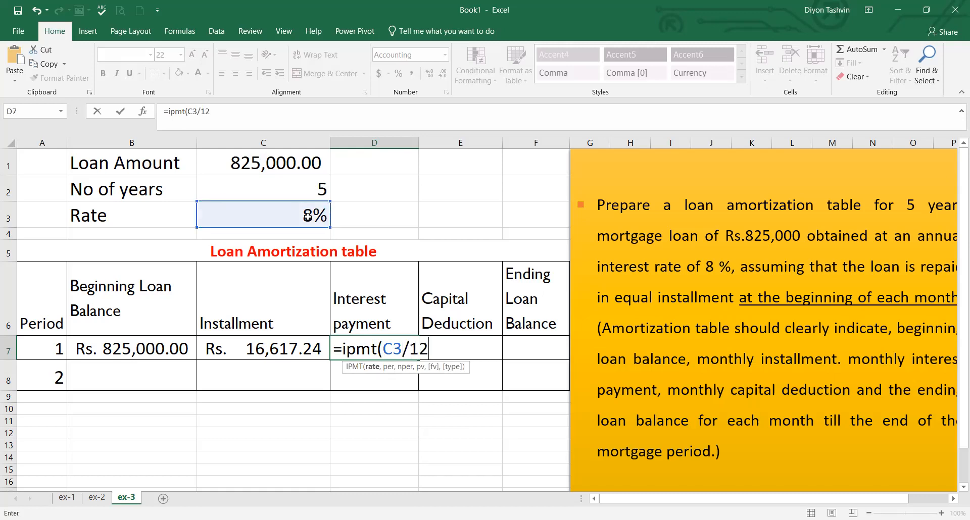
pyautogui.click(394, 348)
pyautogui.press('F4')
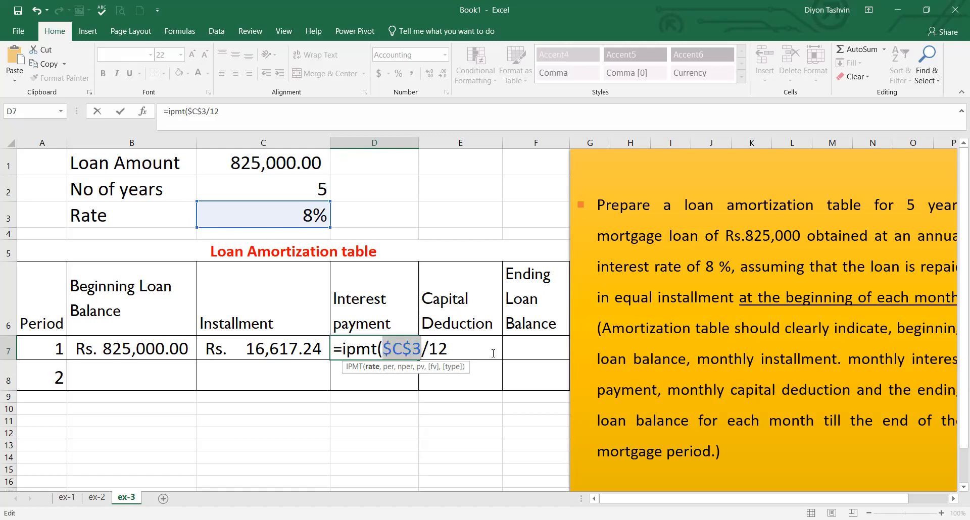
pyautogui.click(458, 350)
pyautogui.write(',')
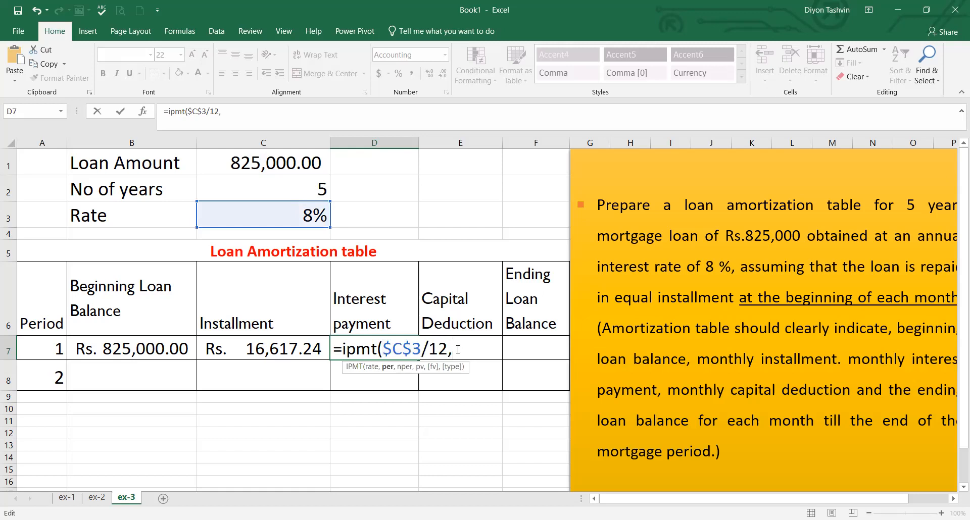
# Step: Set the IPMT formula's period to A7 and its number of periods to $C$2*12, with the years reference absolute
pyautogui.click(44, 353)
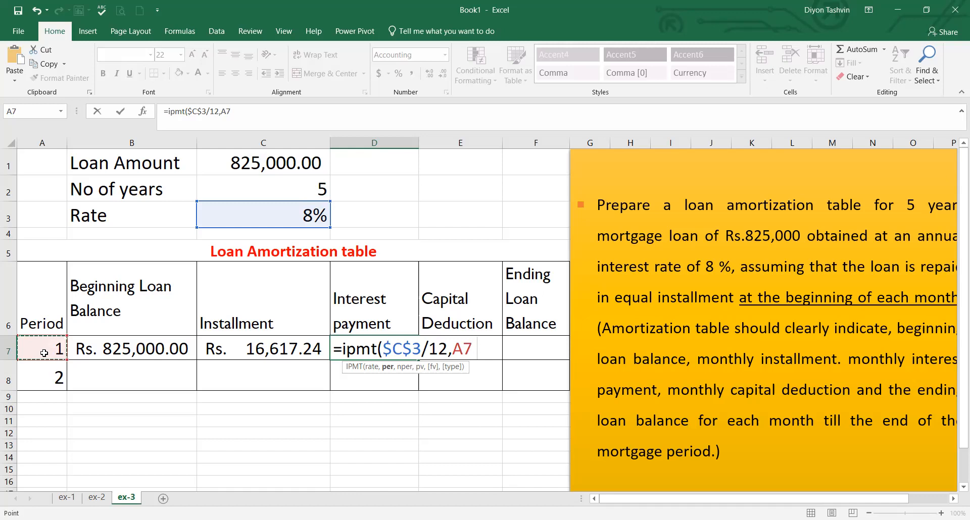
pyautogui.write(',')
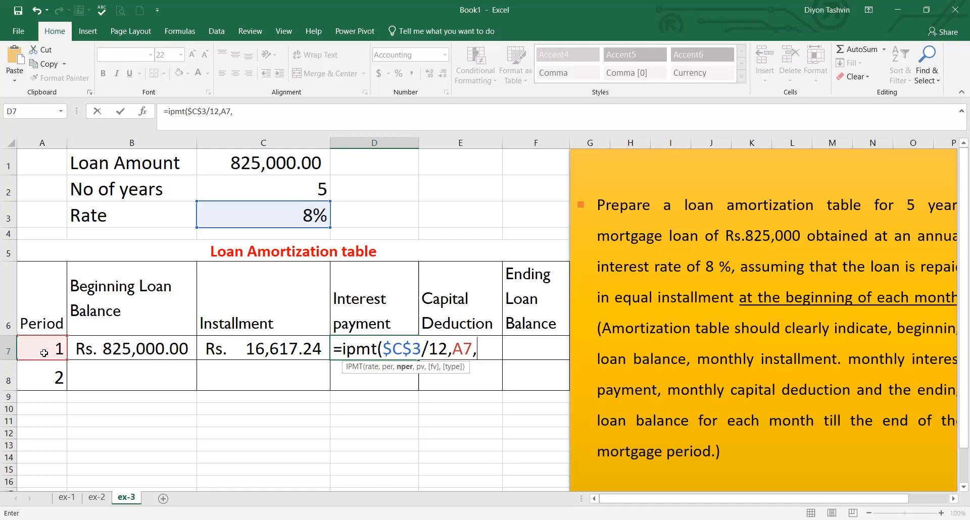
pyautogui.click(267, 196)
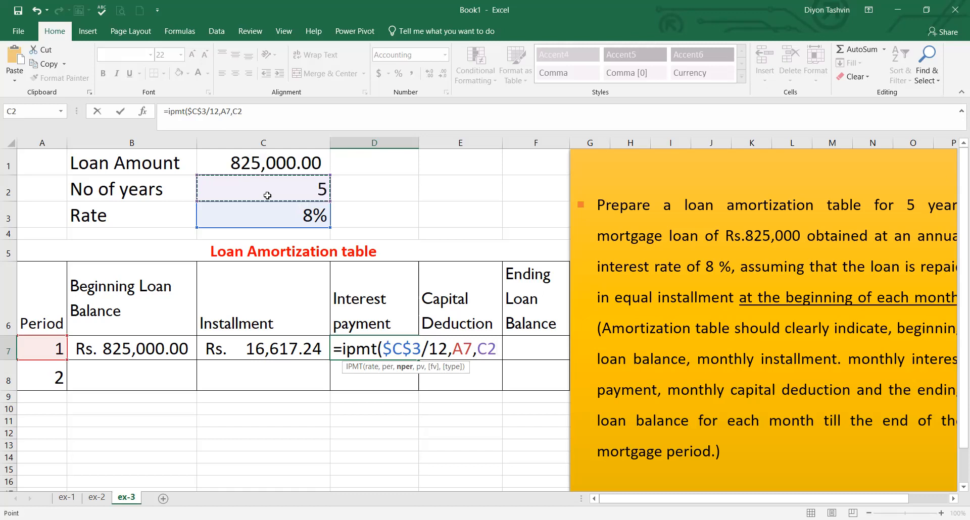
pyautogui.write('*12')
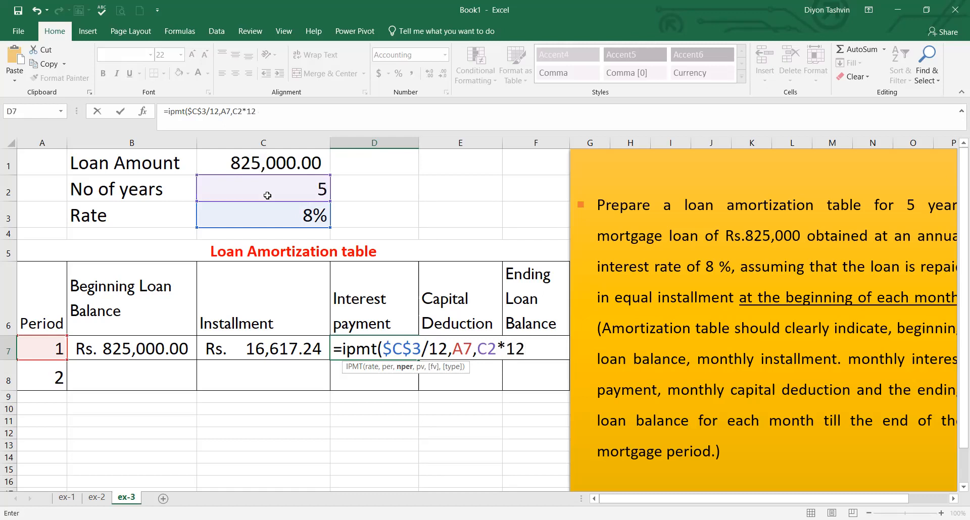
pyautogui.write(',')
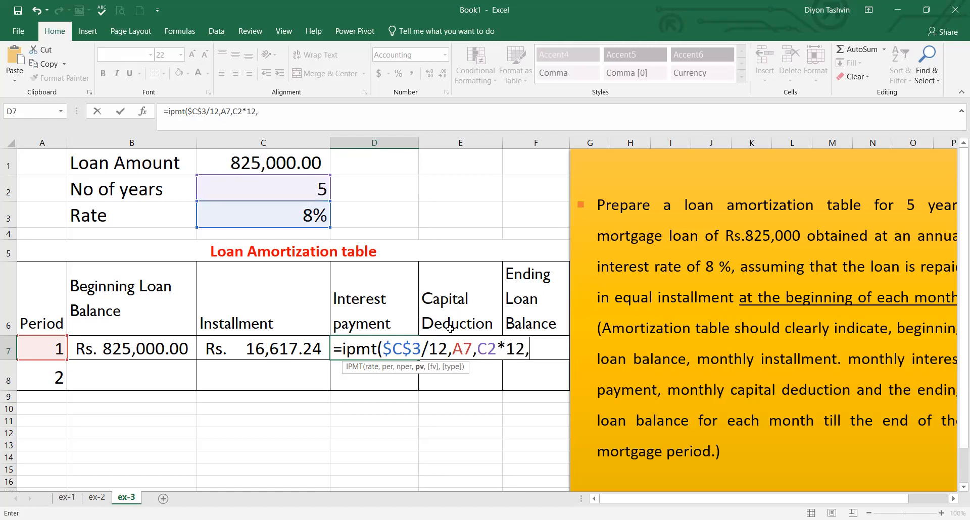
pyautogui.doubleClick(488, 350)
pyautogui.press('F4')
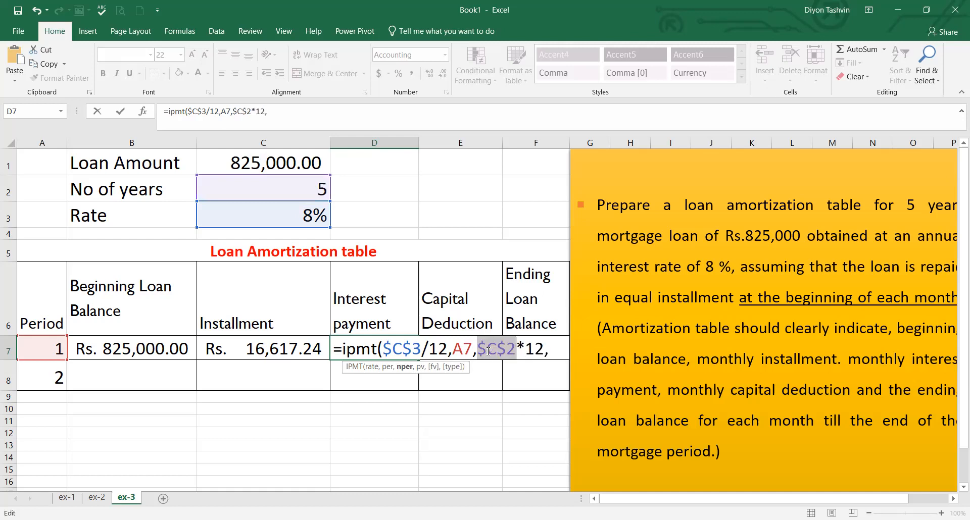
pyautogui.click(554, 351)
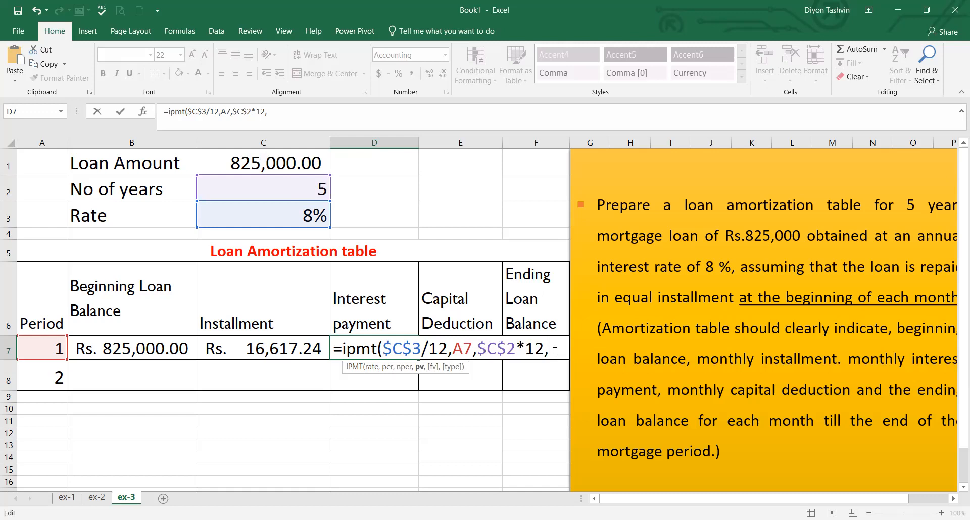
# Step: Set the IPMT formula's present value to the loan amount as a negative absolute reference, -$C$1
pyautogui.click(273, 162)
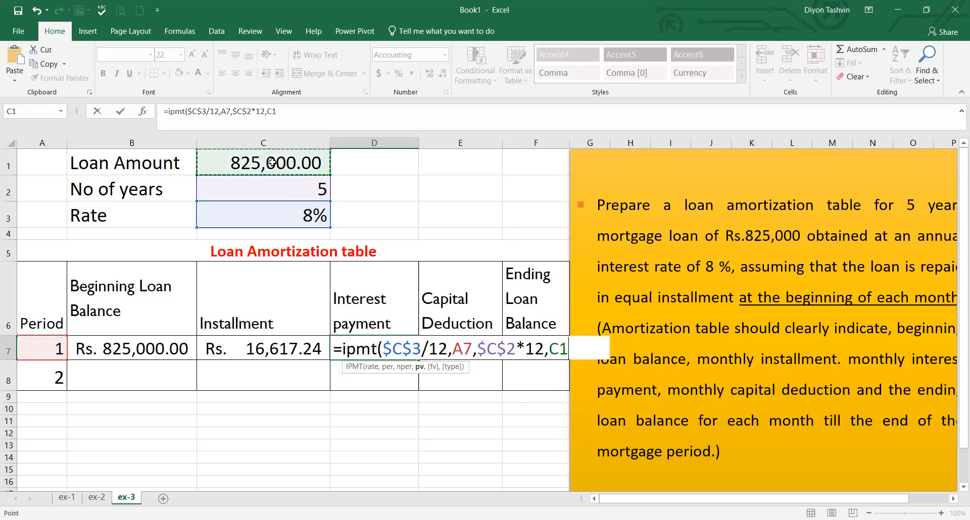
pyautogui.click(551, 349)
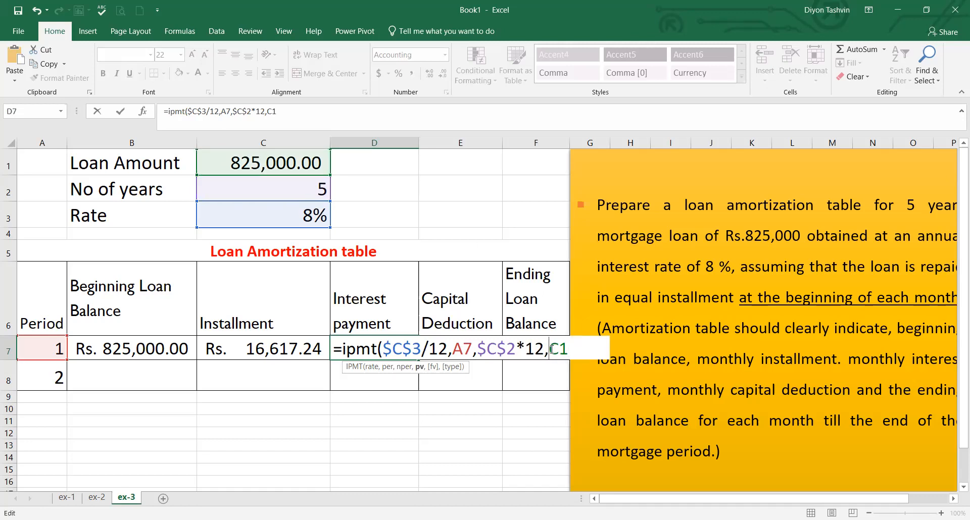
pyautogui.write('-')
pyautogui.press('F4')
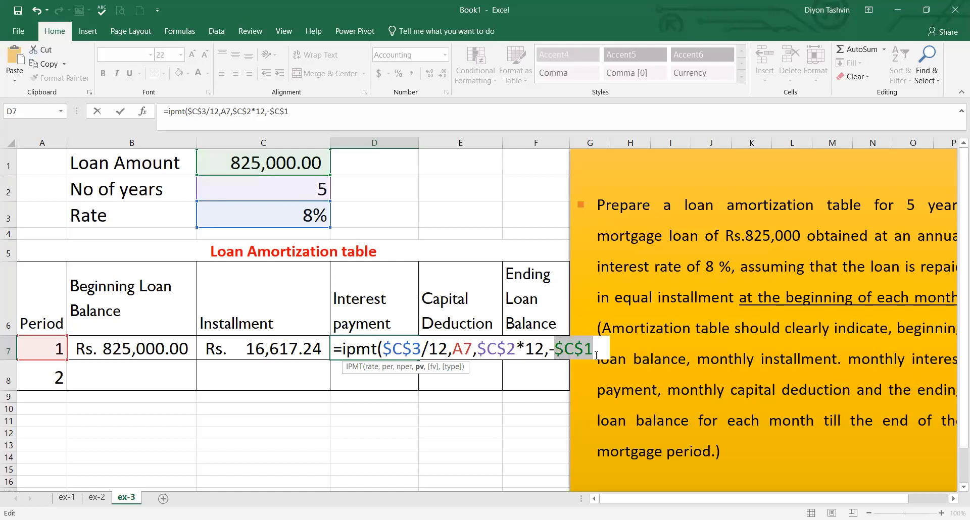
pyautogui.write(',')
pyautogui.hotkey('ctrl', 'z')
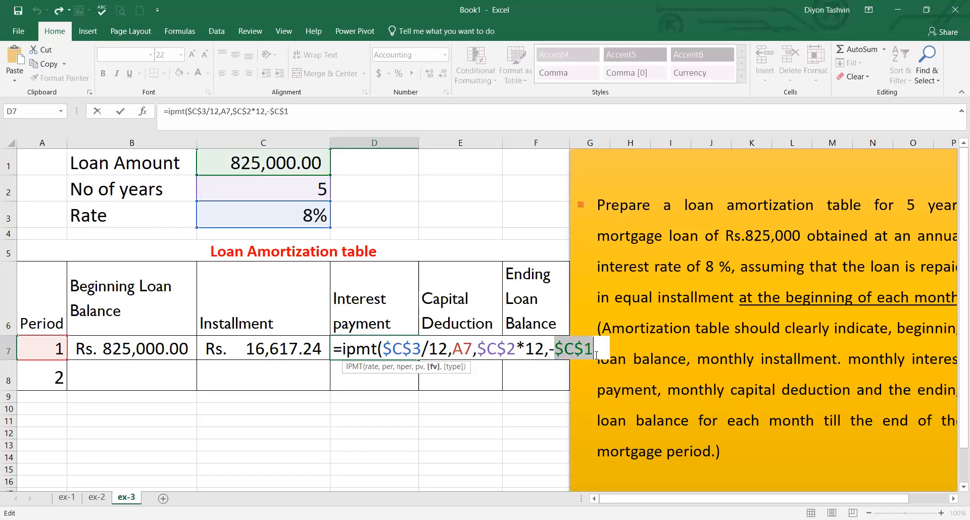
pyautogui.click(596, 356)
# Step: Skip the future value, set the payment type to 1 for beginning of the period, and complete the IPMT formula in D7
pyautogui.write(',')
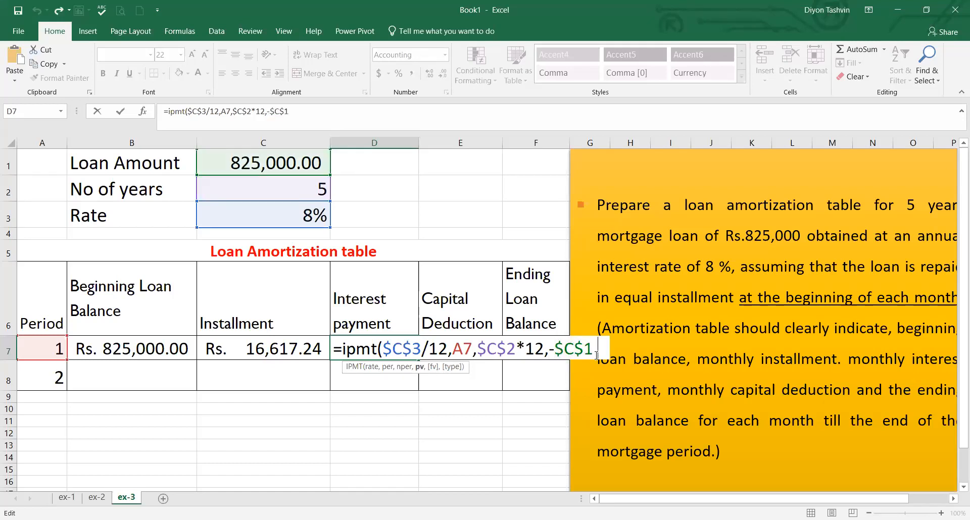
pyautogui.write(',')
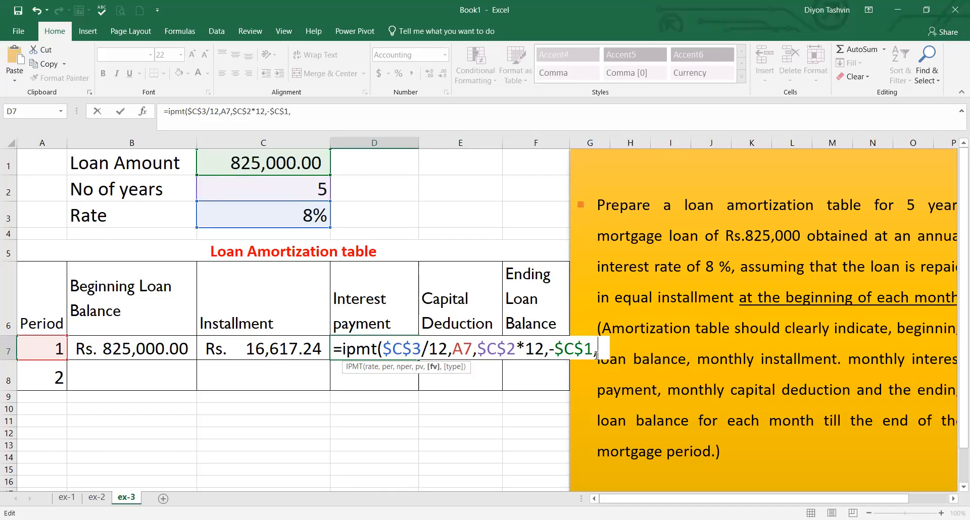
pyautogui.write(',')
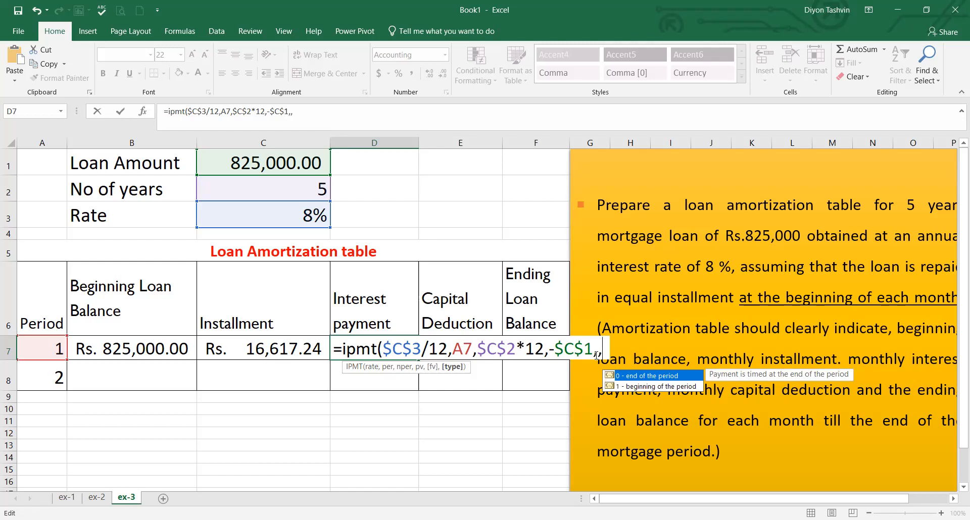
pyautogui.write('1')
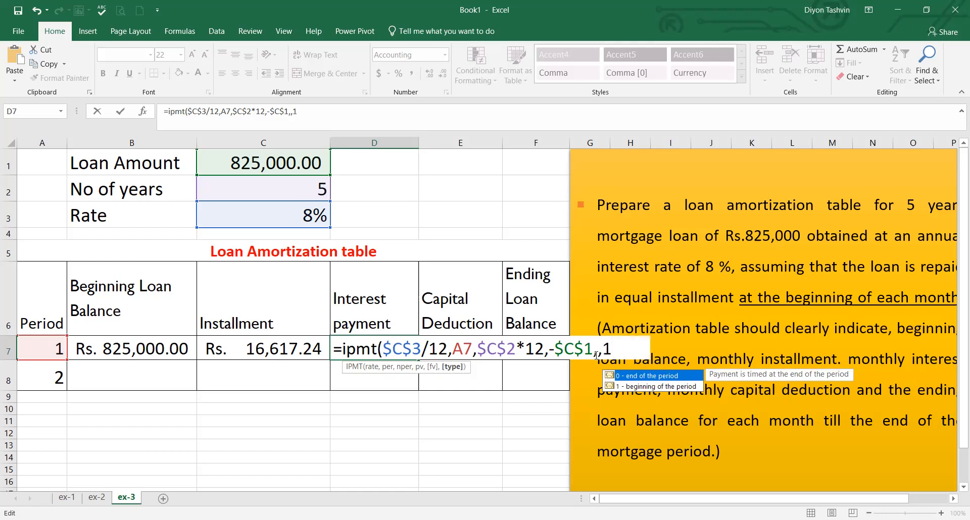
pyautogui.write(' )')
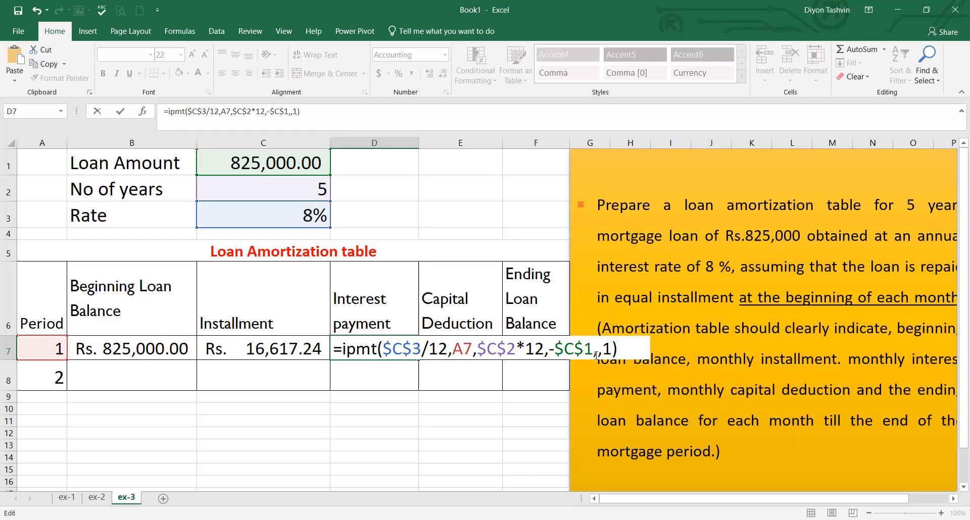
pyautogui.press('Return')
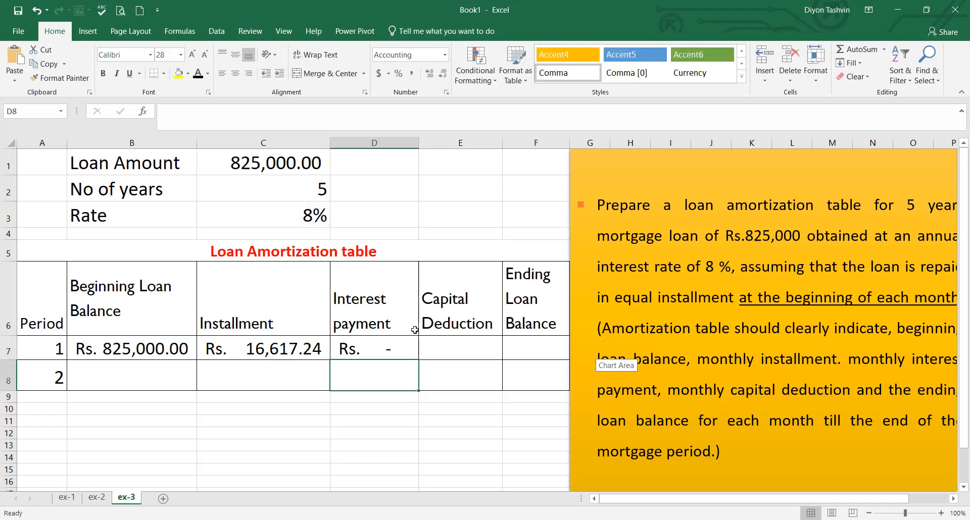
pyautogui.click(395, 348)
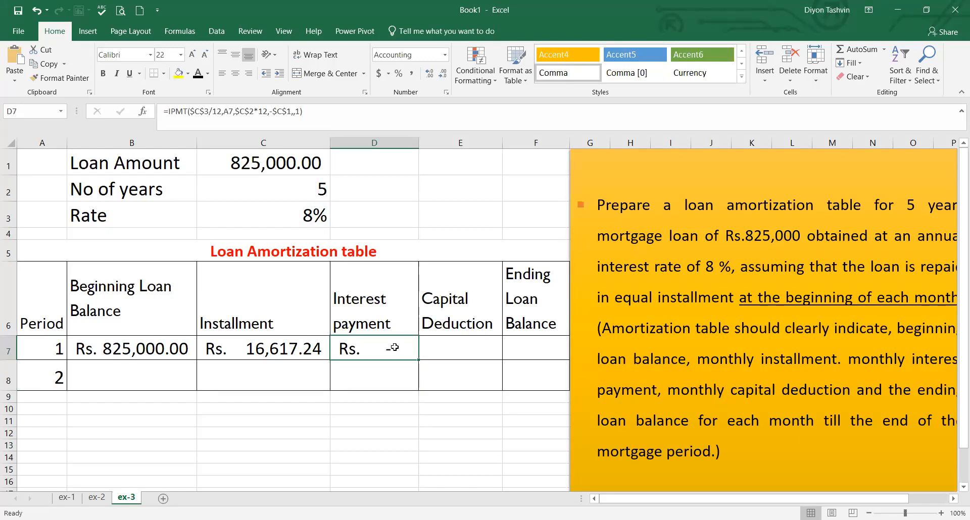
# Step: In period 1's capital deduction cell E7, begin a PPMT formula with the absolute monthly rate $C$3/12 as its first argument
pyautogui.click(462, 349)
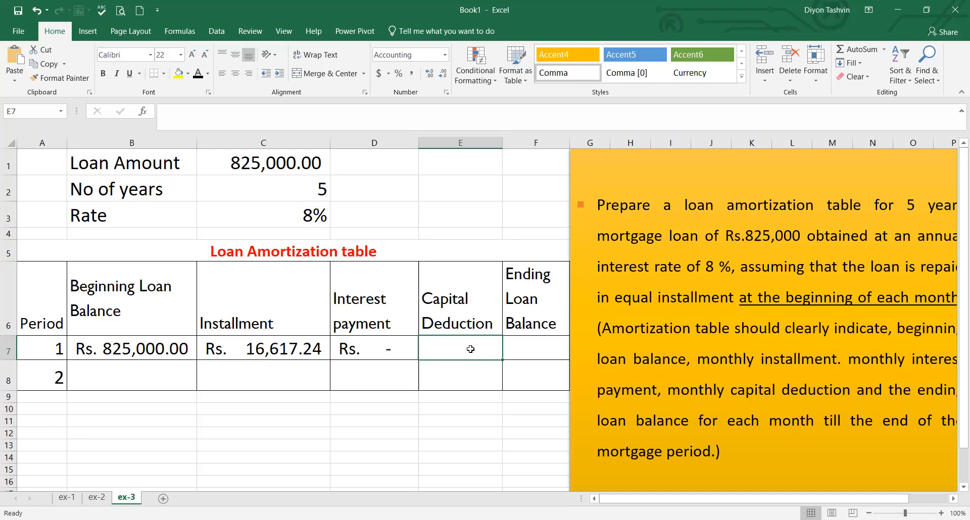
pyautogui.write('=')
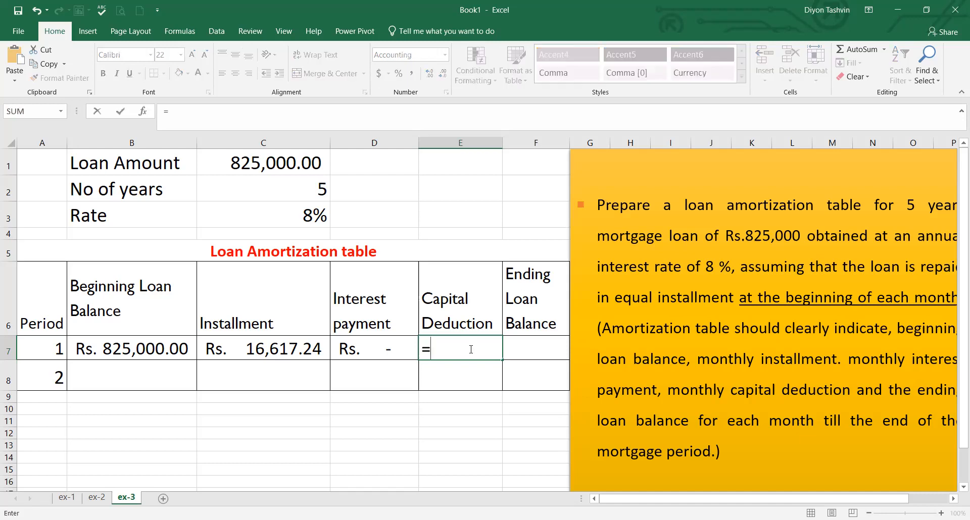
pyautogui.write('ppm')
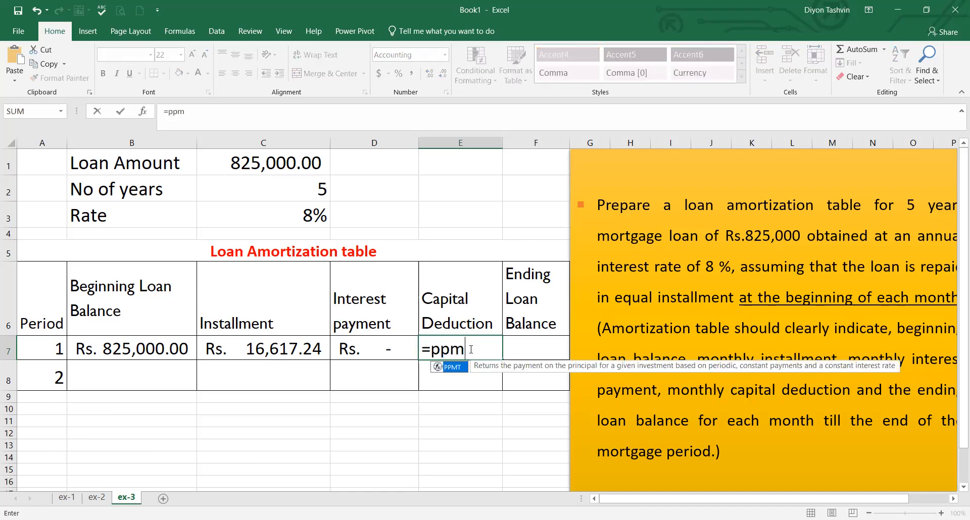
pyautogui.write('t(')
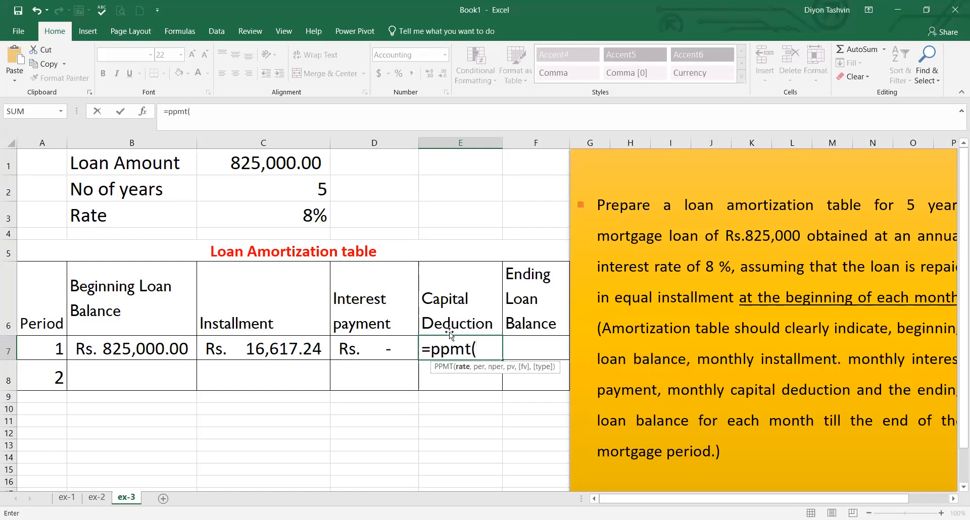
pyautogui.click(314, 217)
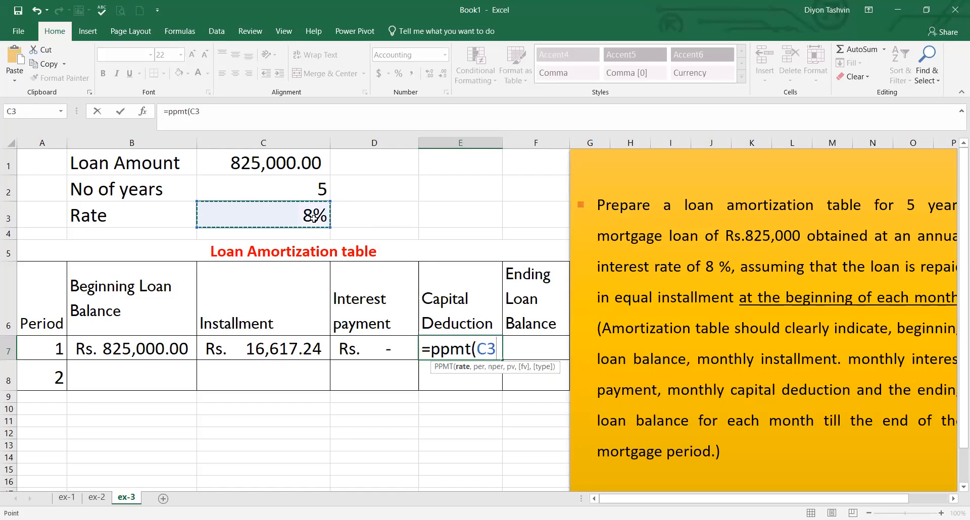
pyautogui.write('/')
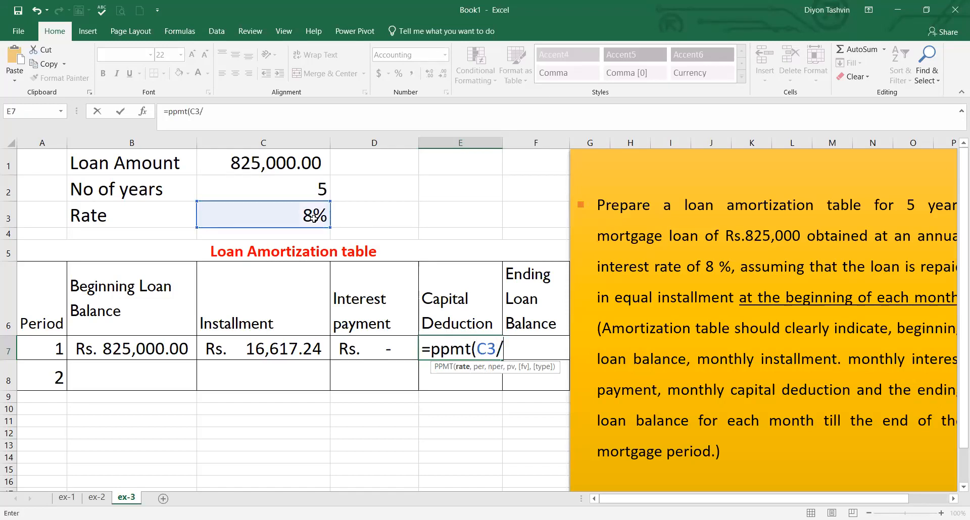
pyautogui.write('12,')
pyautogui.click(489, 351)
pyautogui.press('F4')
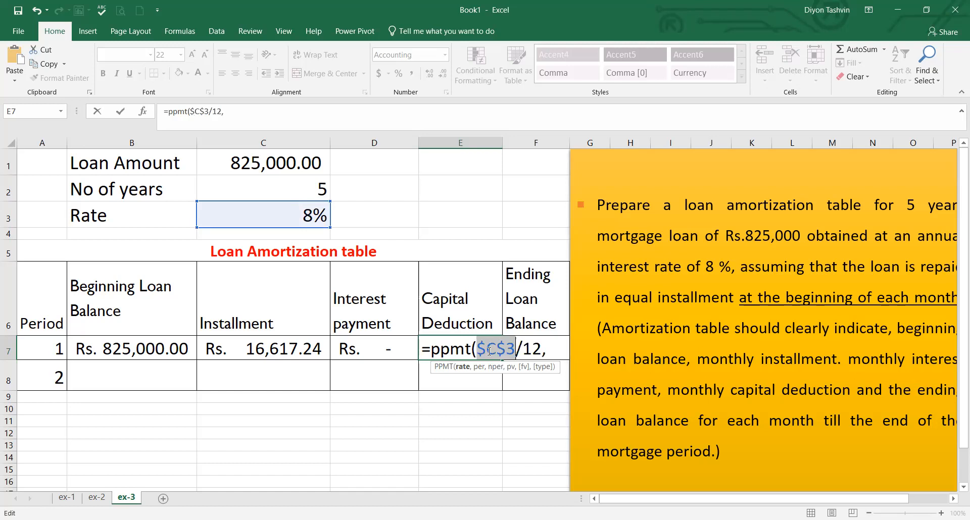
pyautogui.click(562, 355)
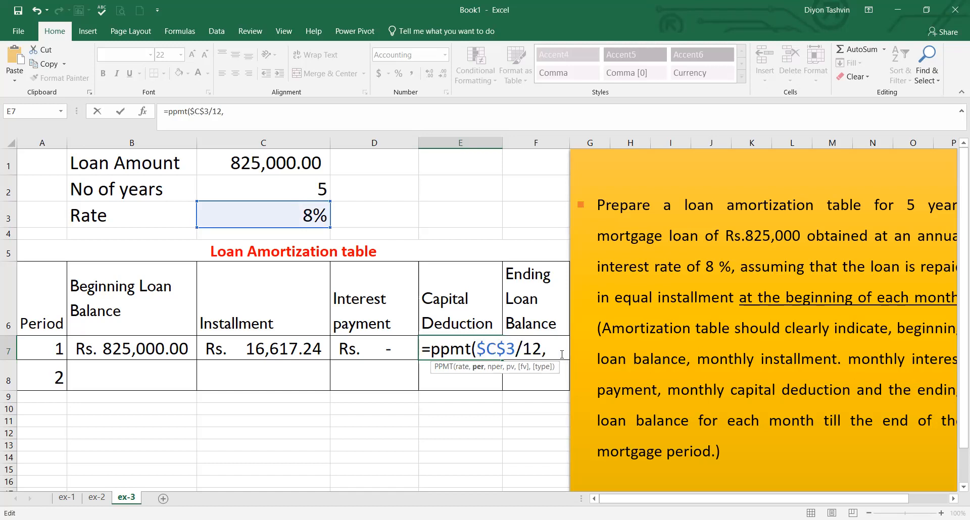
# Step: Set the PPMT formula's period to A7 and its number of periods to $C$2*12, with the years reference absolute
pyautogui.click(37, 350)
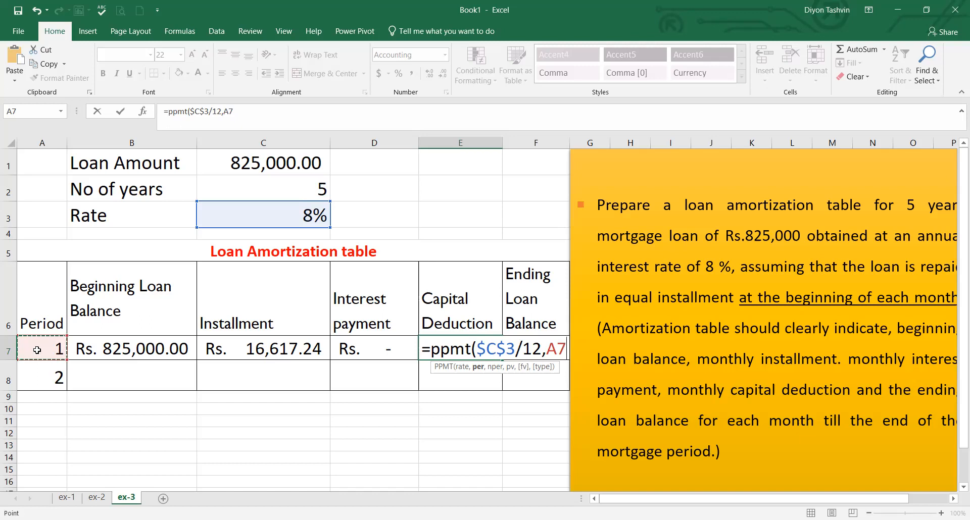
pyautogui.write(',A7')
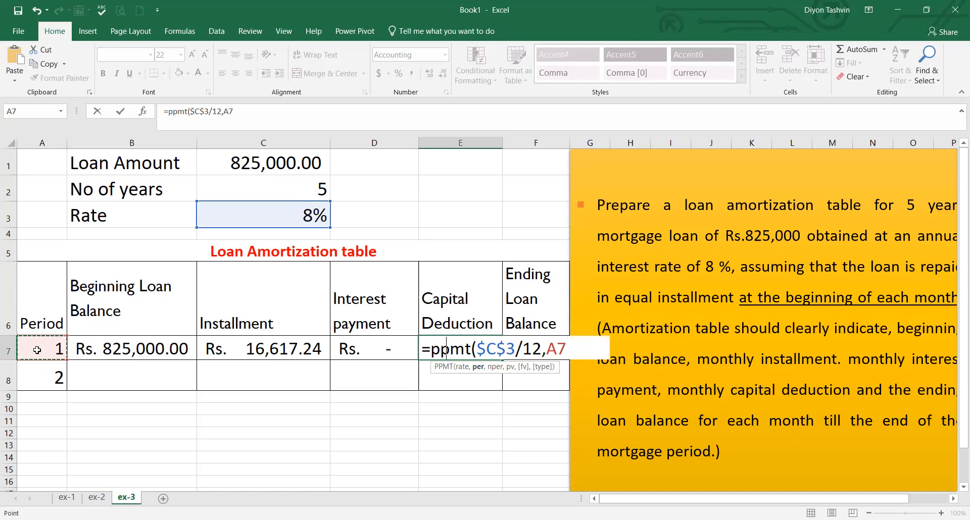
pyautogui.write(',')
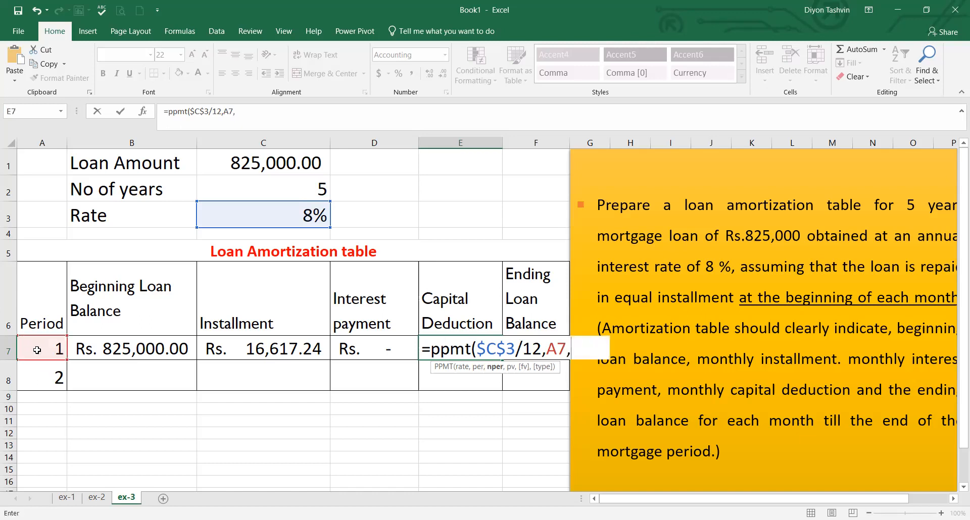
pyautogui.click(263, 185)
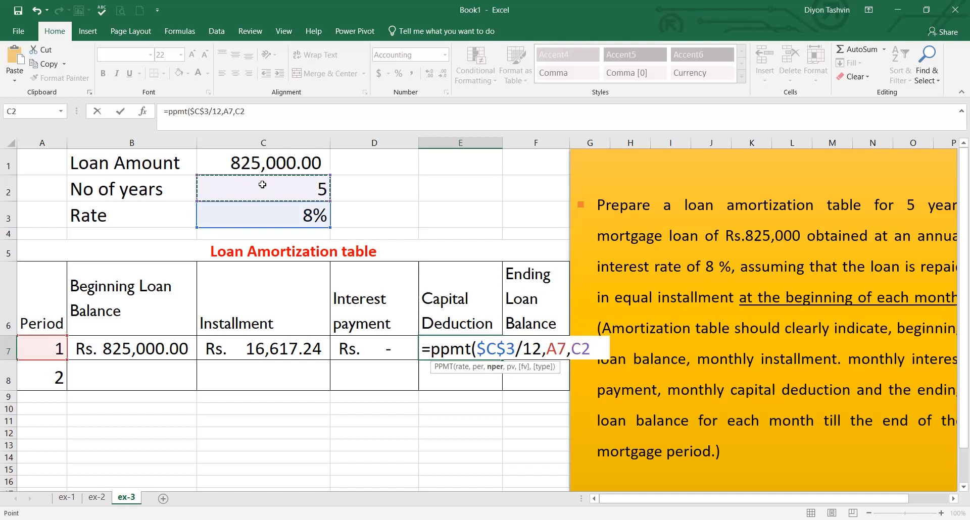
pyautogui.write('*12')
pyautogui.click(578, 354)
pyautogui.press('F4')
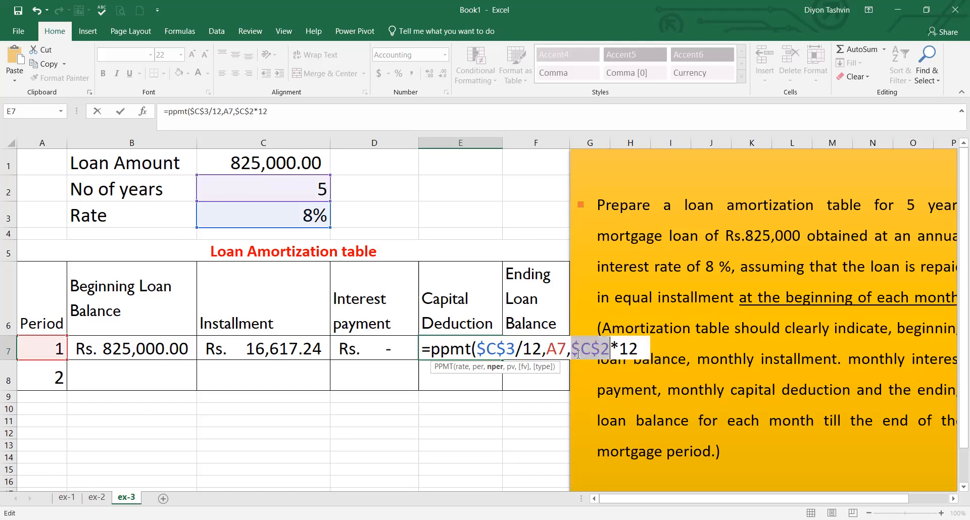
pyautogui.click(649, 349)
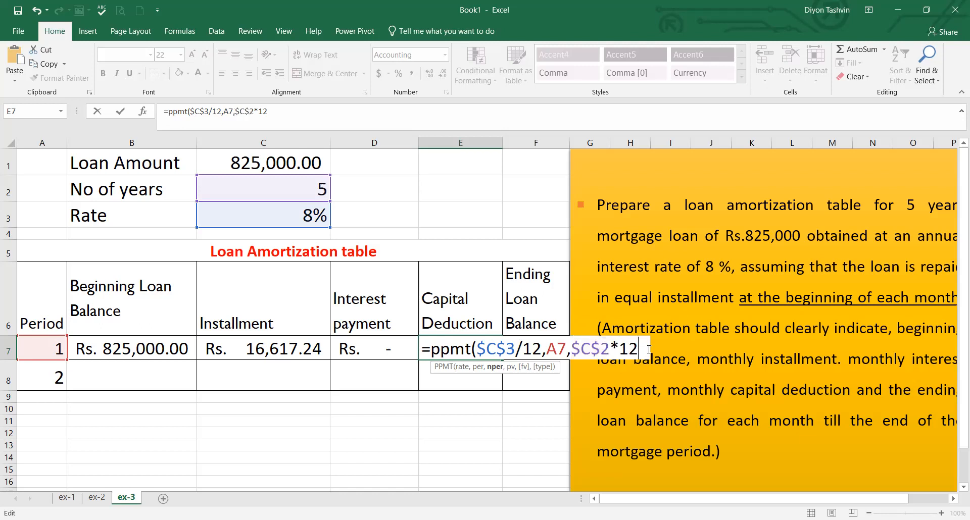
pyautogui.press('BackSpace')
pyautogui.write(',')
# Step: Set the PPMT formula's present value to the loan amount as a negative absolute reference, -$C$1
pyautogui.click(248, 162)
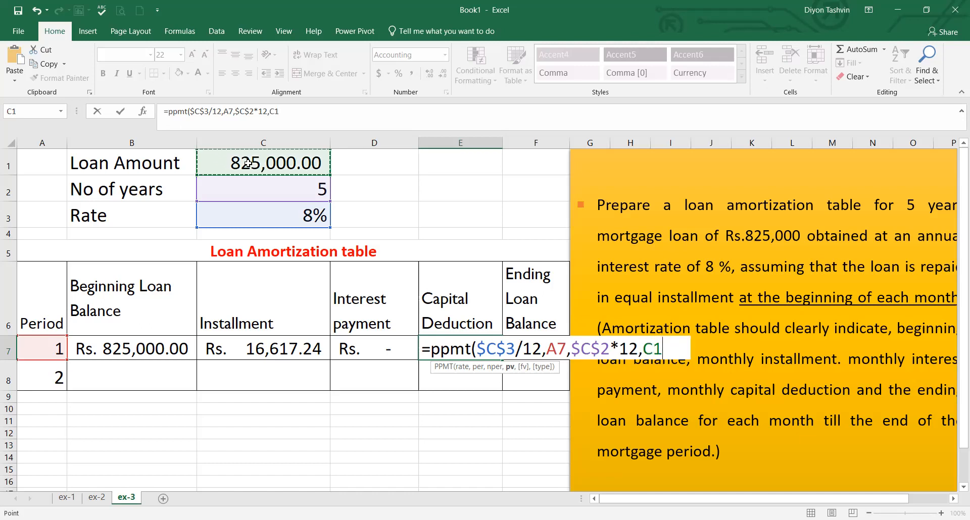
pyautogui.click(643, 349)
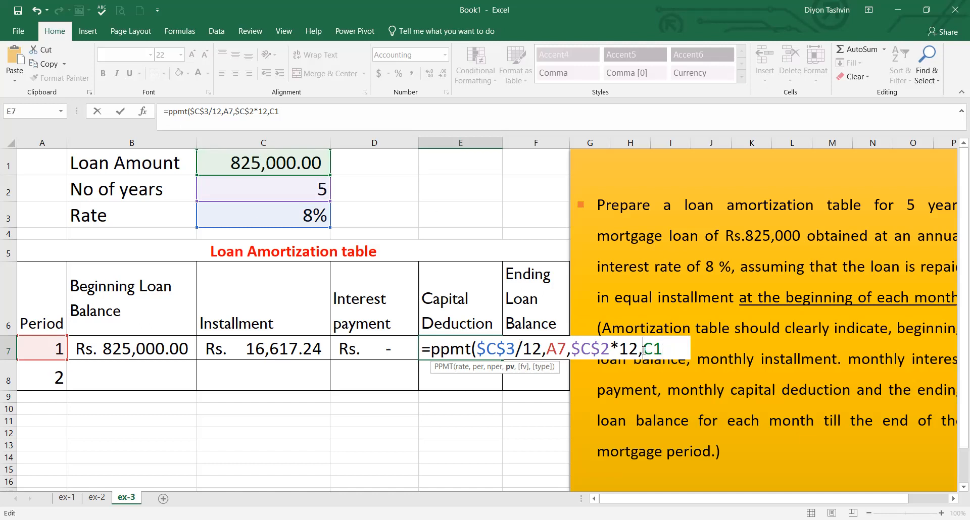
pyautogui.write('-')
pyautogui.press('F4')
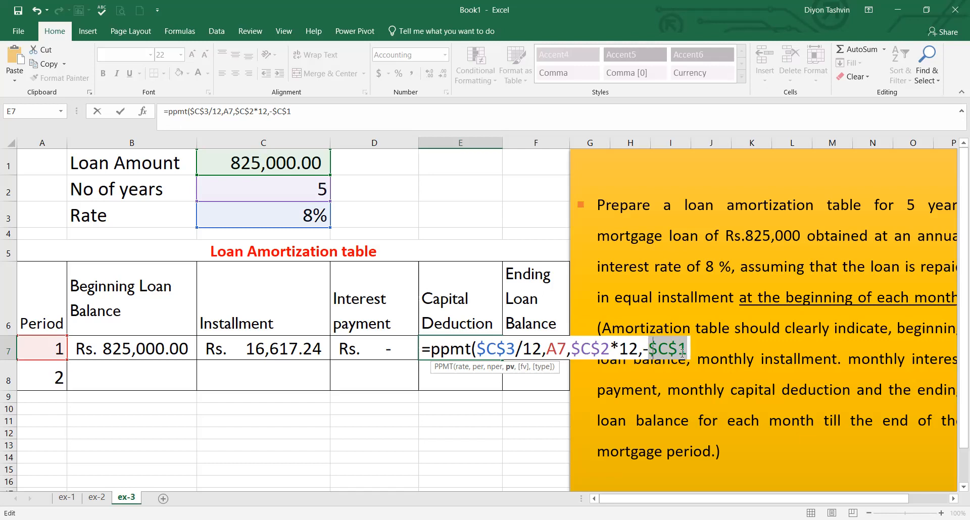
# Step: Skip the future value, set the payment type to 1 for beginning of the period, and complete the PPMT formula in E7
pyautogui.write(',')
pyautogui.hotkey('ctrl', 'z')
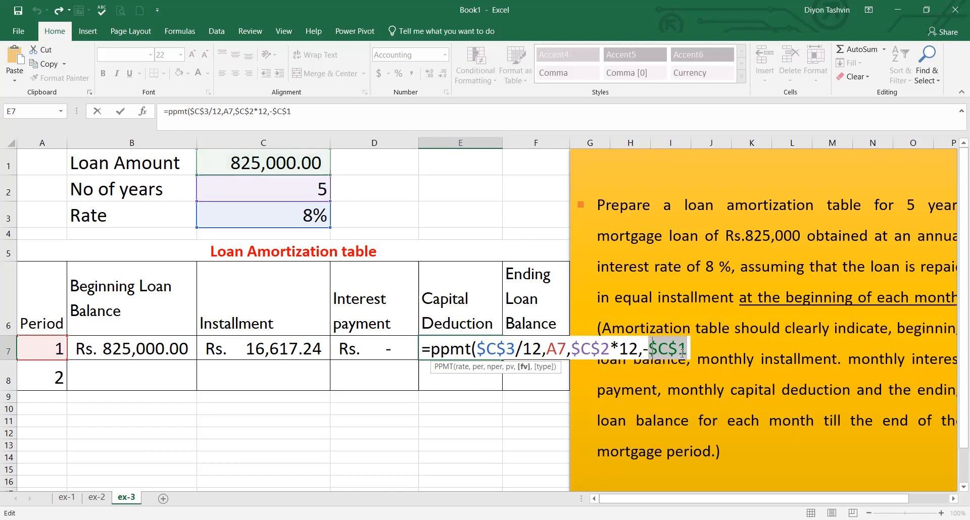
pyautogui.press('BackSpace')
pyautogui.hotkey('ctrl', 'z')
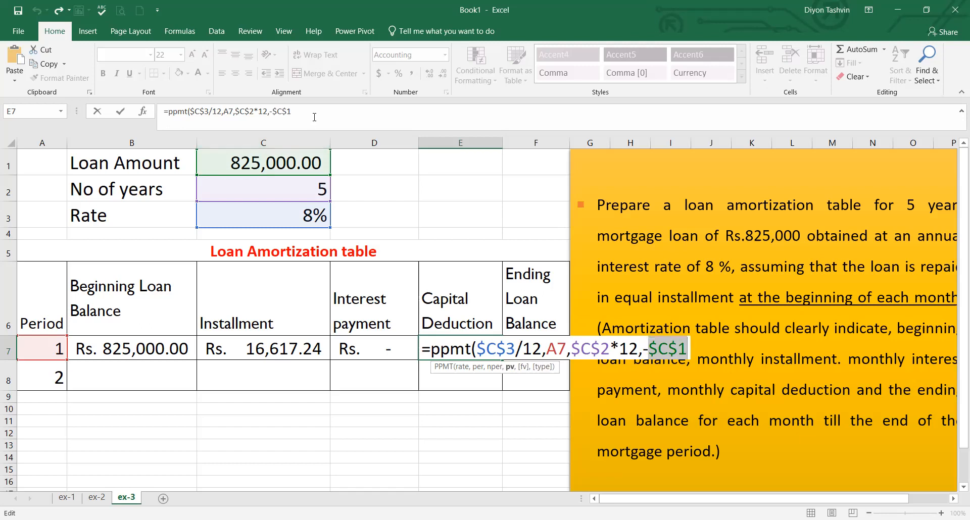
pyautogui.write(',,')
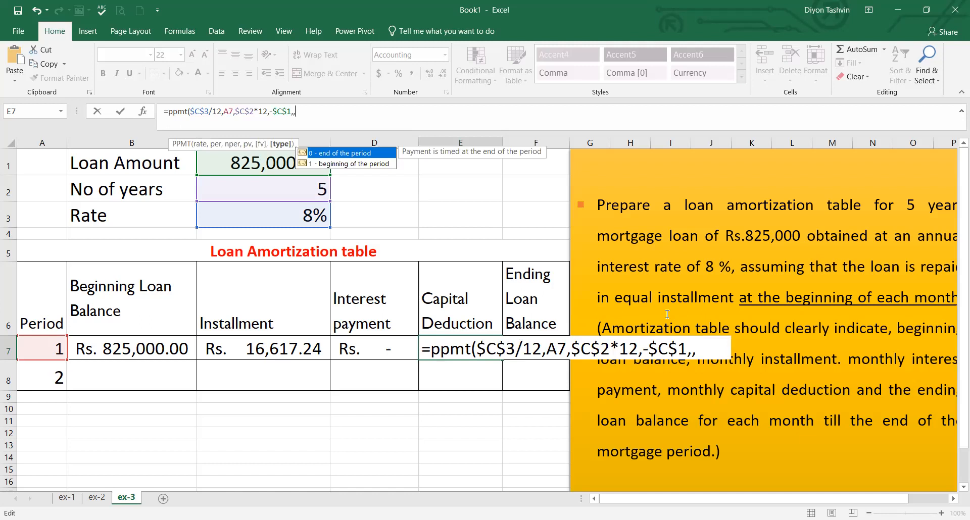
pyautogui.press('Escape')
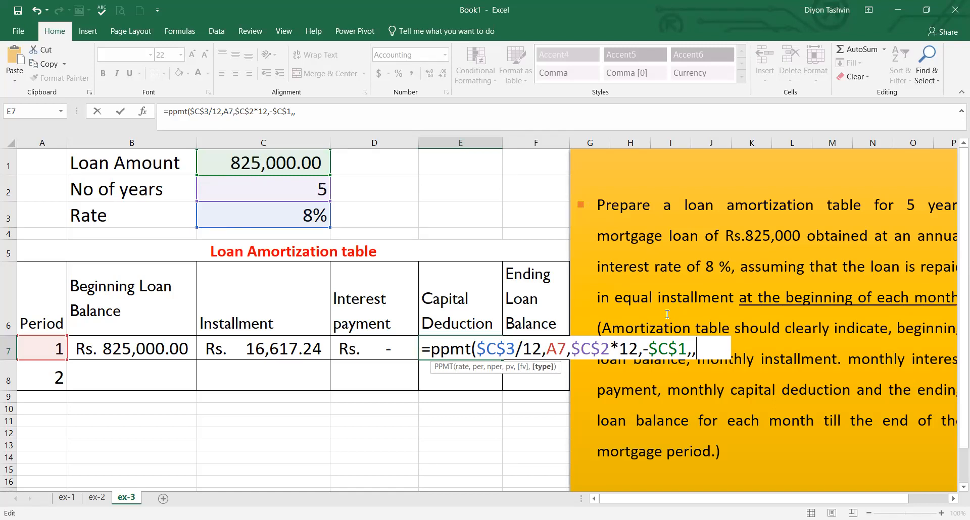
pyautogui.write('1')
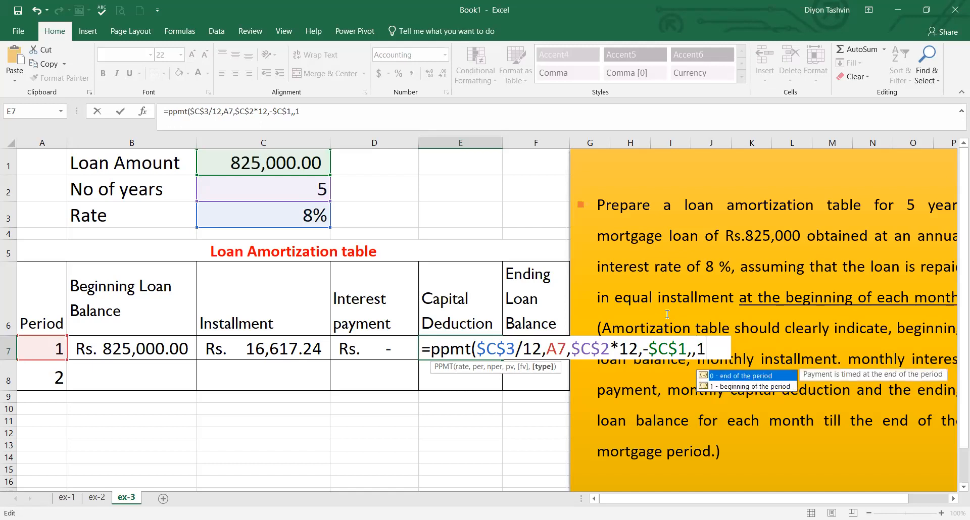
pyautogui.write(')')
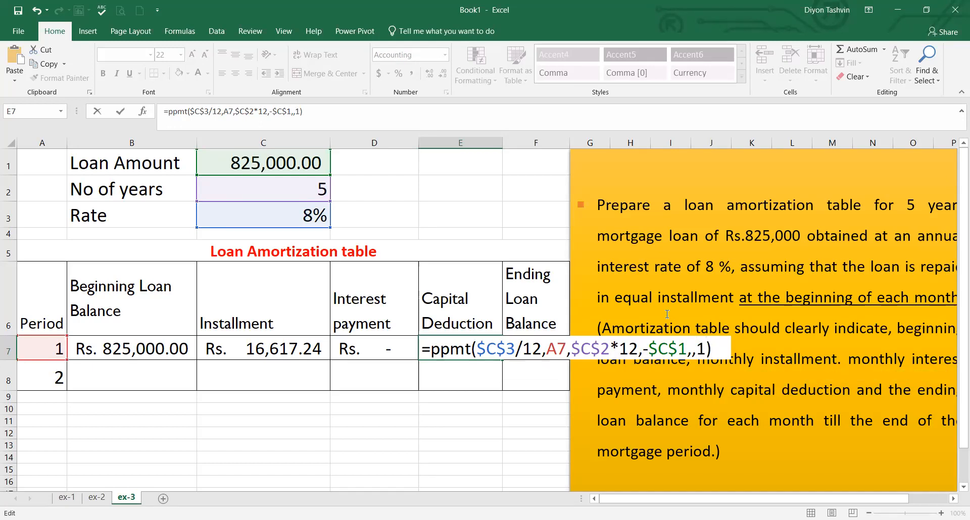
pyautogui.press('Return')
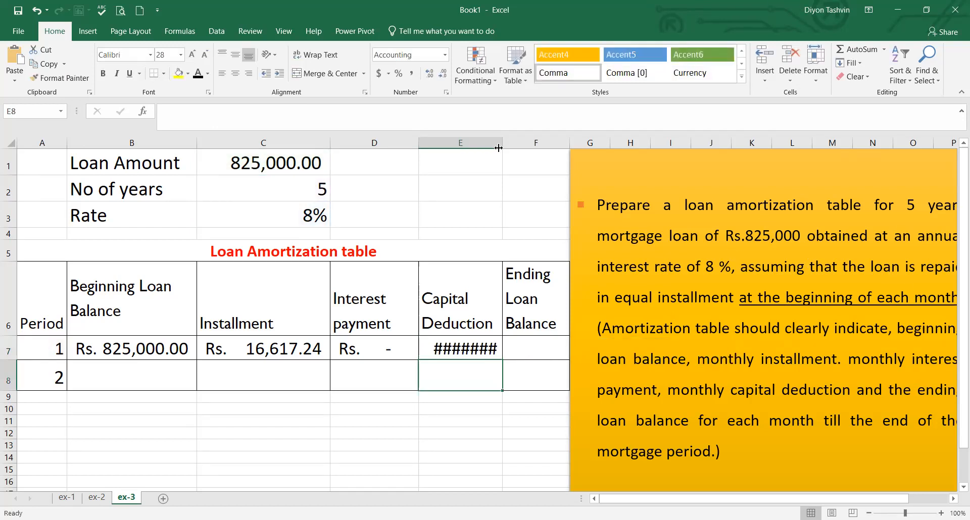
# Step: Widen the Capital Deduction and Ending Loan Balance columns, E and F, so that period 1's amounts fit
pyautogui.moveTo(505, 141); pyautogui.dragTo(523, 144)
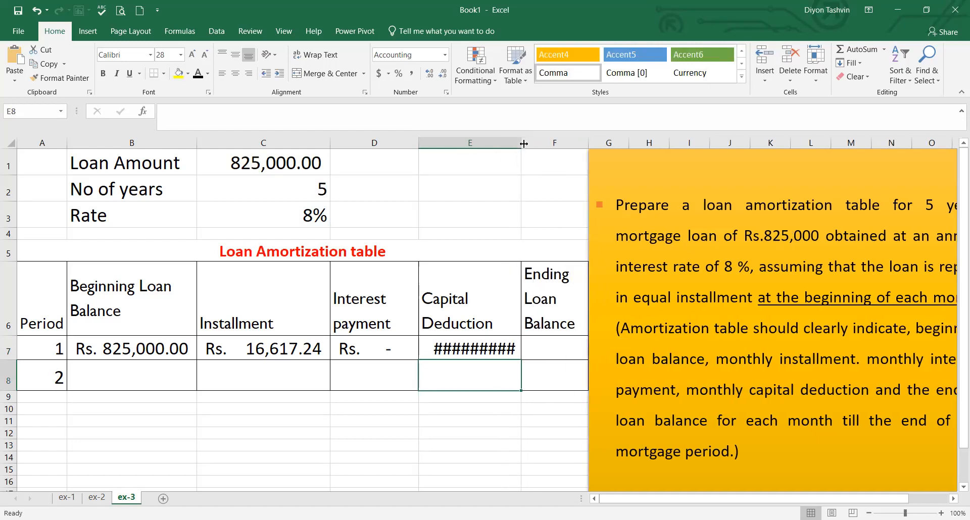
pyautogui.moveTo(523, 144); pyautogui.dragTo(551, 146)
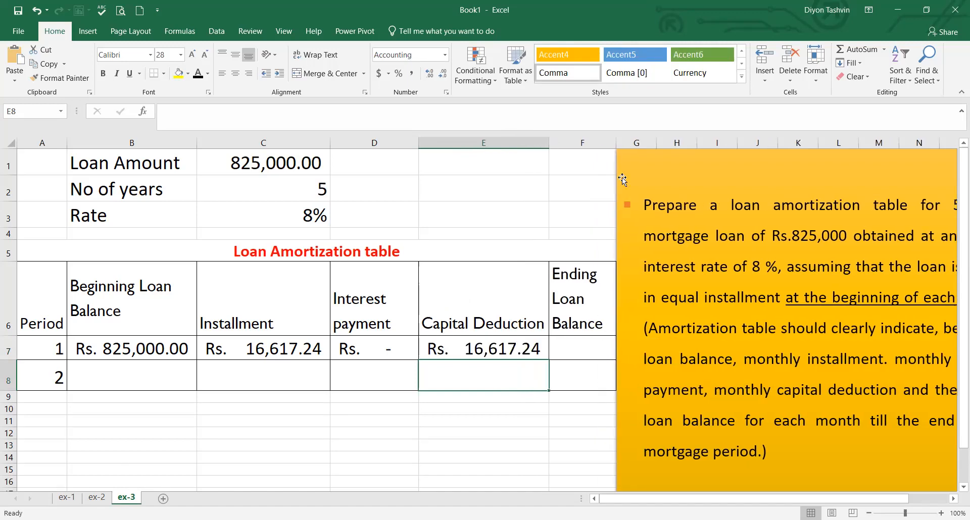
pyautogui.moveTo(616, 144); pyautogui.dragTo(654, 140)
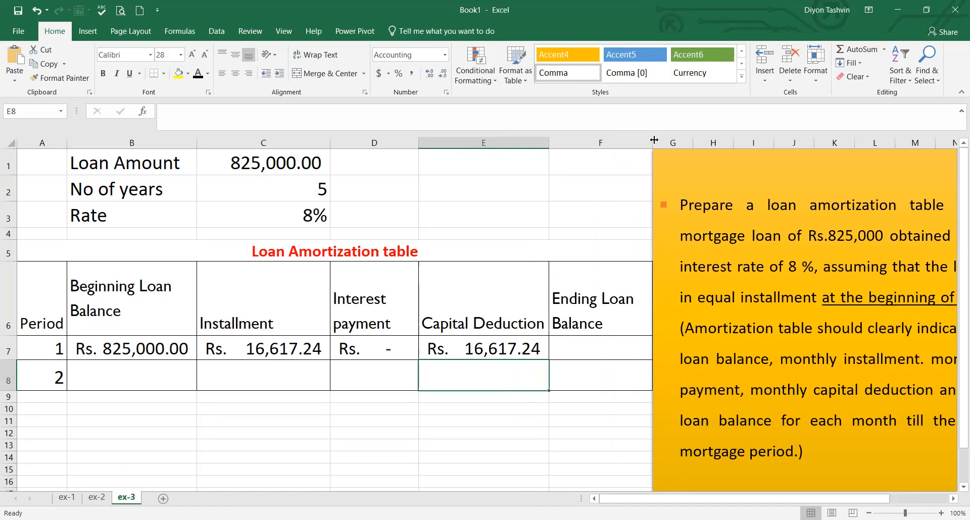
# Step: Calculate period 1's ending loan balance in F7 as +B7-E7 and widen column F to fit the amount
pyautogui.click(594, 348)
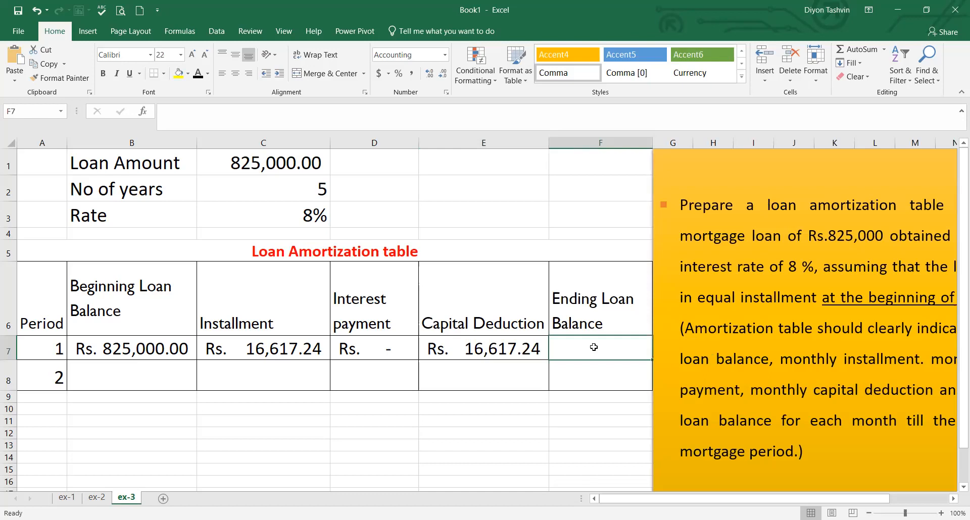
pyautogui.write('+')
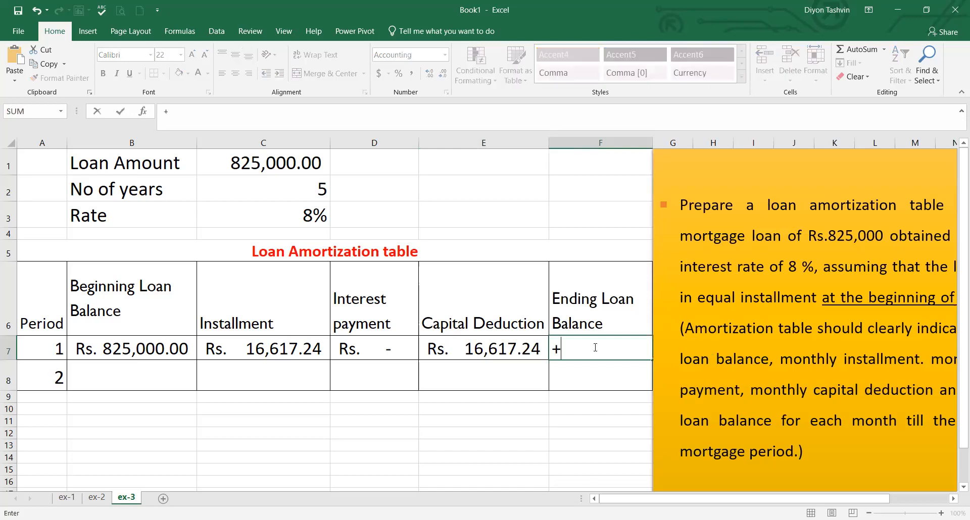
pyautogui.click(152, 348)
pyautogui.write('-')
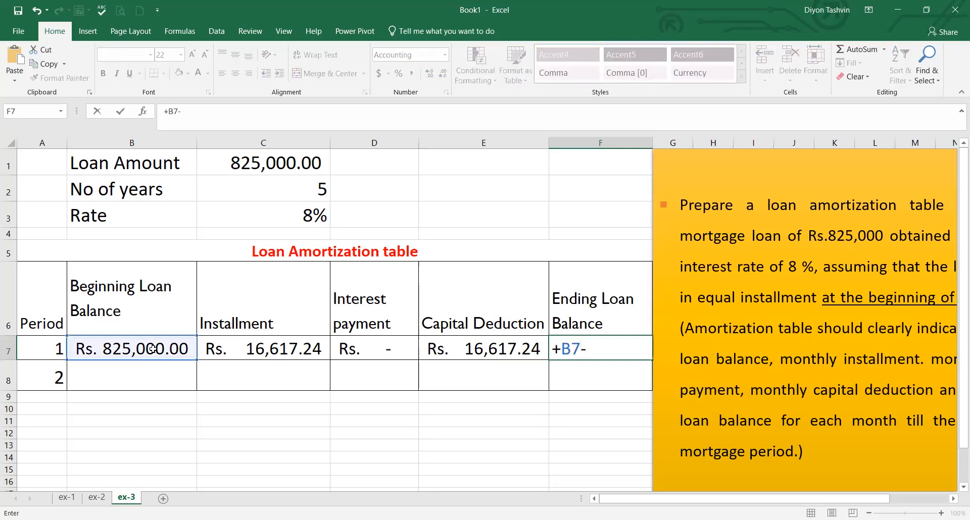
pyautogui.click(496, 349)
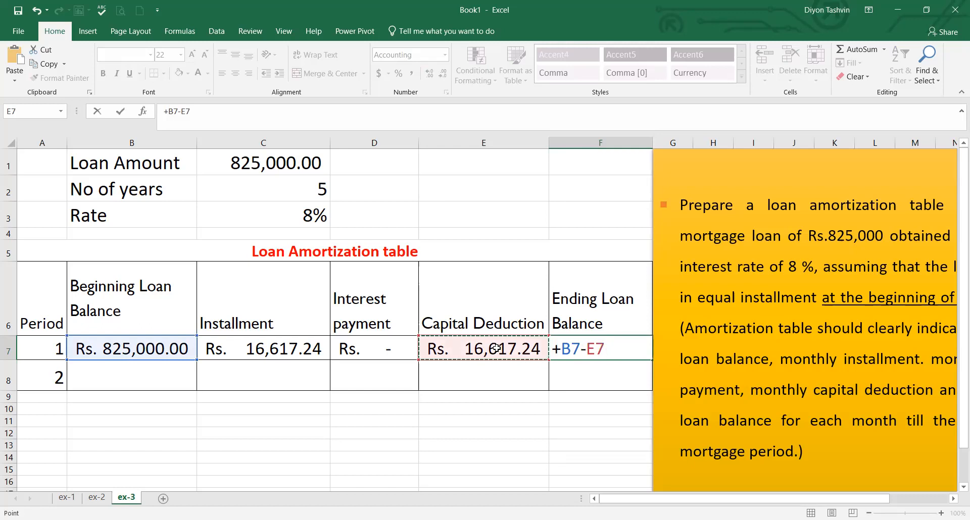
pyautogui.press('Return')
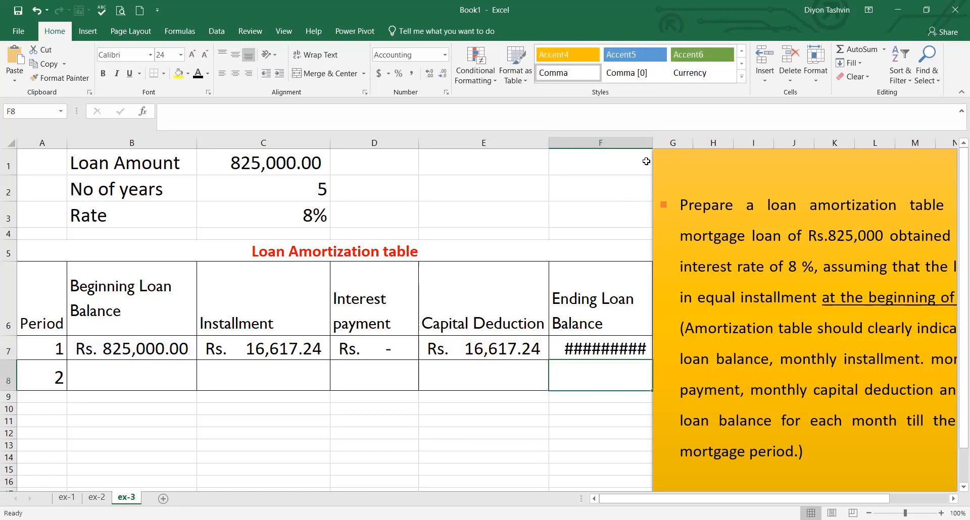
pyautogui.moveTo(653, 144); pyautogui.dragTo(688, 141)
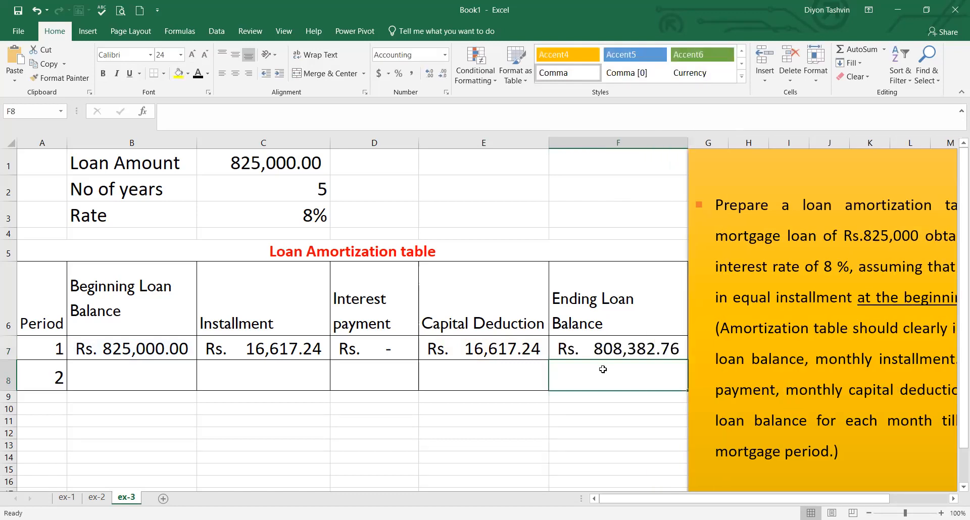
# Step: Link period 2's beginning loan balance in B8 to the previous ending balance with +F7, and widen column B to fit it
pyautogui.click(149, 371)
pyautogui.write('+')
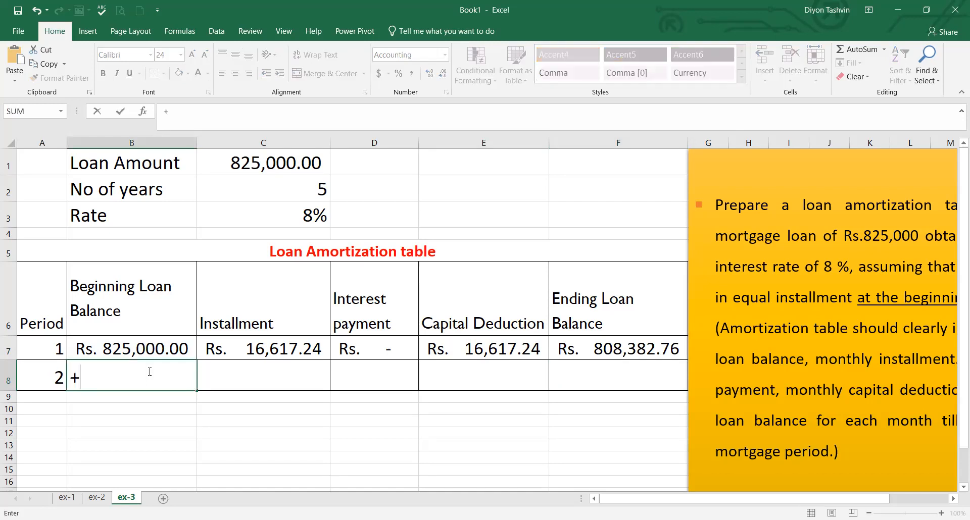
pyautogui.click(615, 350)
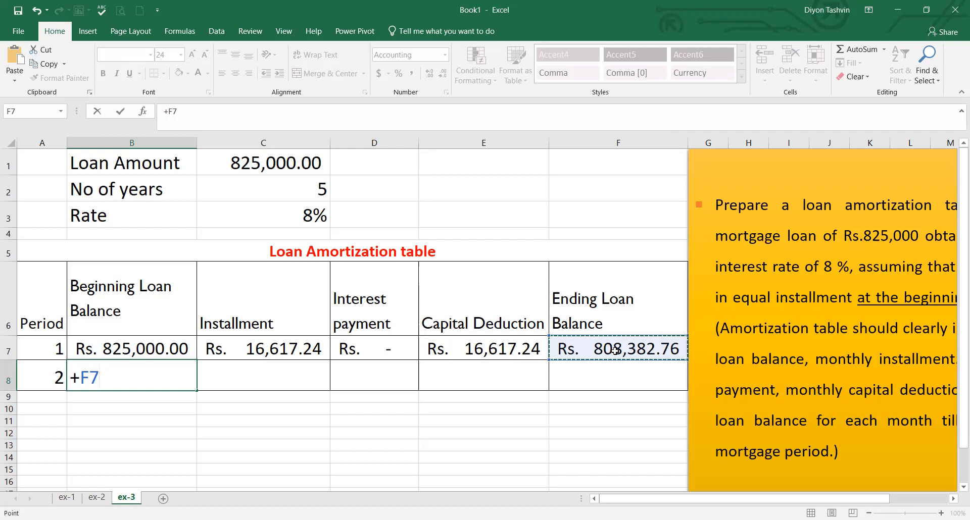
pyautogui.press('Return')
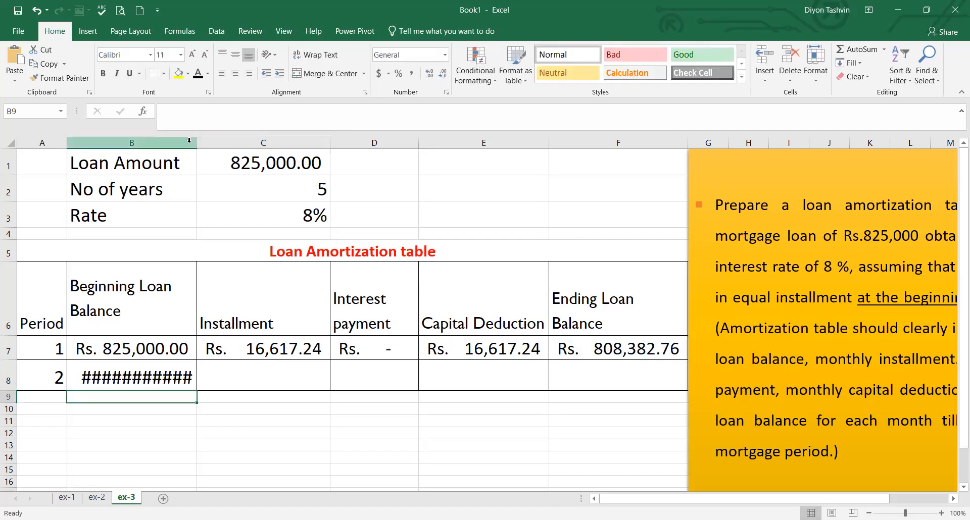
pyautogui.moveTo(197, 146); pyautogui.dragTo(225, 147)
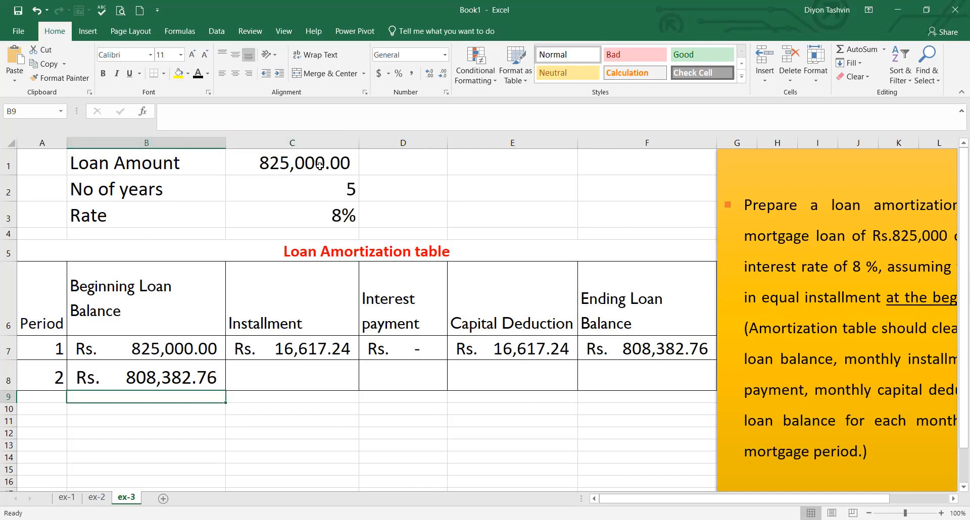
# Step: Extend the period numbers from A7:A8 down column A to period 60, covering the 5 years of monthly installments
pyautogui.click(313, 188)
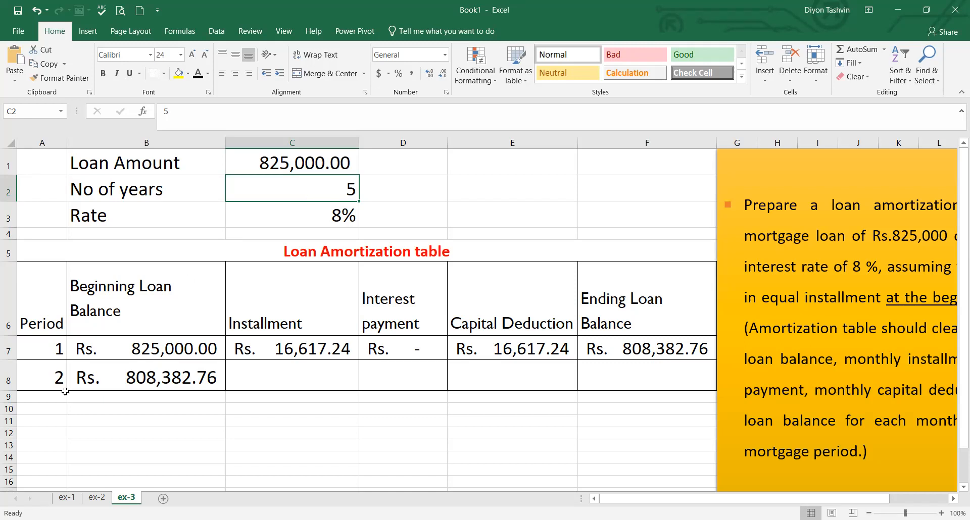
pyautogui.moveTo(52, 349); pyautogui.dragTo(58, 379)
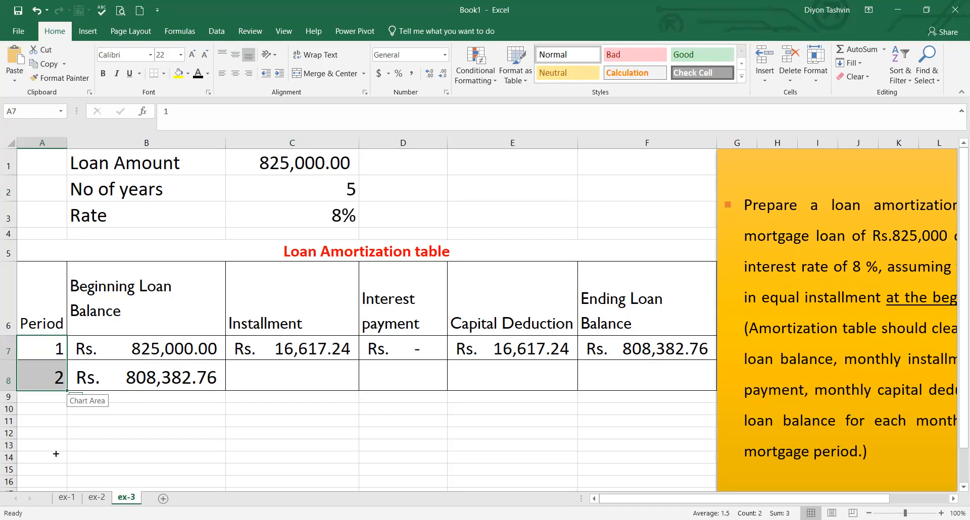
pyautogui.moveTo(42, 130); pyautogui.dragTo(23, 298)
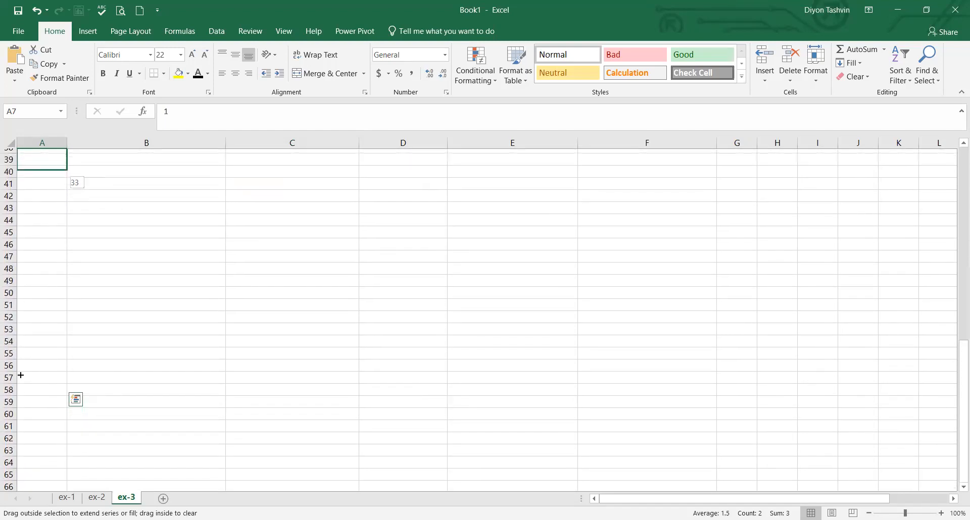
pyautogui.moveTo(10, 426); pyautogui.dragTo(10, 425)
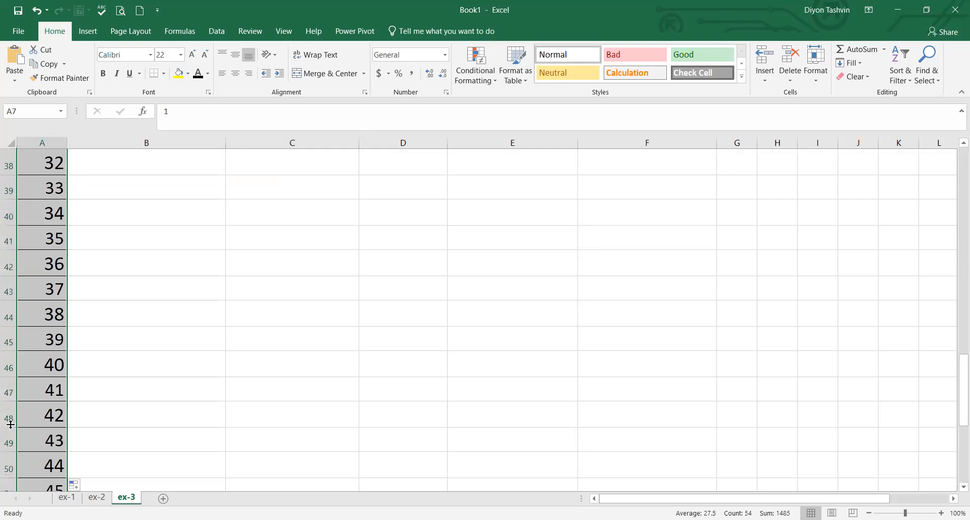
pyautogui.moveTo(963, 365); pyautogui.dragTo(956, 473)
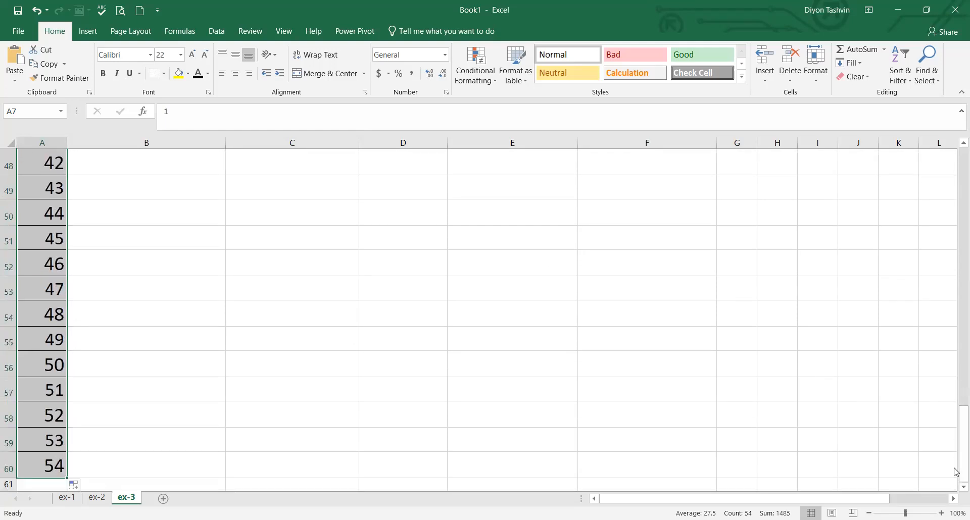
pyautogui.moveTo(67, 478); pyautogui.dragTo(55, 444)
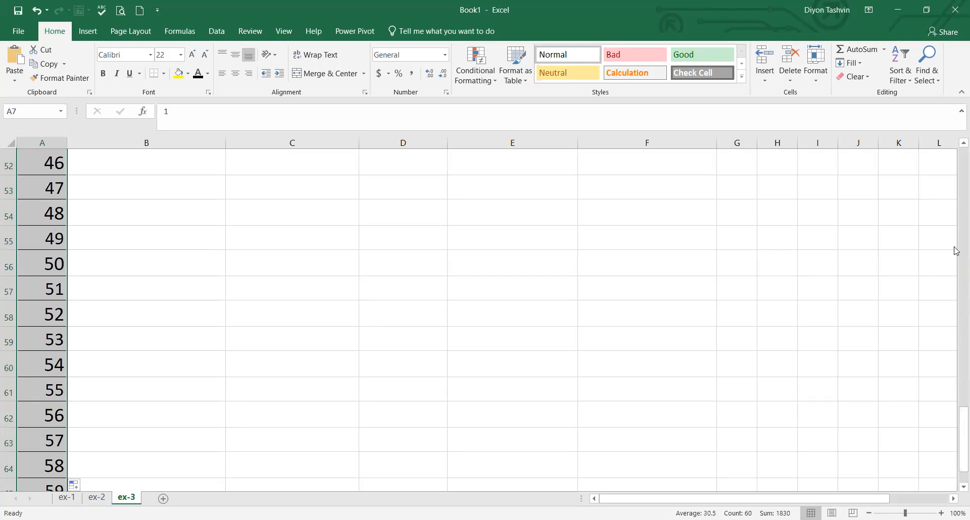
pyautogui.moveTo(957, 416); pyautogui.dragTo(954, 148)
# Step: Narrow the orange problem text box from its table-side edge to about column H, leaving clear space beside column F
pyautogui.click(293, 382)
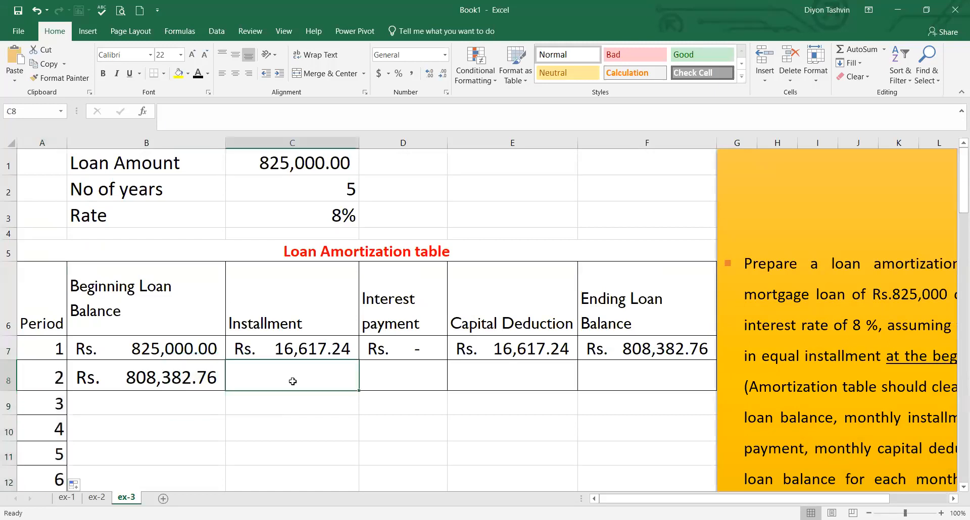
pyautogui.click(271, 346)
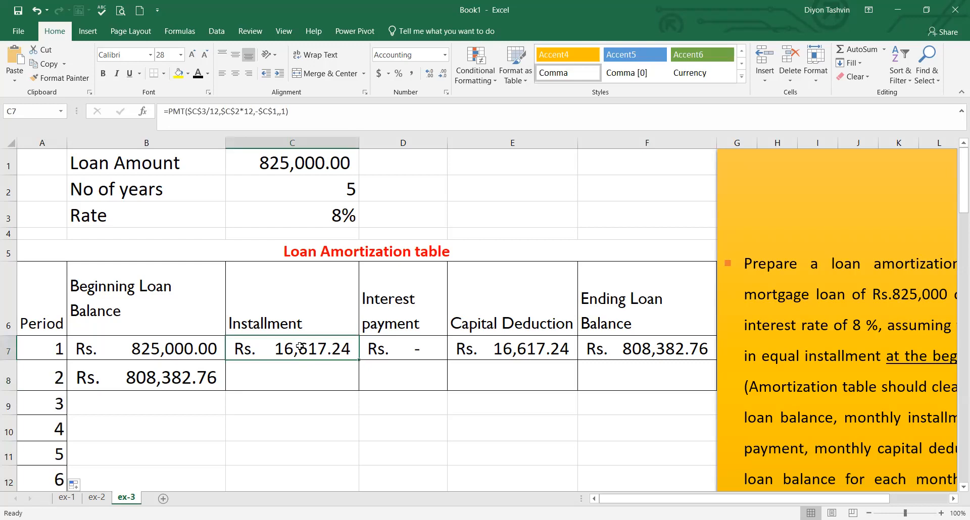
pyautogui.moveTo(301, 346); pyautogui.dragTo(654, 347)
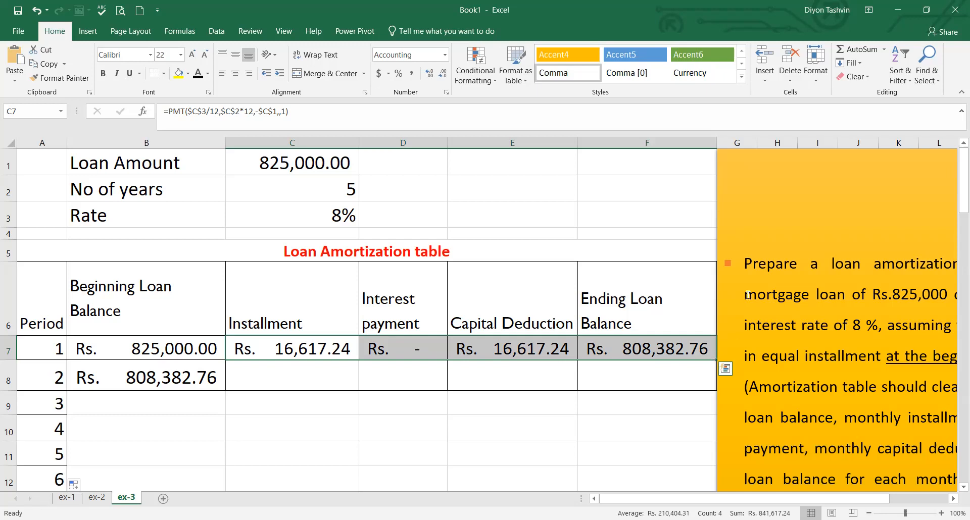
pyautogui.click(723, 223)
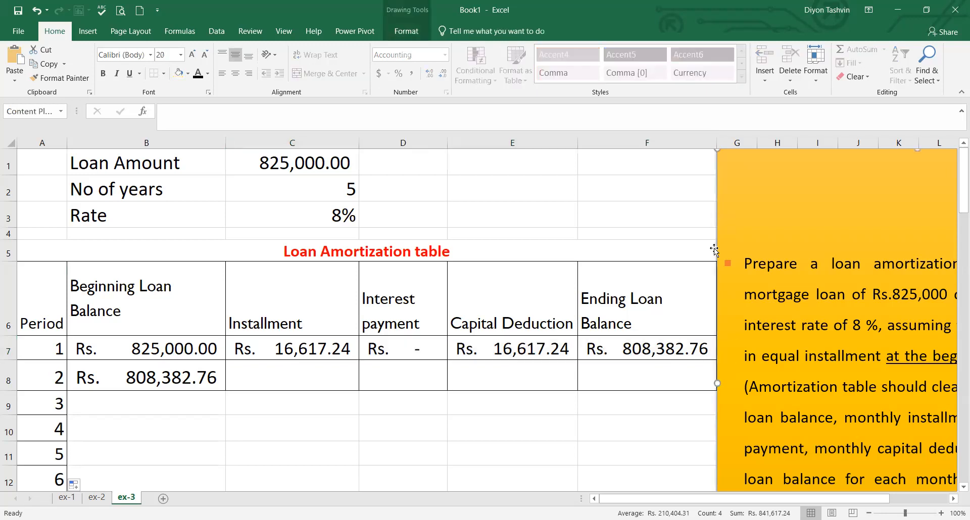
pyautogui.moveTo(718, 383); pyautogui.dragTo(778, 378)
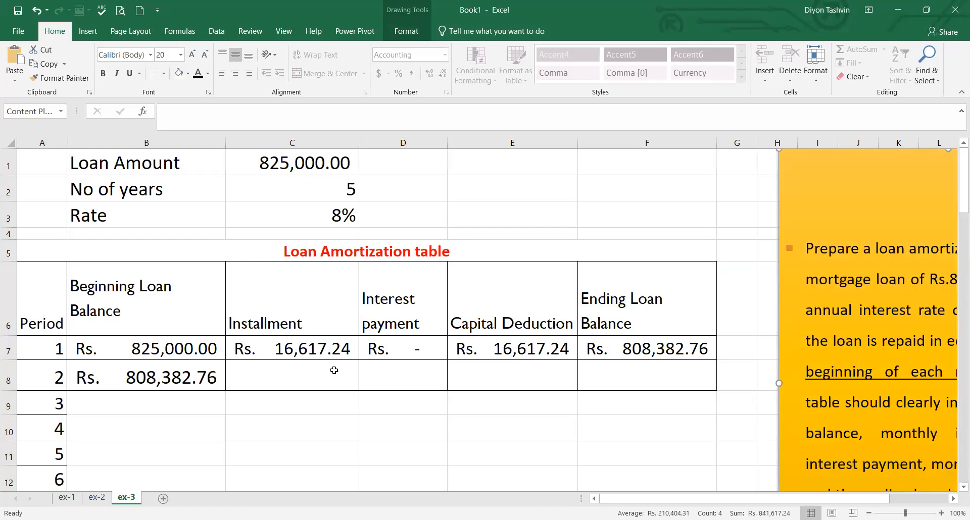
# Step: Fill the C7:F7 formulas down to row 8, widening column D, and fill B8:F8 down to period 60 in row 66
pyautogui.moveTo(332, 347); pyautogui.dragTo(721, 391)
pyautogui.moveTo(447, 143); pyautogui.dragTo(473, 138)
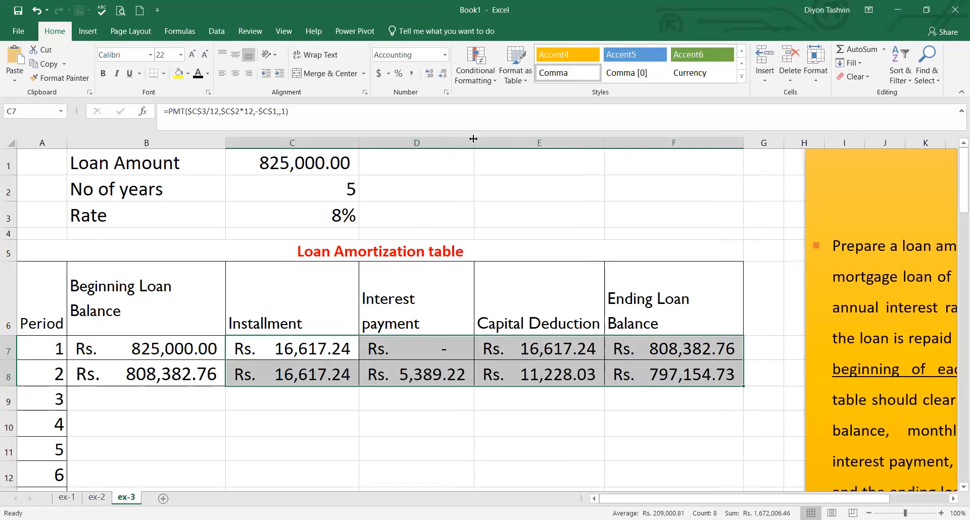
pyautogui.moveTo(141, 370); pyautogui.dragTo(730, 404)
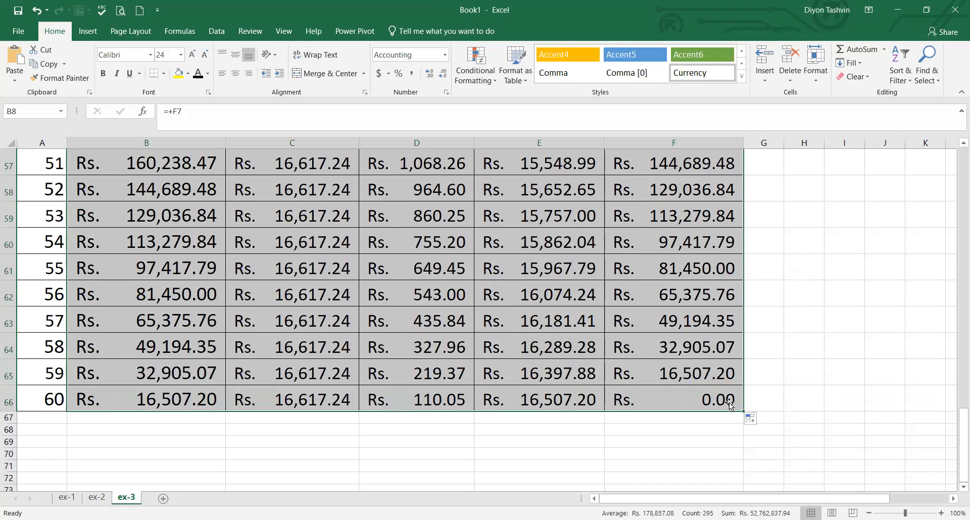
# Step: Highlight the final ending loan balance in F66, period 60, with the Accent5 cell style
pyautogui.click(829, 363)
pyautogui.click(696, 400)
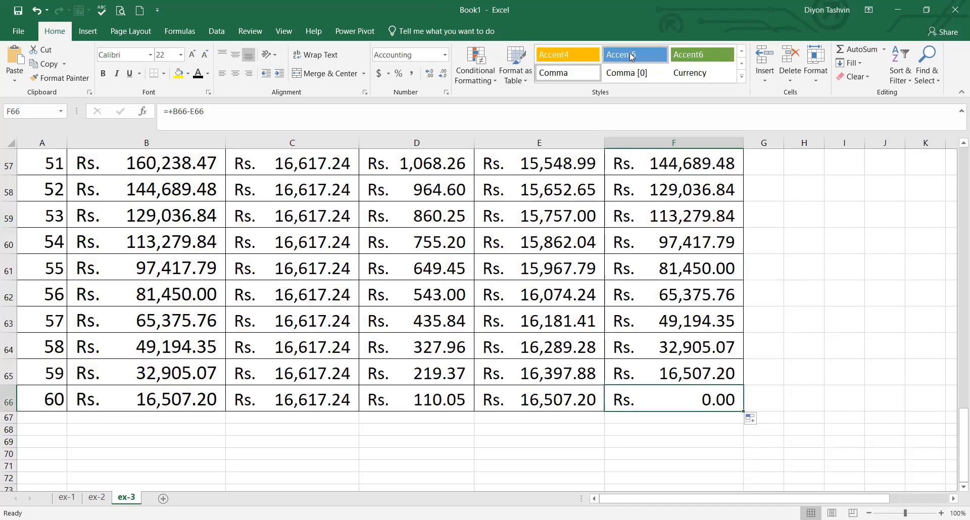
pyautogui.click(657, 55)
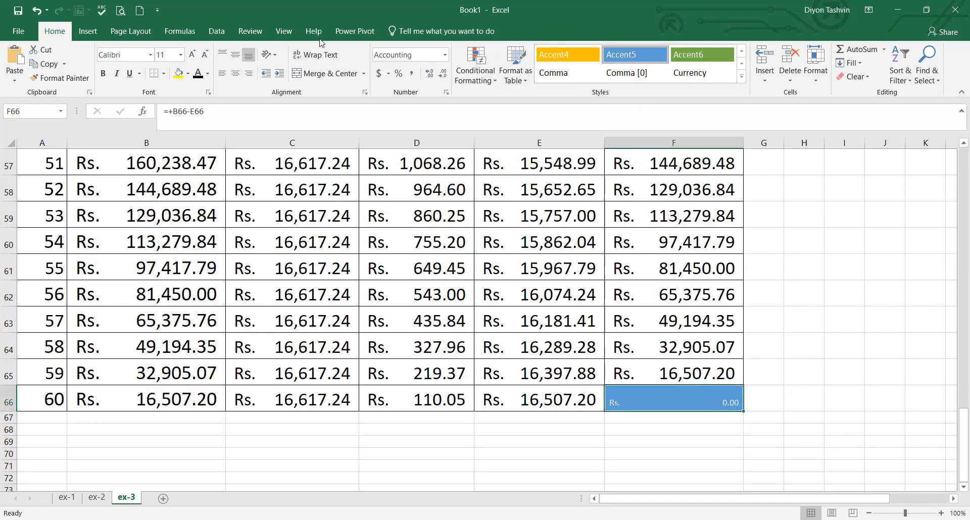
# Step: Enlarge the font of the highlighted final balance in F66 to size 26
pyautogui.click(192, 56)
pyautogui.click(192, 55)
pyautogui.click(192, 56)
pyautogui.click(192, 56)
pyautogui.click(192, 55)
pyautogui.click(192, 56)
pyautogui.click(192, 55)
pyautogui.click(192, 55)
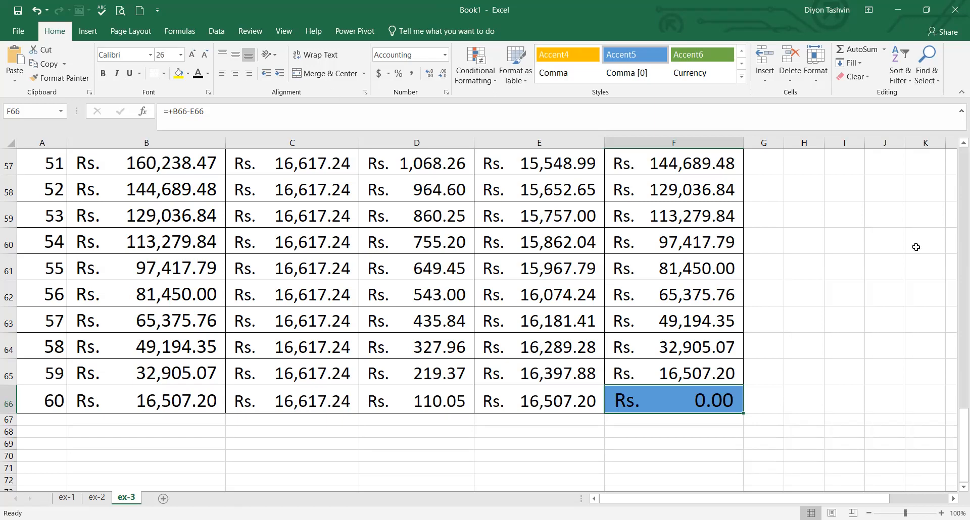
# Step: Insert a basic 2-D line chart from the Period, Interest payment and Capital Deduction columns, A6:A66 and D6:E66
pyautogui.moveTo(960, 419); pyautogui.dragTo(958, 151)
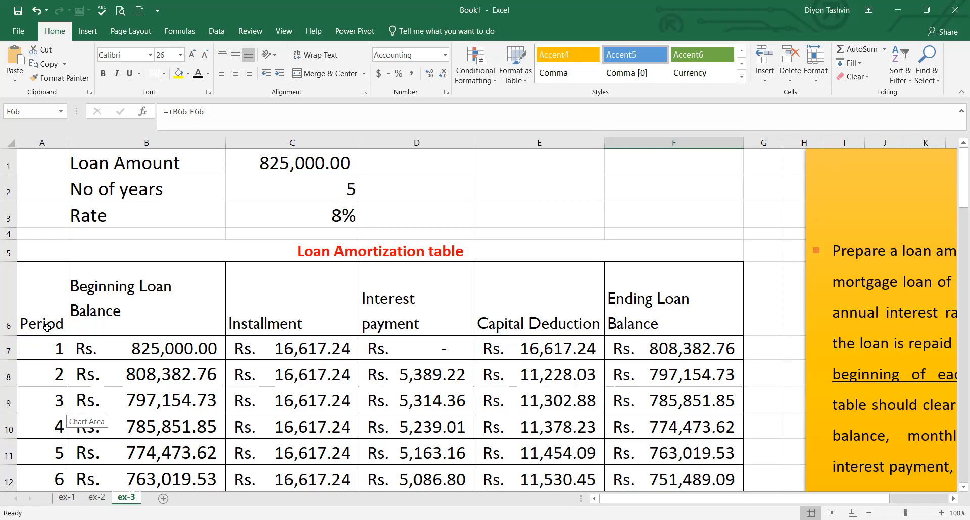
pyautogui.moveTo(45, 306); pyautogui.dragTo(45, 458)
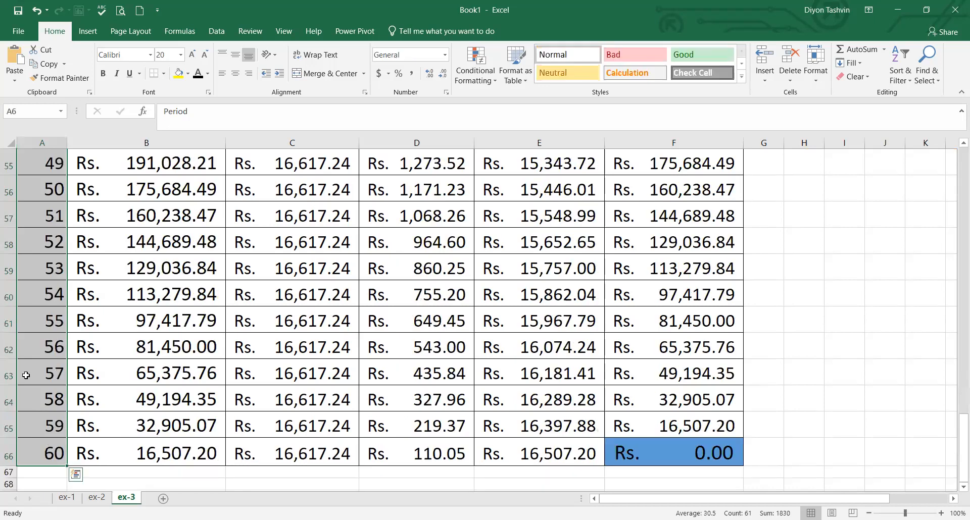
pyautogui.keyDown('ctrl'); pyautogui.click(421, 454); pyautogui.keyUp('ctrl')
pyautogui.moveTo(420, 430); pyautogui.dragTo(525, 211)
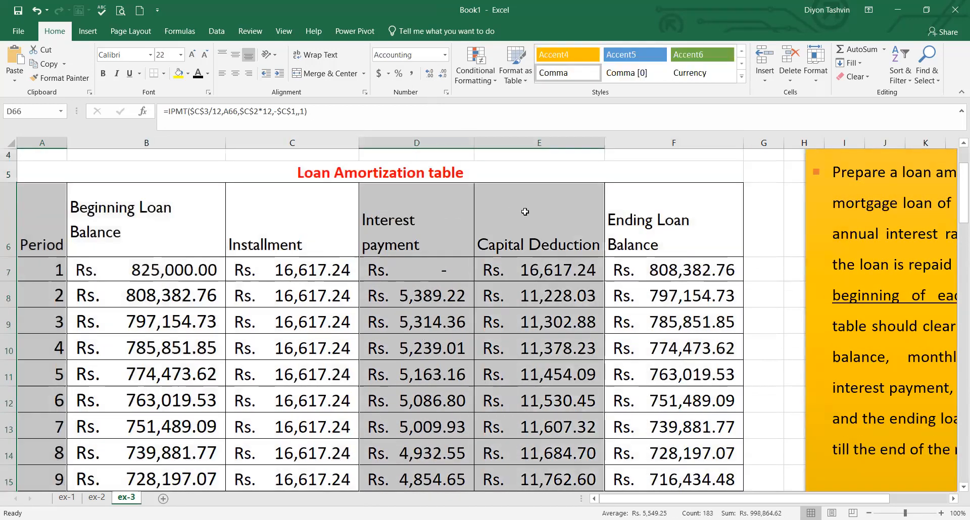
pyautogui.click(90, 35)
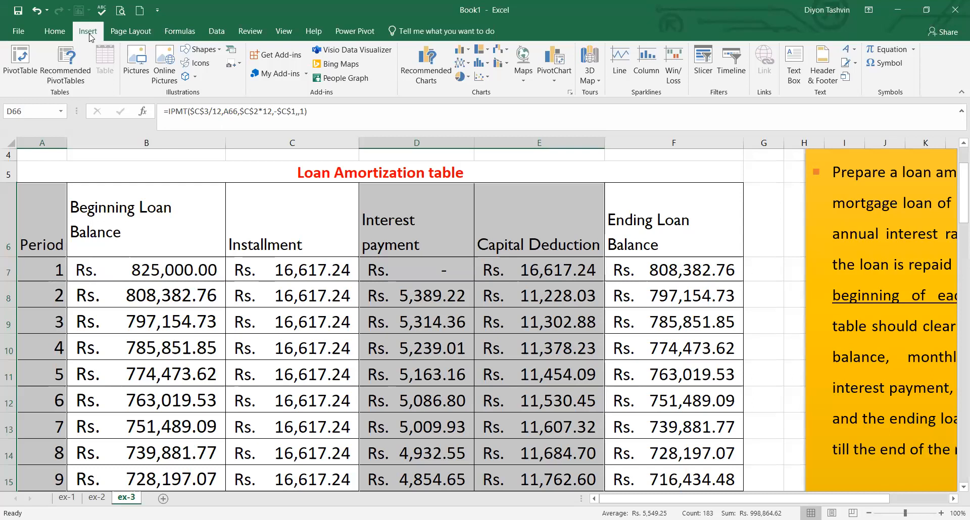
pyautogui.click(463, 64)
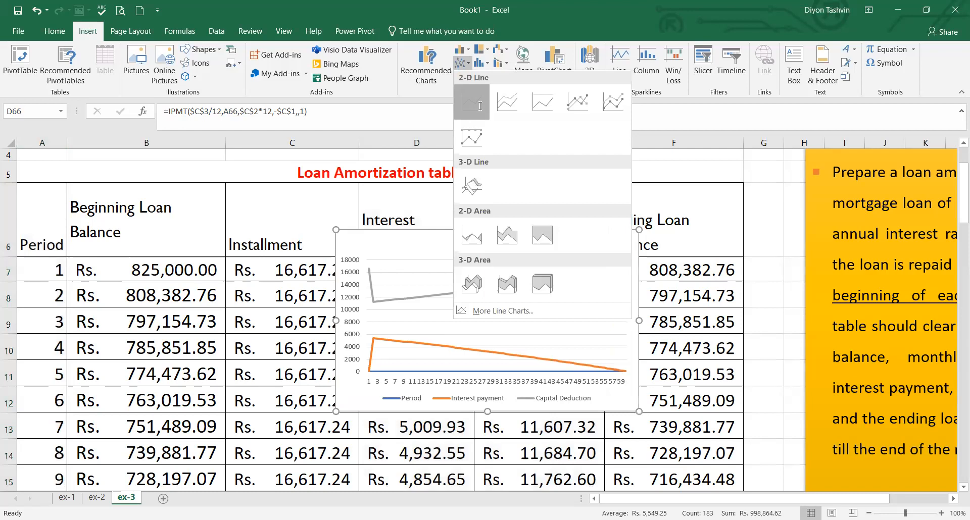
pyautogui.click(480, 106)
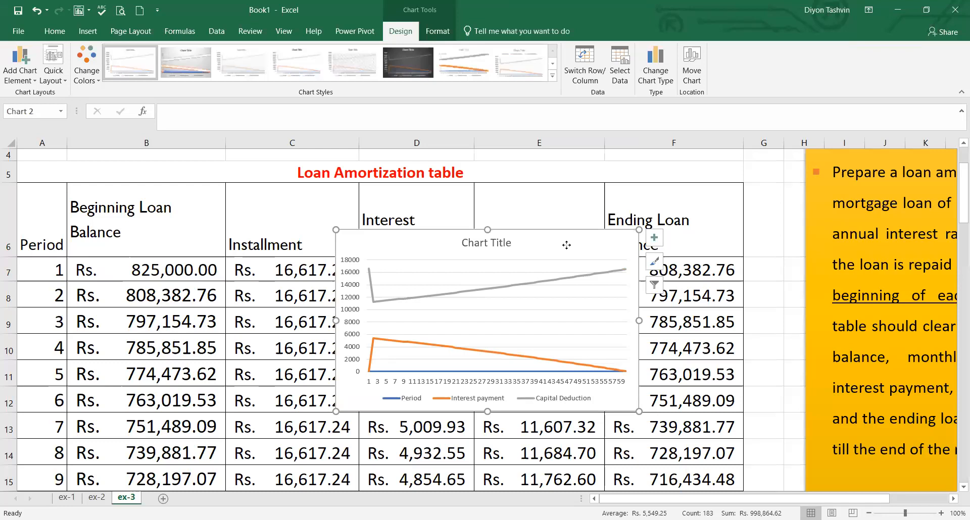
# Step: Enlarge the line chart to span from column B to column F and remove the Period series from its data
pyautogui.doubleClick(434, 234)
pyautogui.moveTo(335, 230); pyautogui.dragTo(127, 177)
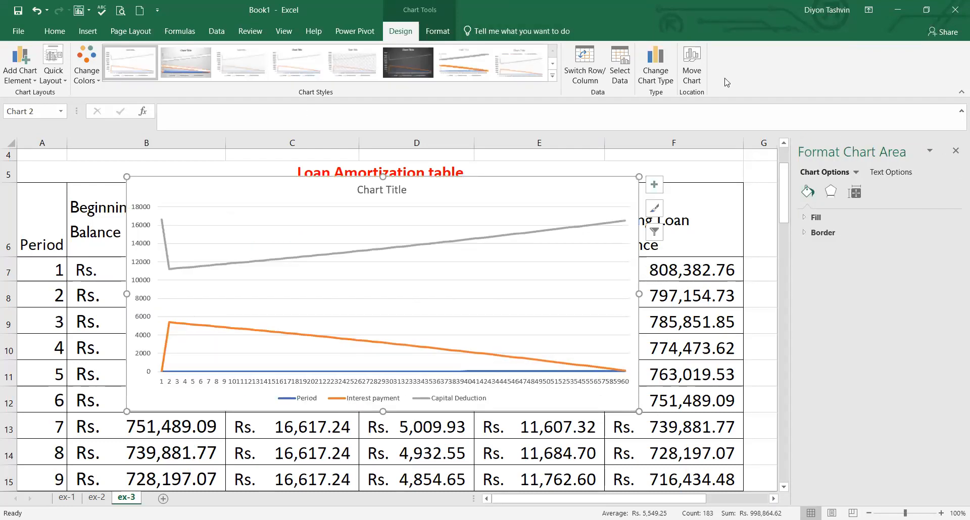
pyautogui.click(625, 69)
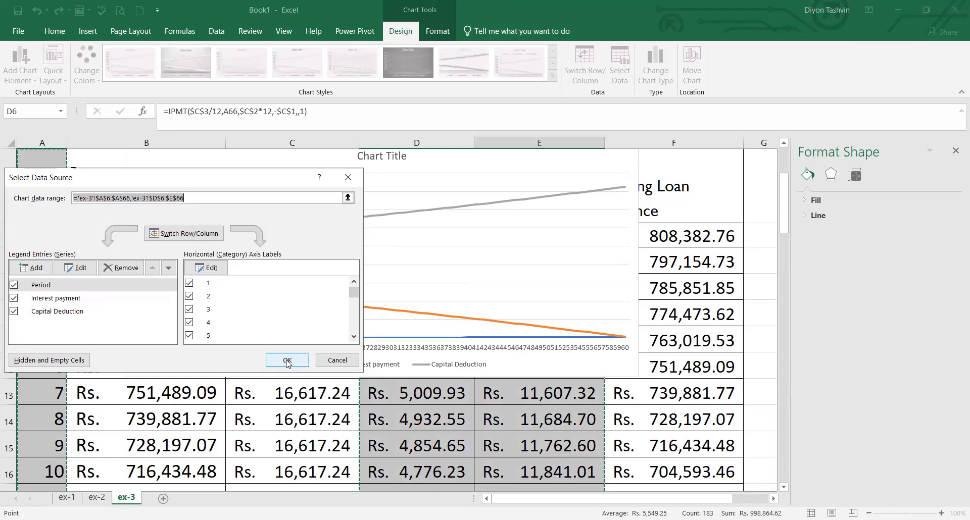
pyautogui.click(115, 268)
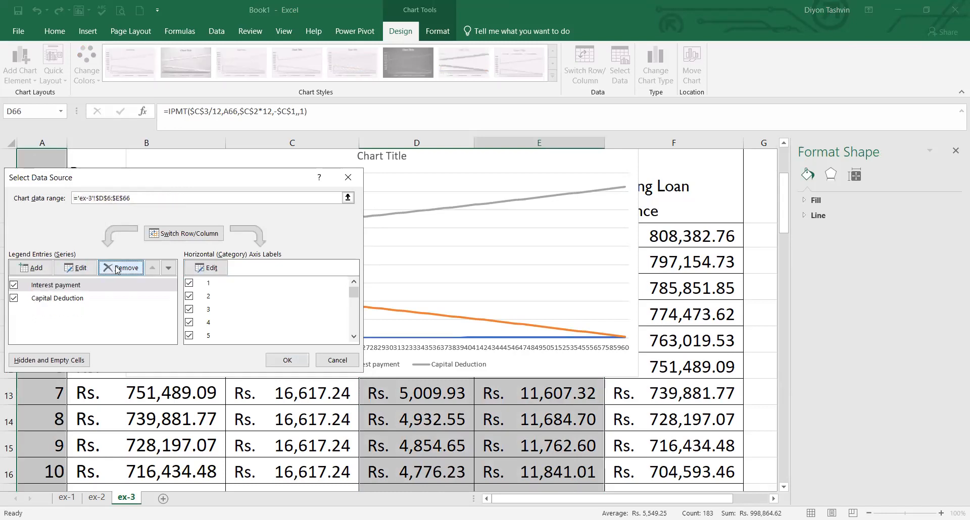
pyautogui.click(287, 361)
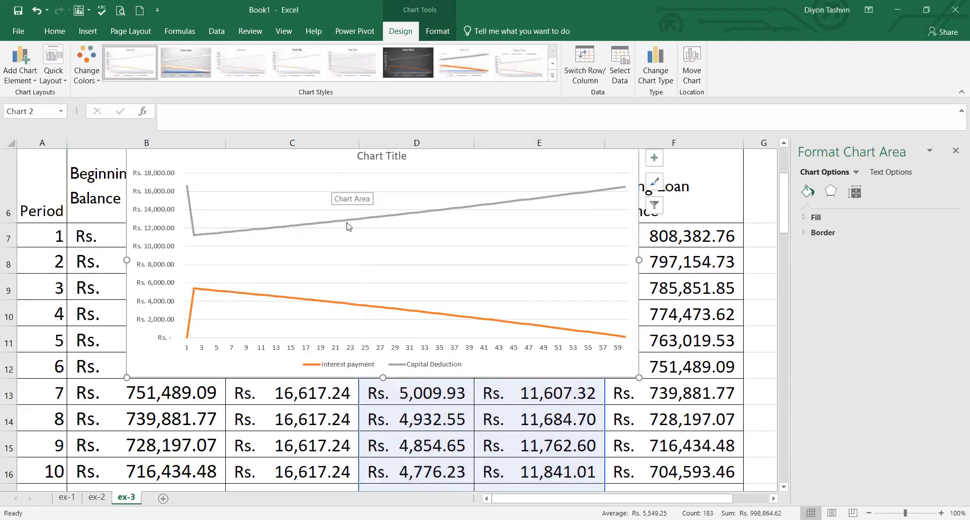
# Step: Apply the dark-background chart style to the line chart and examine the early and final points of both lines
pyautogui.click(419, 69)
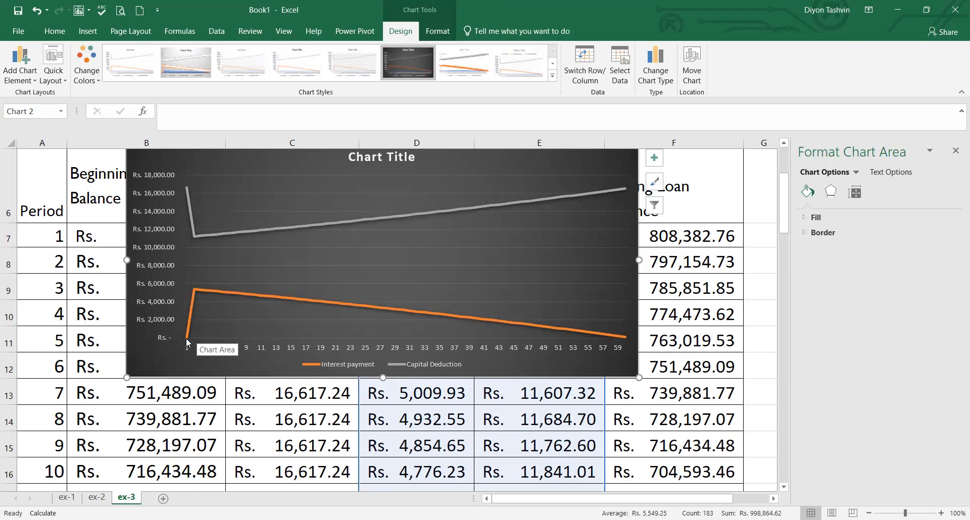
pyautogui.moveTo(194, 295)
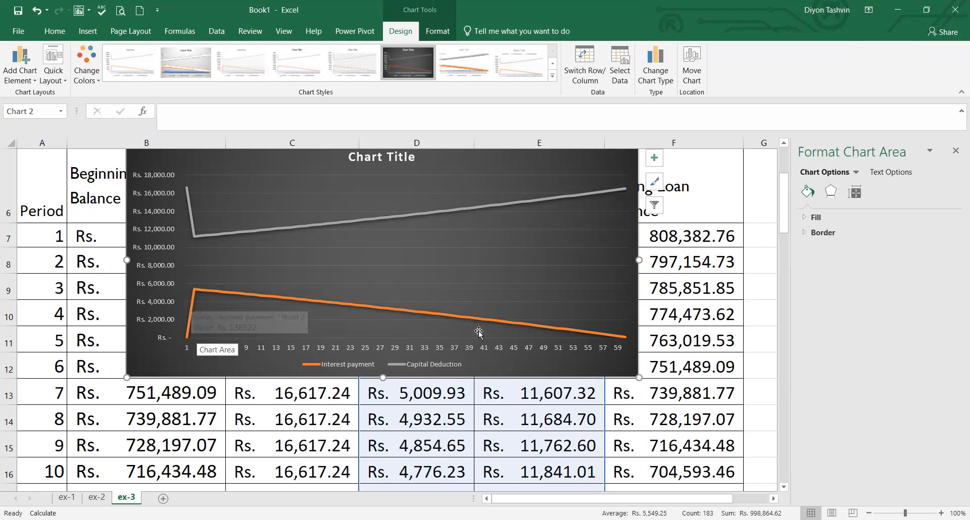
pyautogui.moveTo(630, 339)
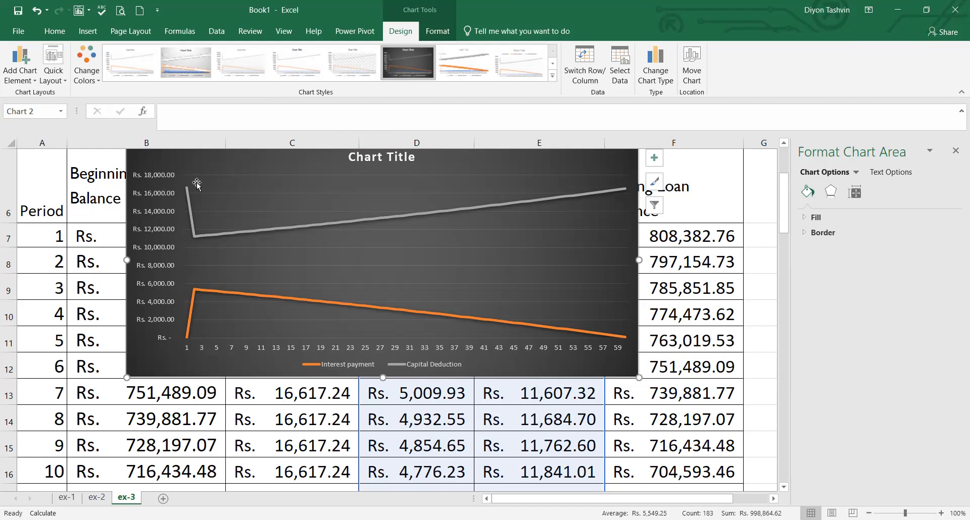
pyautogui.moveTo(187, 189)
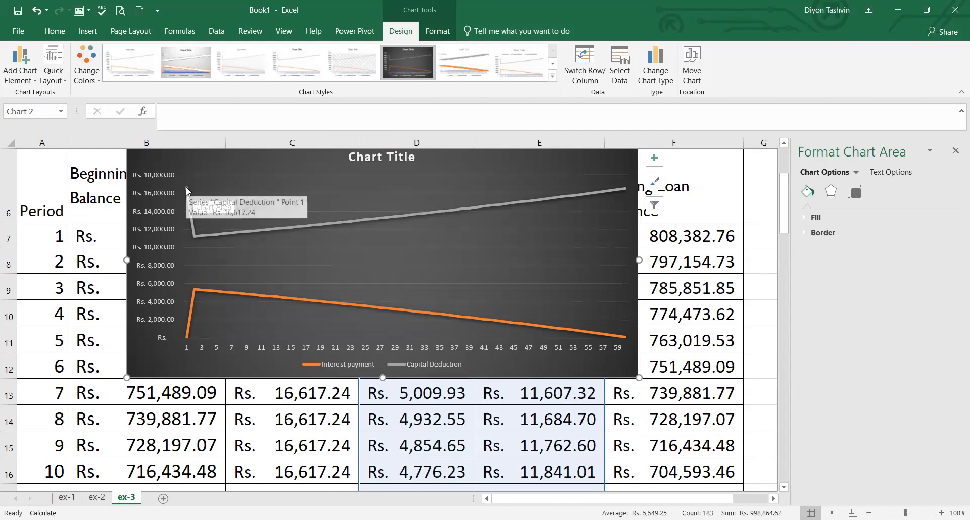
pyautogui.moveTo(196, 239)
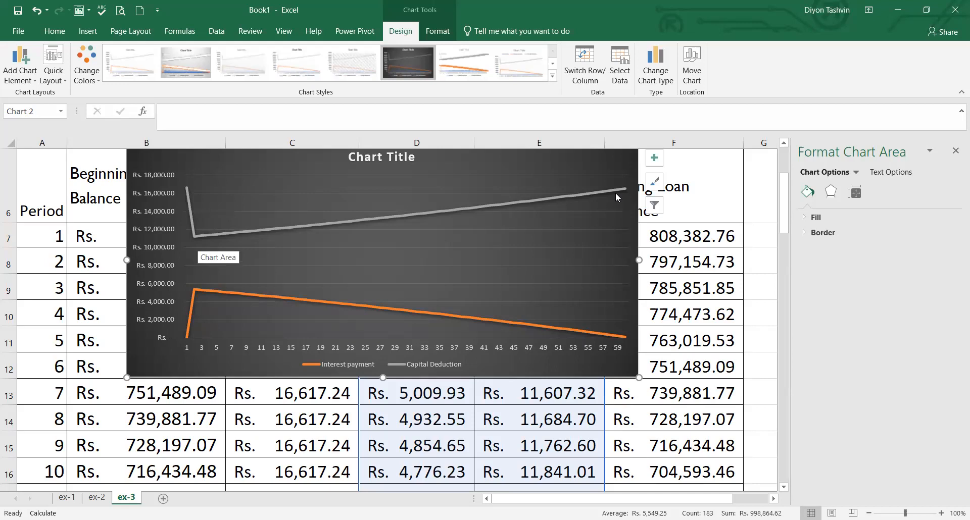
pyautogui.moveTo(616, 195)
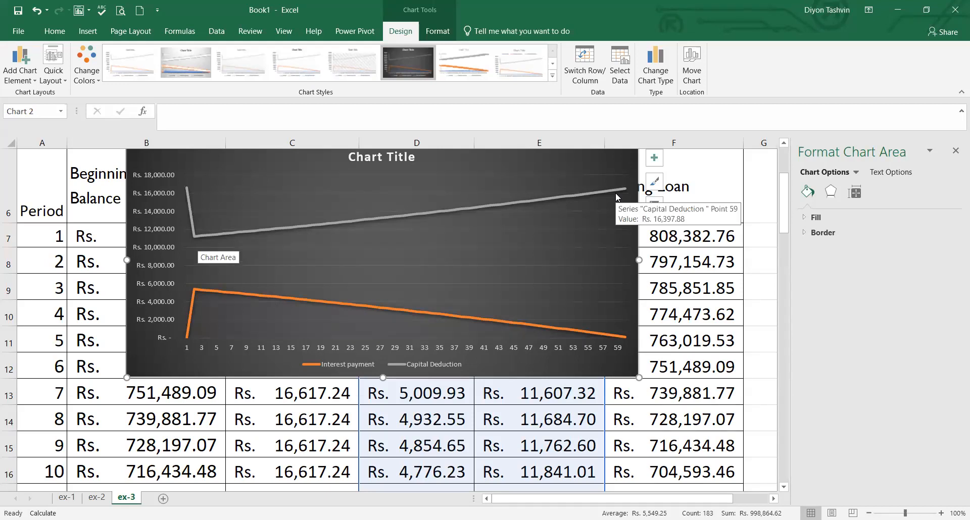
pyautogui.click(621, 75)
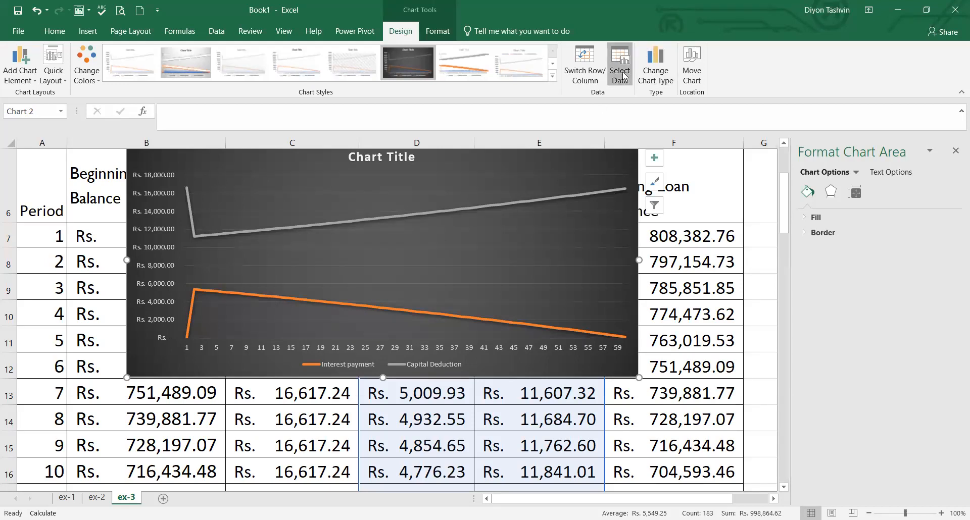
pyautogui.click(41, 271)
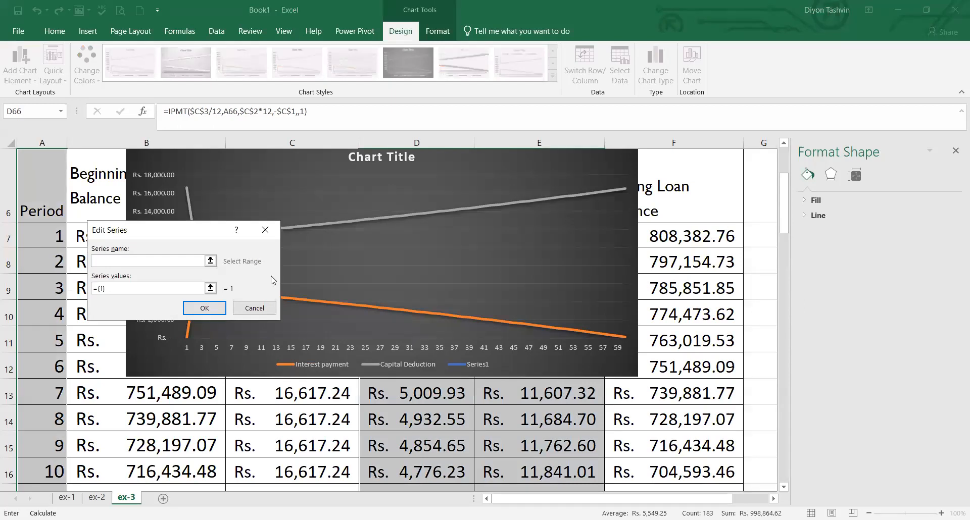
pyautogui.click(255, 308)
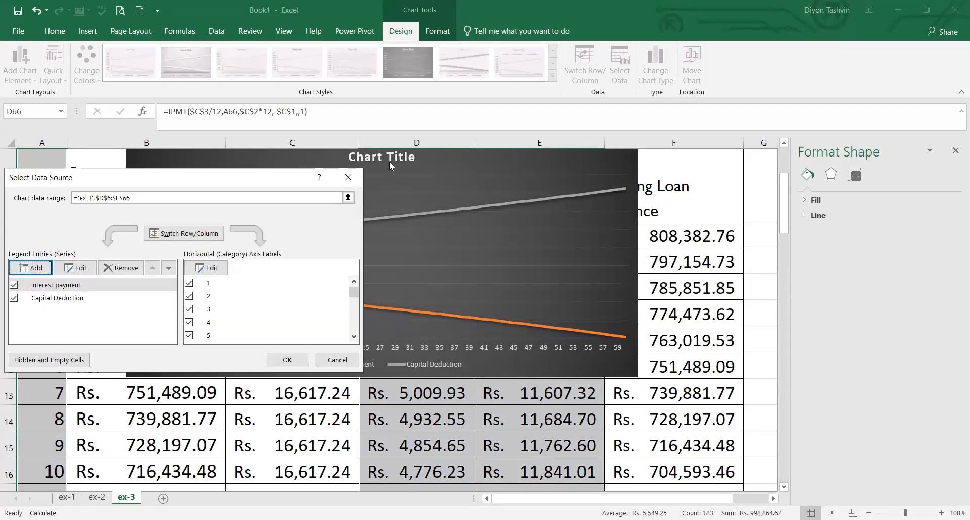
pyautogui.click(348, 177)
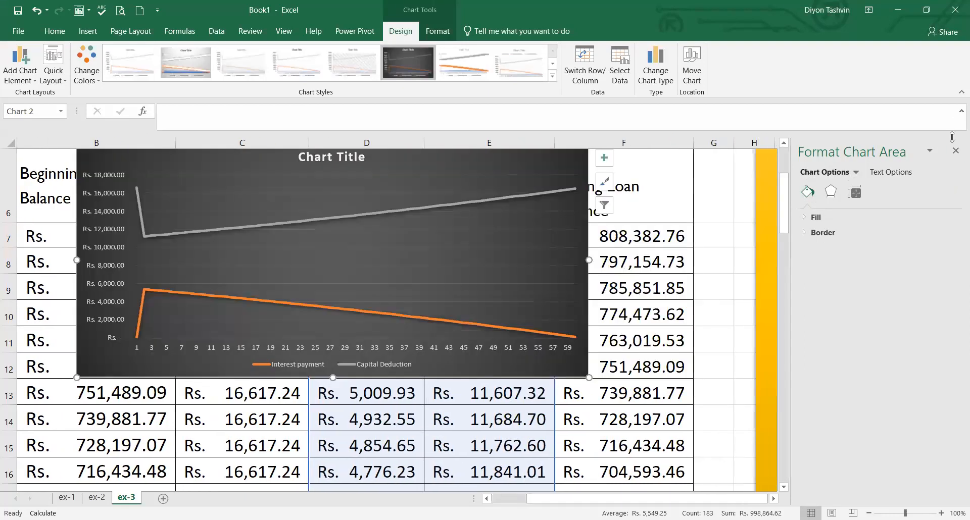
# Step: Close the chart formatting pane, narrow the chart and move it beside the Capital Deduction column, uncovering the Installment column
pyautogui.click(956, 152)
pyautogui.moveTo(589, 261); pyautogui.dragTo(376, 260)
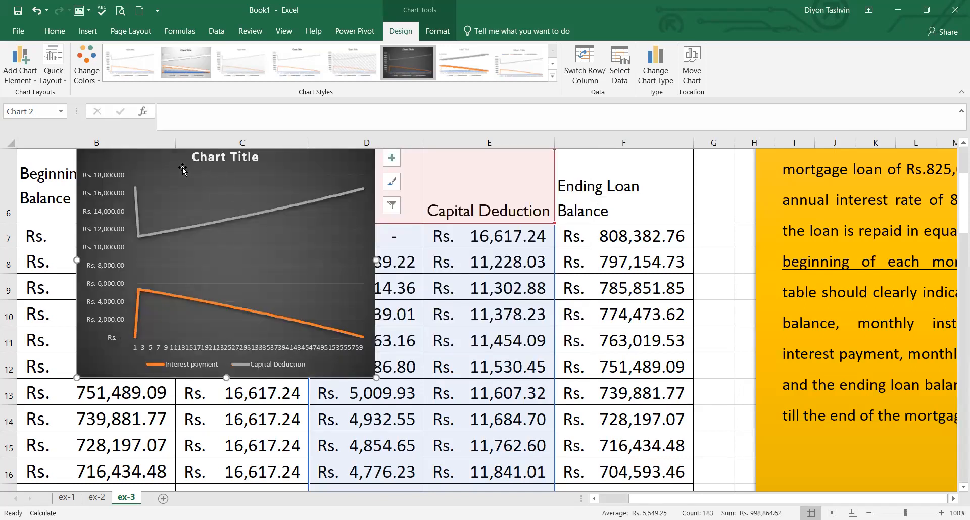
pyautogui.moveTo(181, 166); pyautogui.dragTo(688, 230)
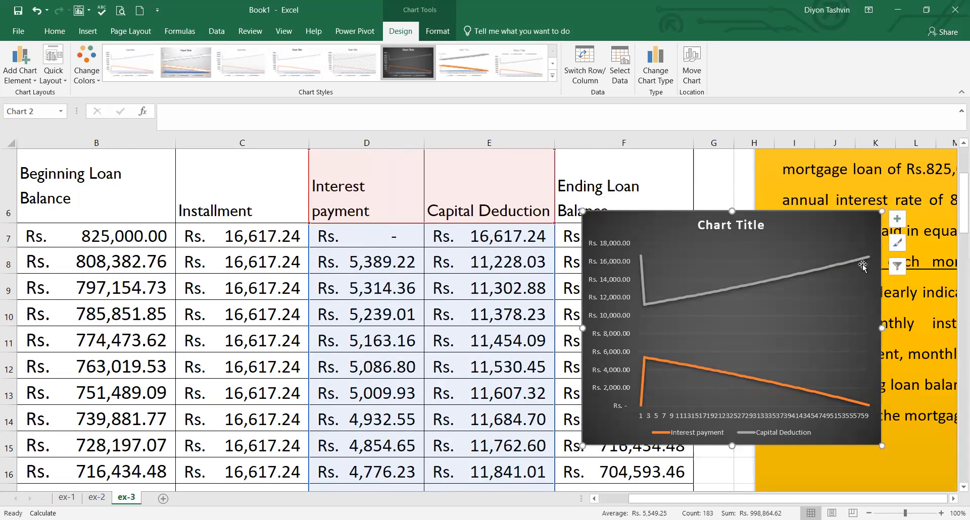
# Step: Add an Installment series to the chart, with its name from C6 and its values from C7:C66
pyautogui.click(620, 66)
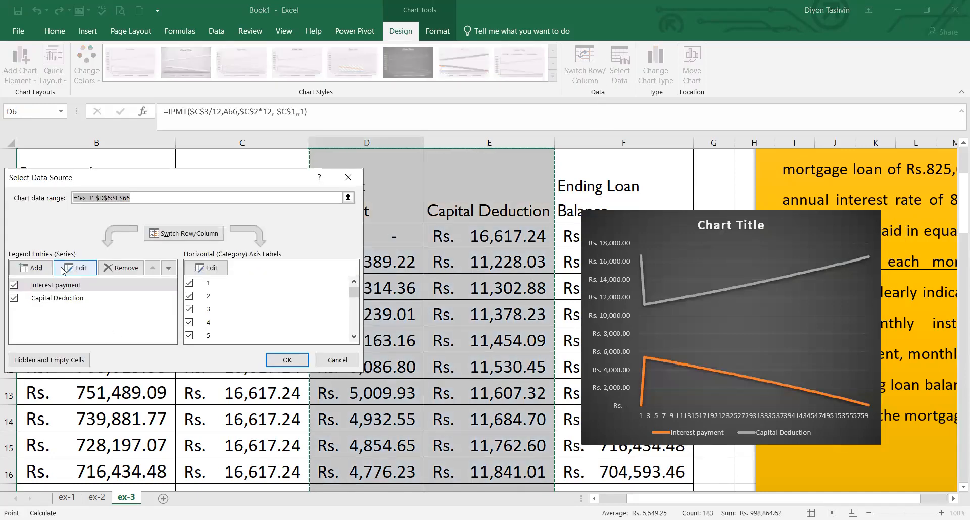
pyautogui.click(33, 268)
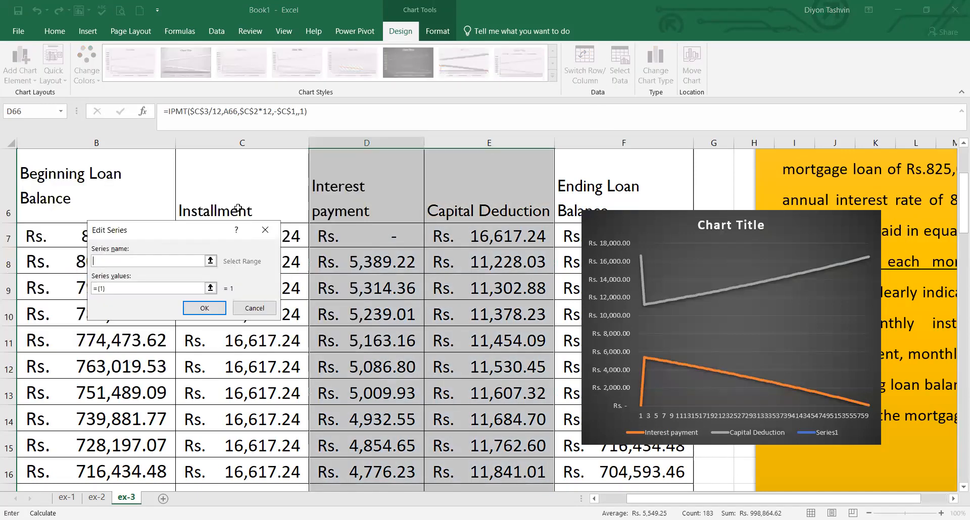
pyautogui.click(254, 203)
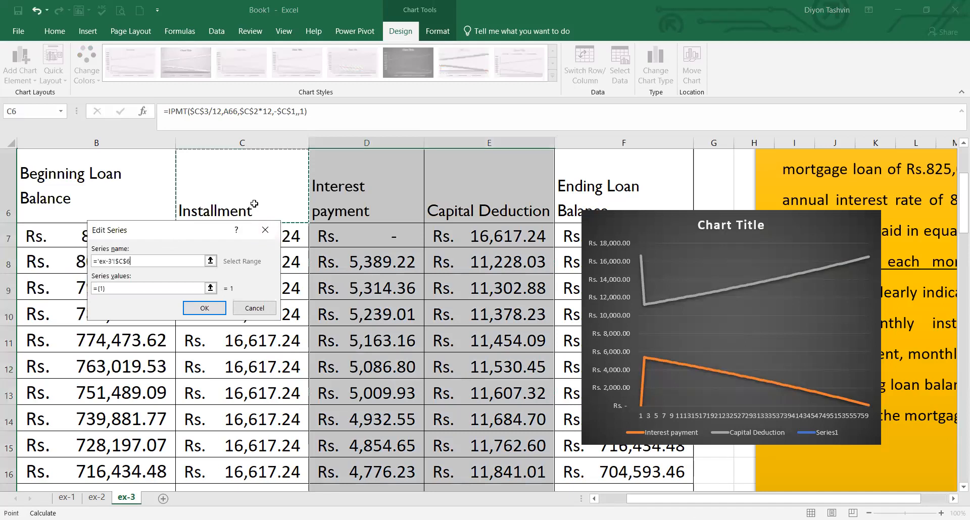
pyautogui.click(211, 288)
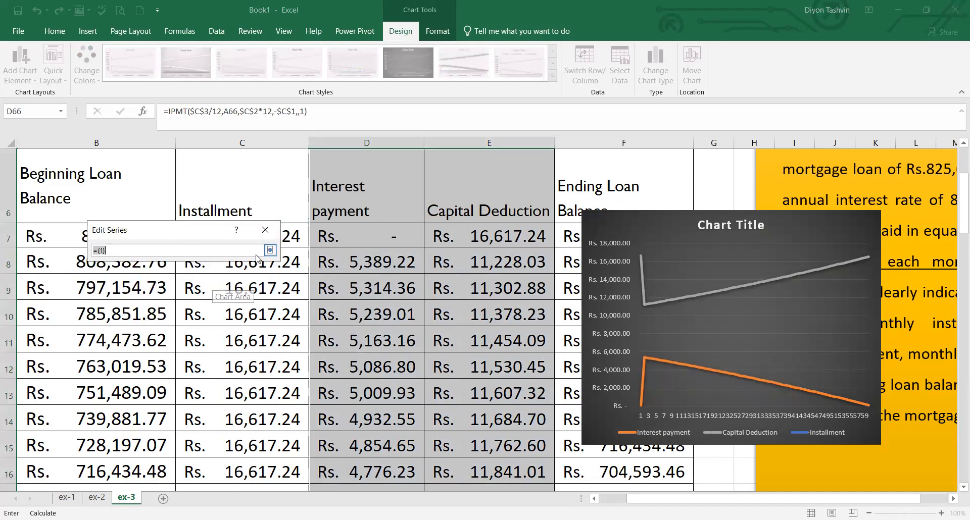
pyautogui.click(270, 250)
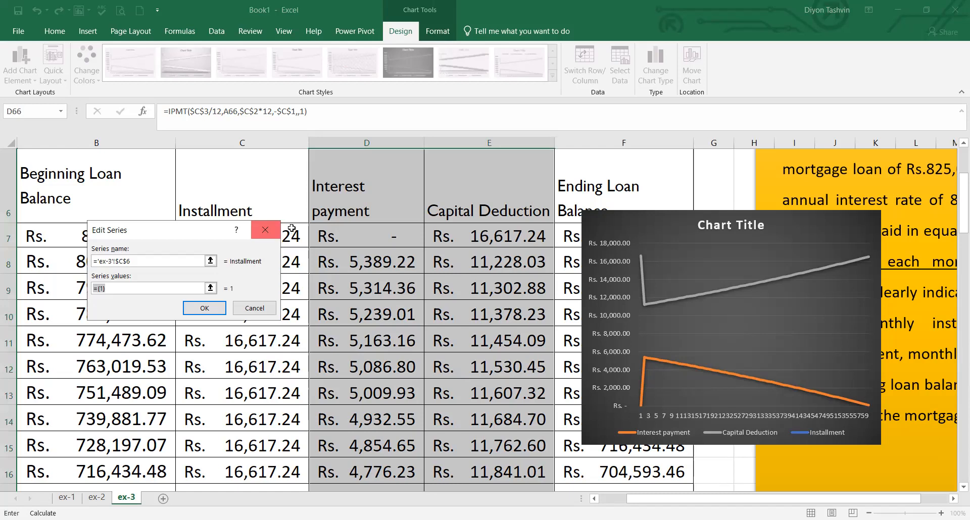
pyautogui.click(298, 236)
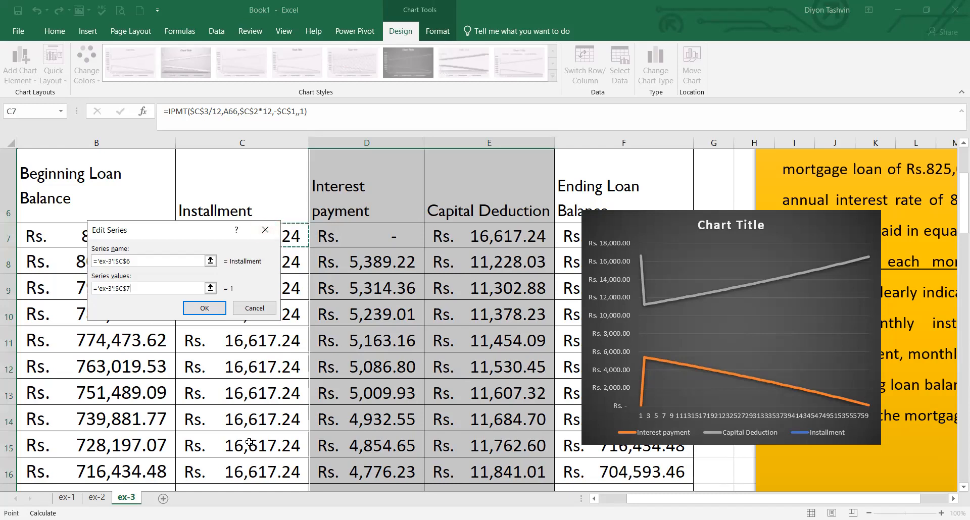
pyautogui.moveTo(249, 443); pyautogui.dragTo(249, 519)
pyautogui.moveTo(271, 460); pyautogui.dragTo(269, 455)
pyautogui.click(216, 309)
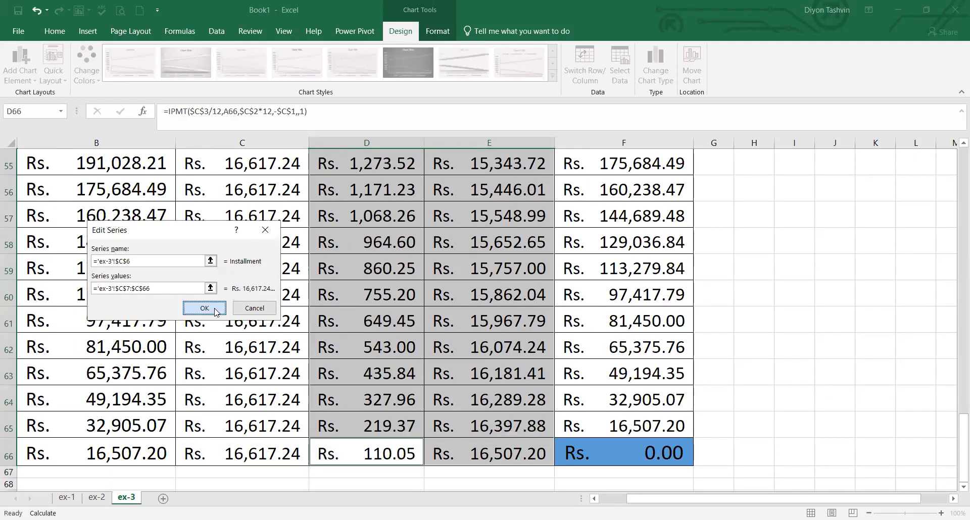
pyautogui.click(287, 361)
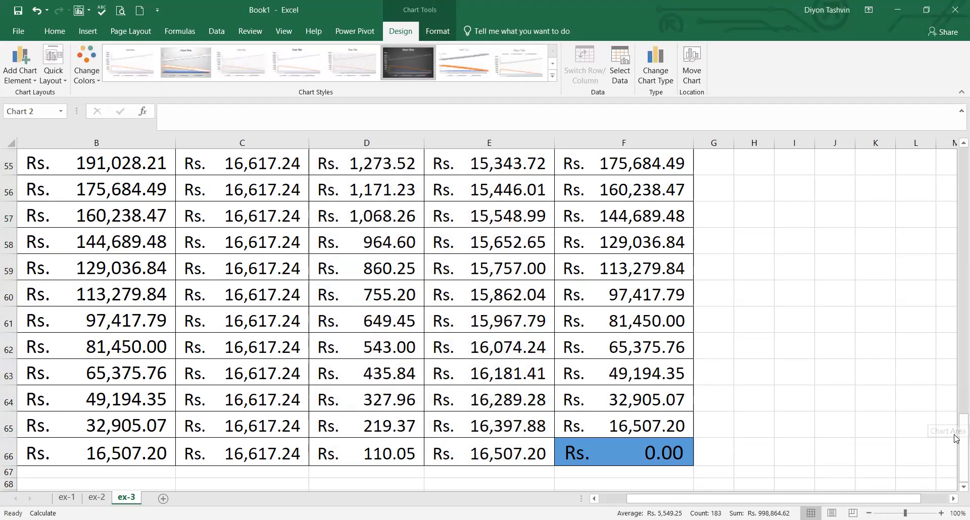
# Step: Move the chart up over the start of the table and enlarge it to span columns B to G and rows 1 to 12
pyautogui.moveTo(957, 429); pyautogui.dragTo(957, 158)
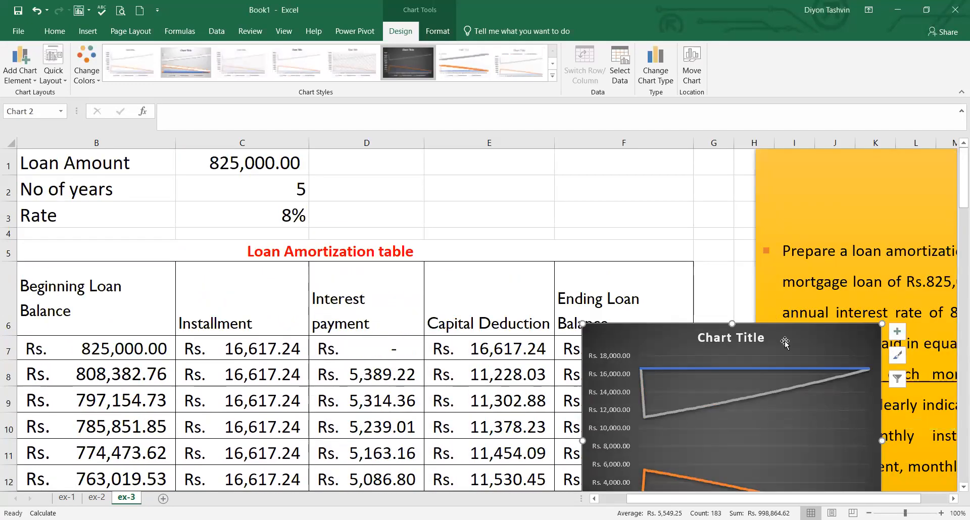
pyautogui.moveTo(788, 342); pyautogui.dragTo(597, 292)
pyautogui.moveTo(502, 212); pyautogui.dragTo(474, 191)
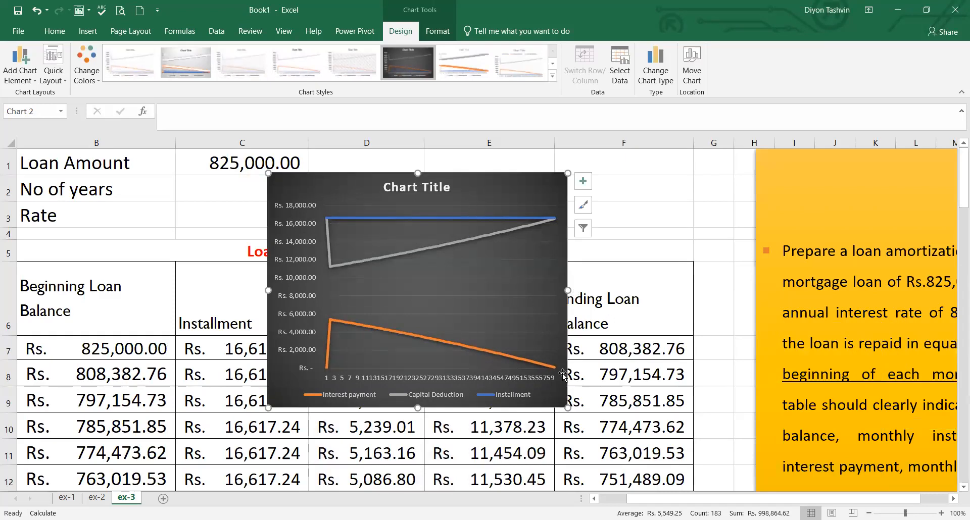
pyautogui.moveTo(568, 407); pyautogui.dragTo(720, 479)
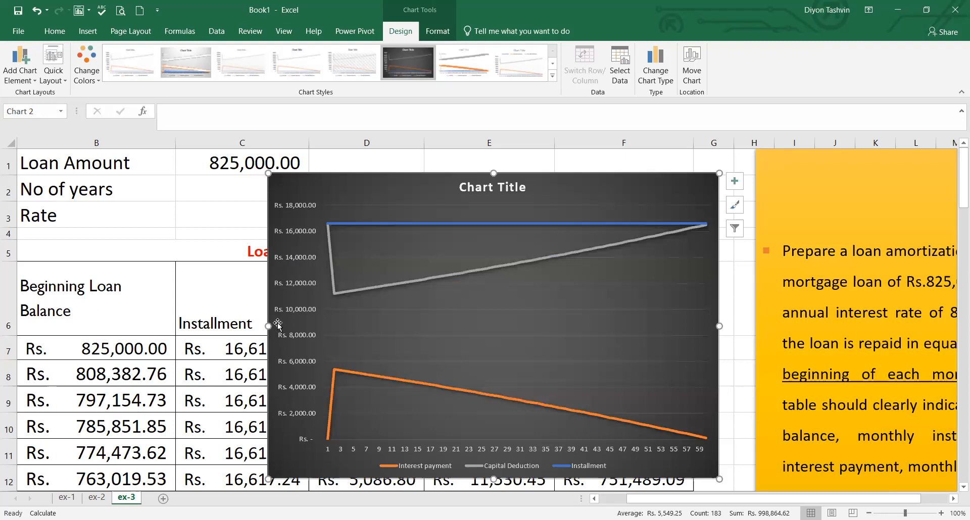
pyautogui.moveTo(269, 326); pyautogui.dragTo(122, 288)
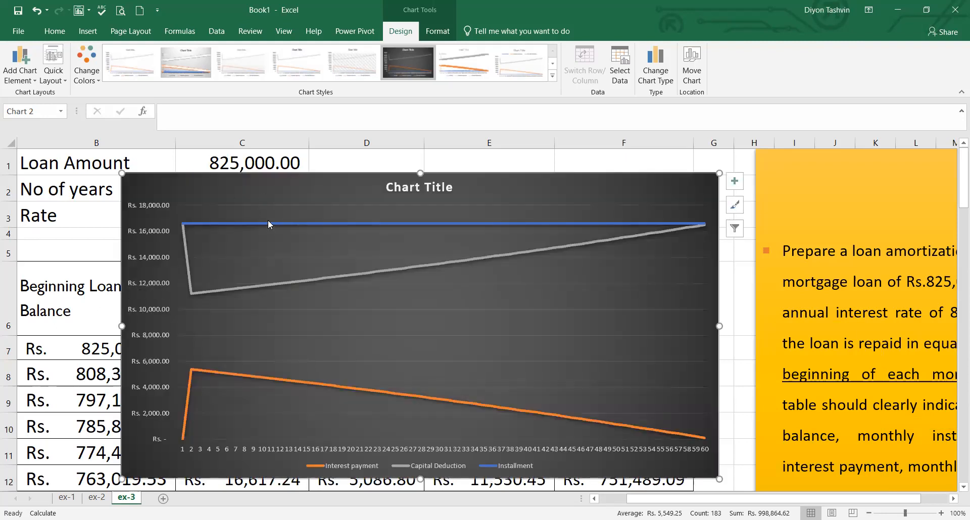
# Step: Inspect the Installment line, then try a quick chart layout with data labels on all lines and the legend on the right
pyautogui.moveTo(269, 224)
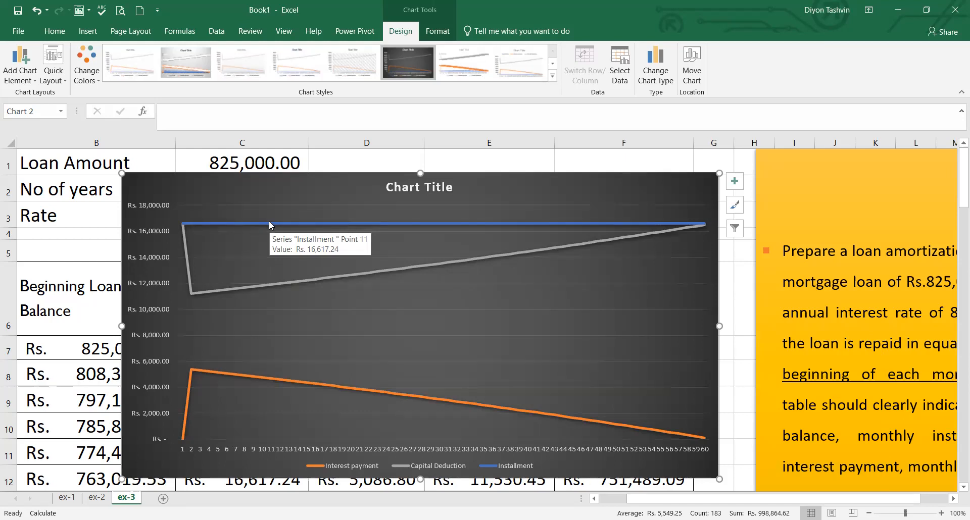
pyautogui.click(269, 222)
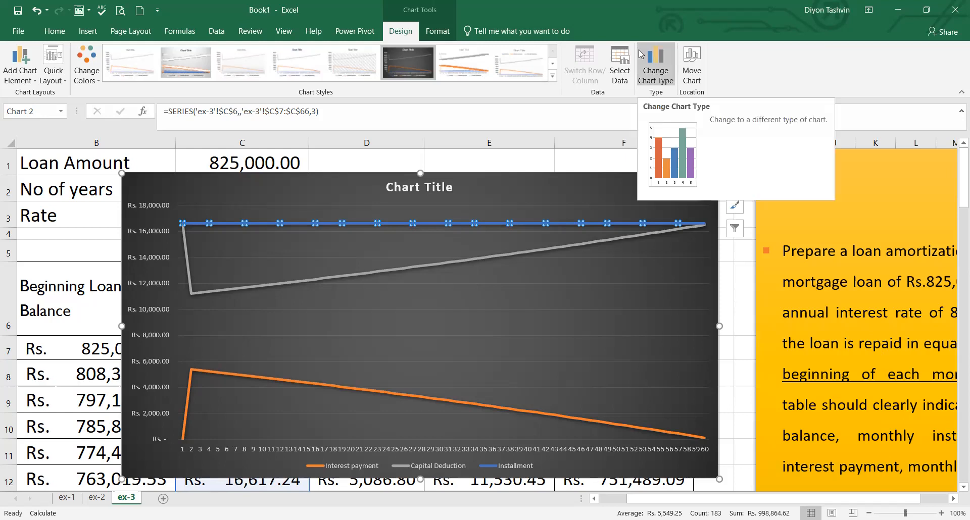
pyautogui.click(60, 80)
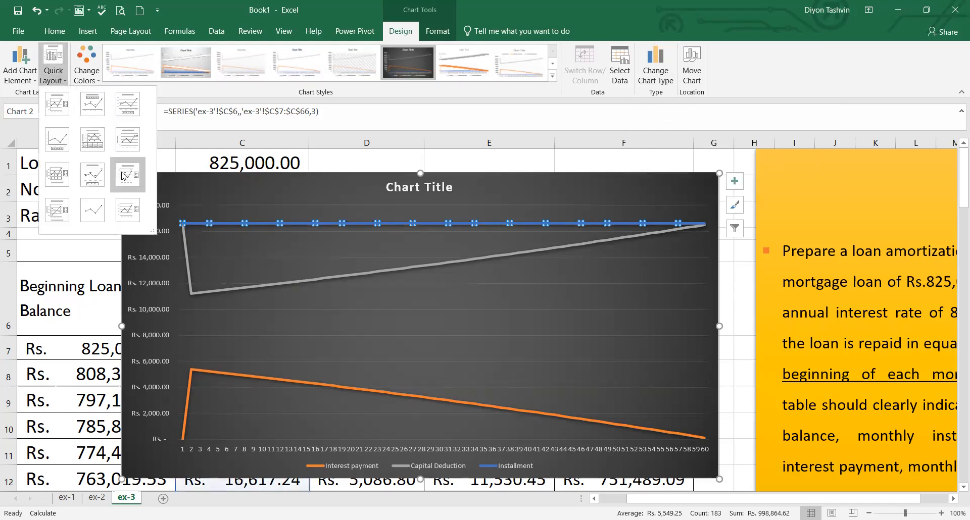
pyautogui.click(127, 176)
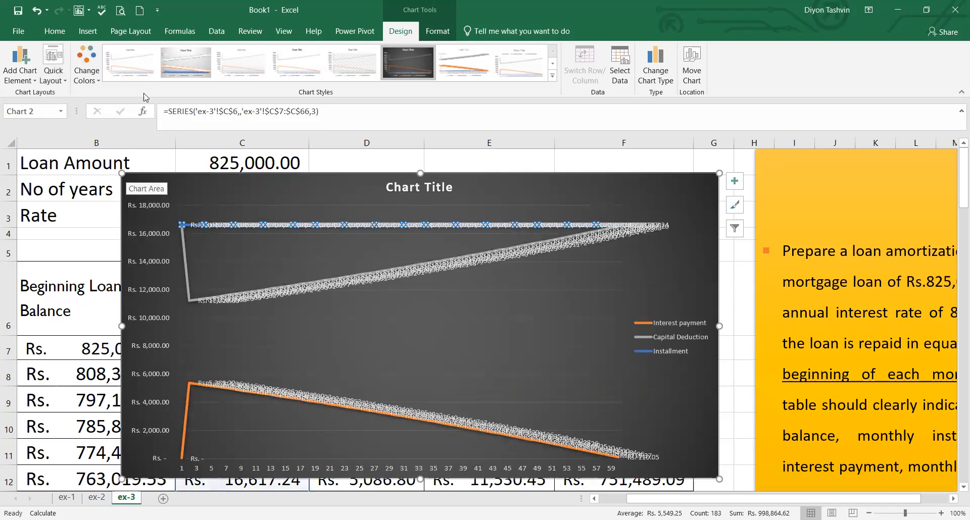
# Step: Try light-background chart styles with line markers and the legend below the plot
pyautogui.click(356, 61)
pyautogui.click(552, 77)
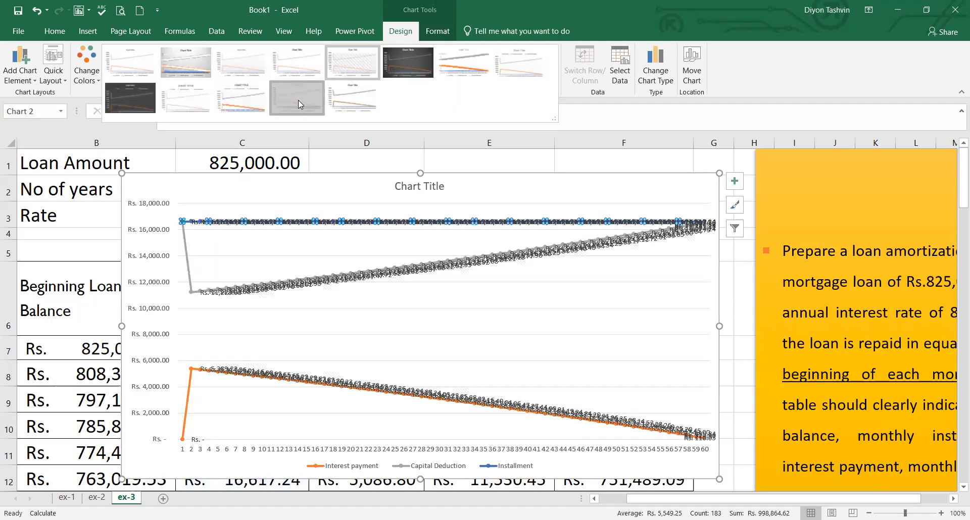
pyautogui.click(298, 100)
# Step: Recolor the chart with the fourth Colorful palette, starting with green, blue and gold, and reapply the dark-background chart style
pyautogui.click(84, 77)
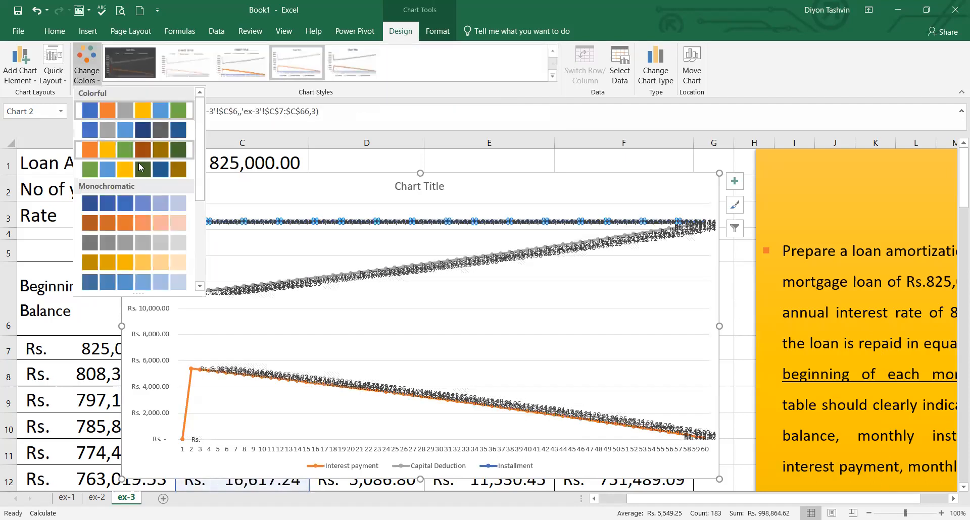
pyautogui.click(132, 172)
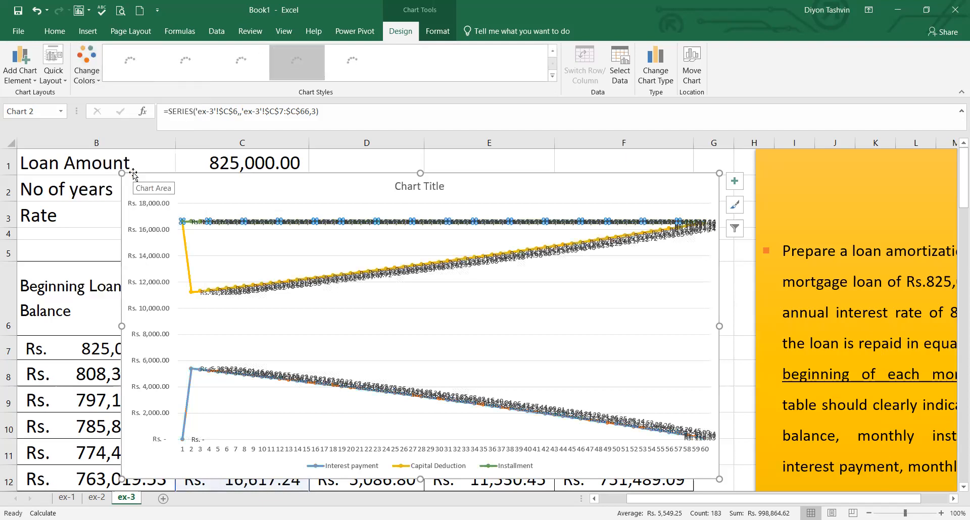
pyautogui.click(551, 77)
pyautogui.click(408, 61)
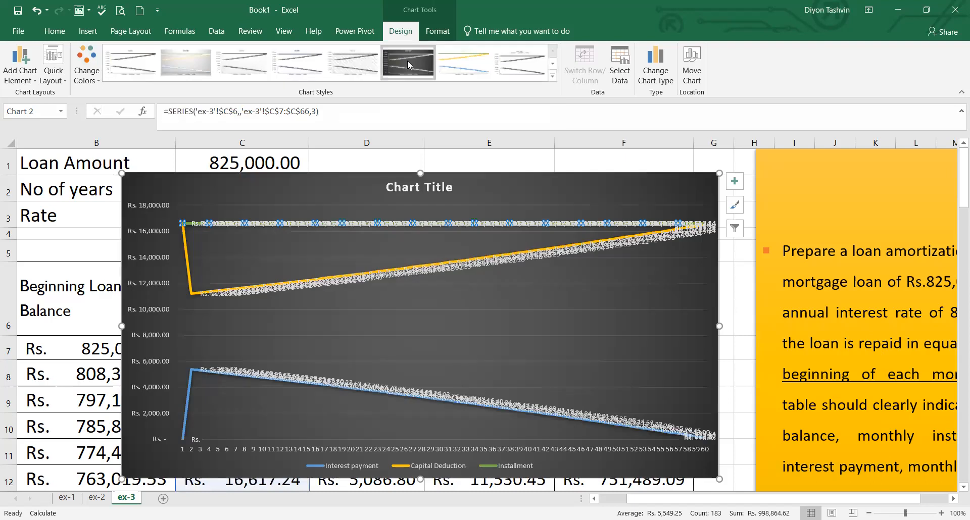
# Step: Apply the quick chart layout without title, gridlines or data labels and with the legend below the plot
pyautogui.click(55, 81)
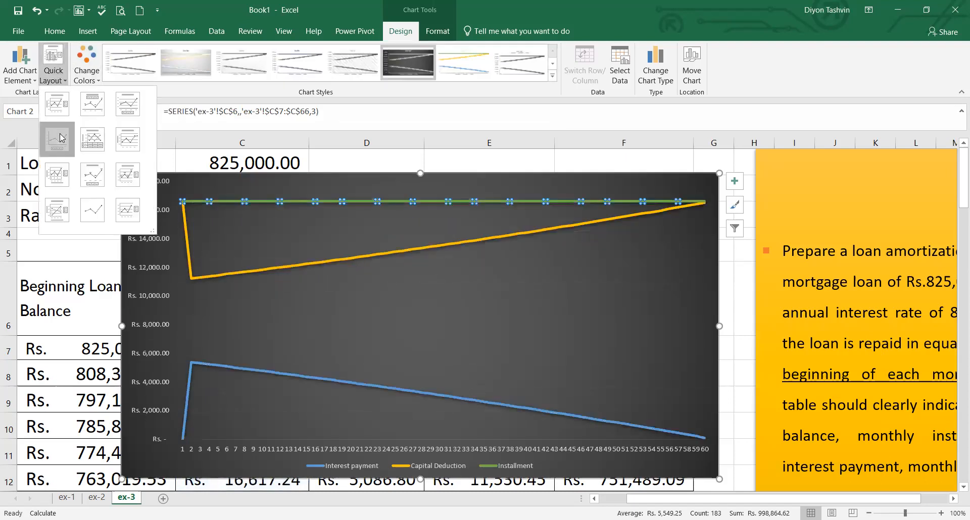
pyautogui.click(60, 137)
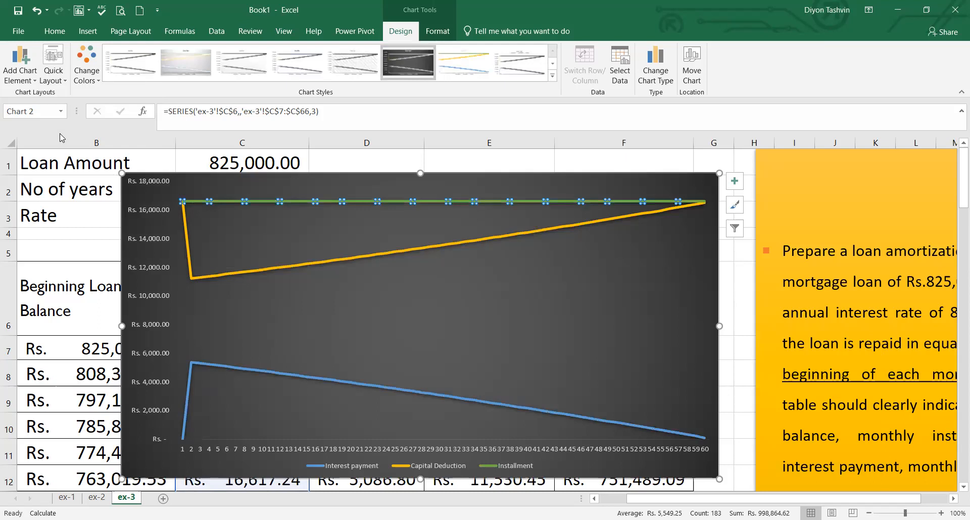